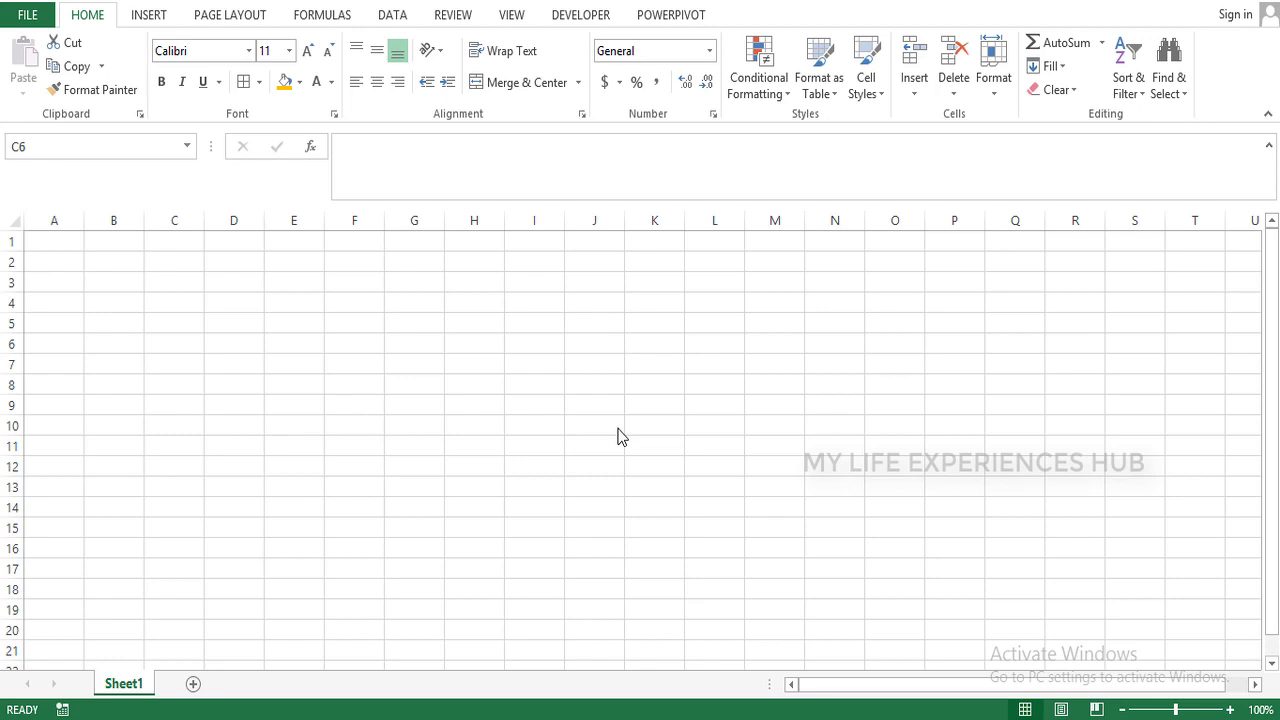
Rename Sheet1 to 'Relative Reference' and add two new sheets
{"action": "double_click", "coordinate": [124, 684]}
{"action": "type", "text": "R"}
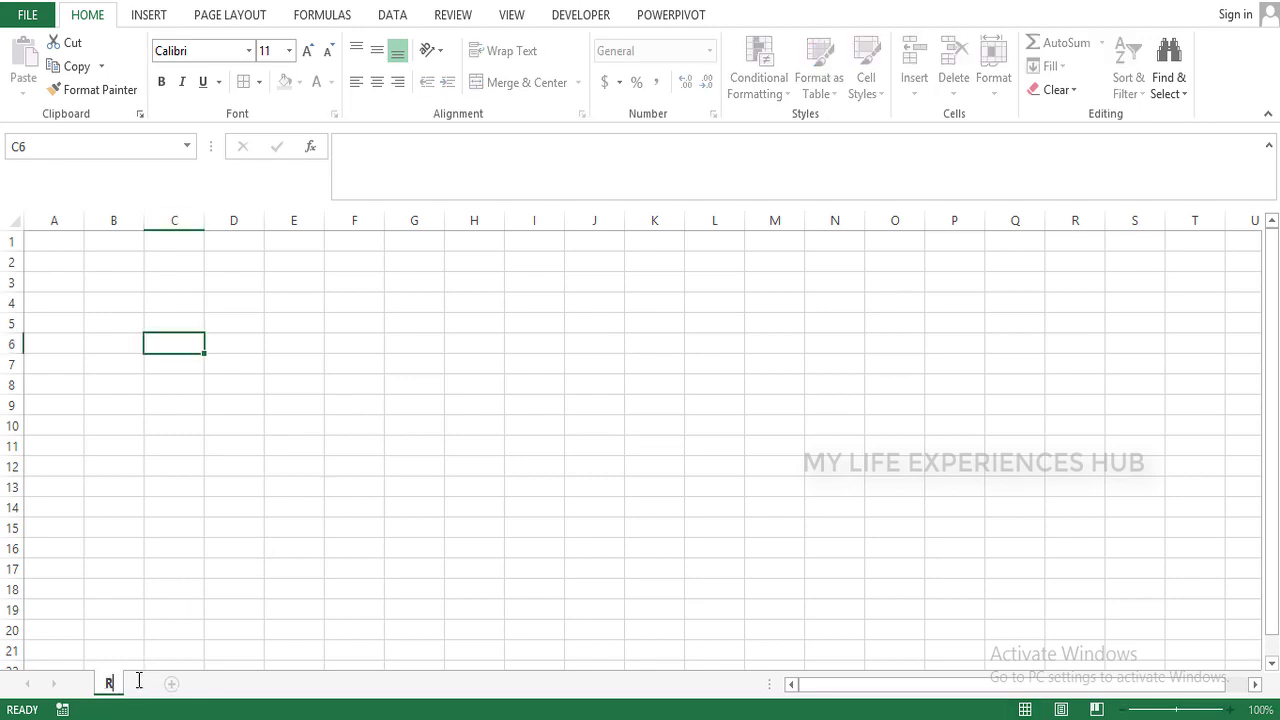
{"action": "type", "text": "elative"}
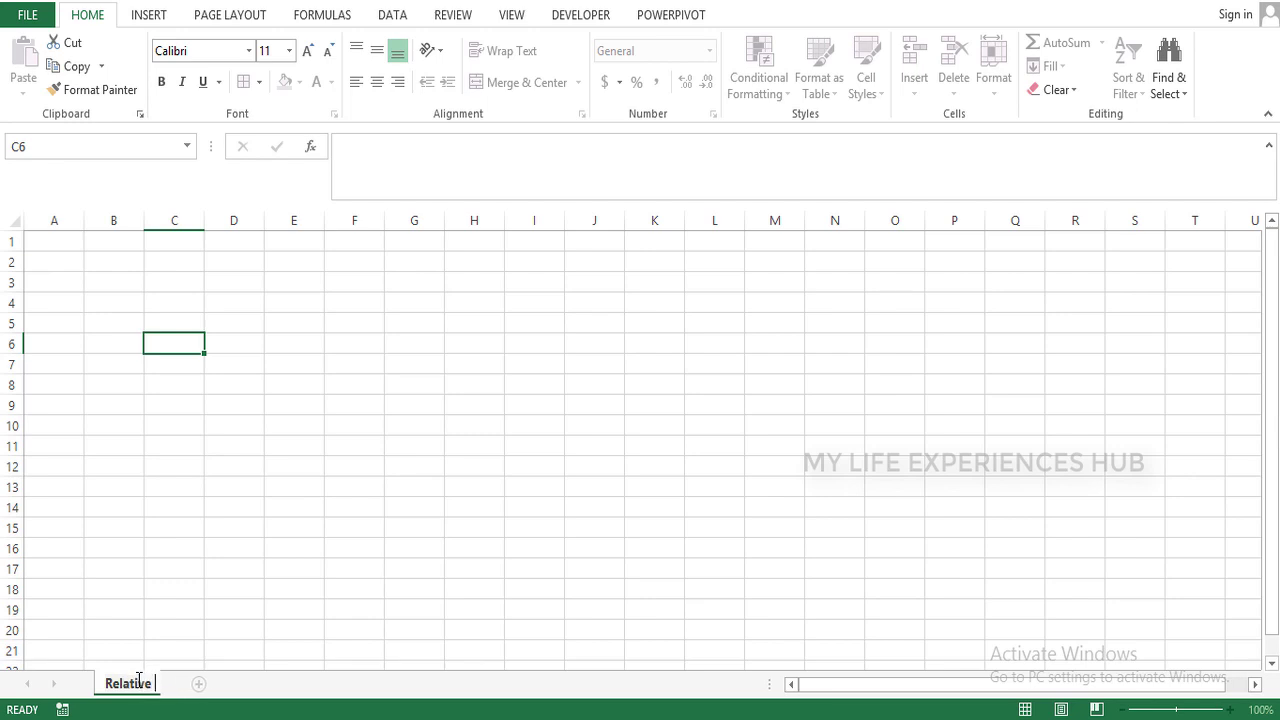
{"action": "type", "text": " Refer"}
{"action": "type", "text": "ence"}
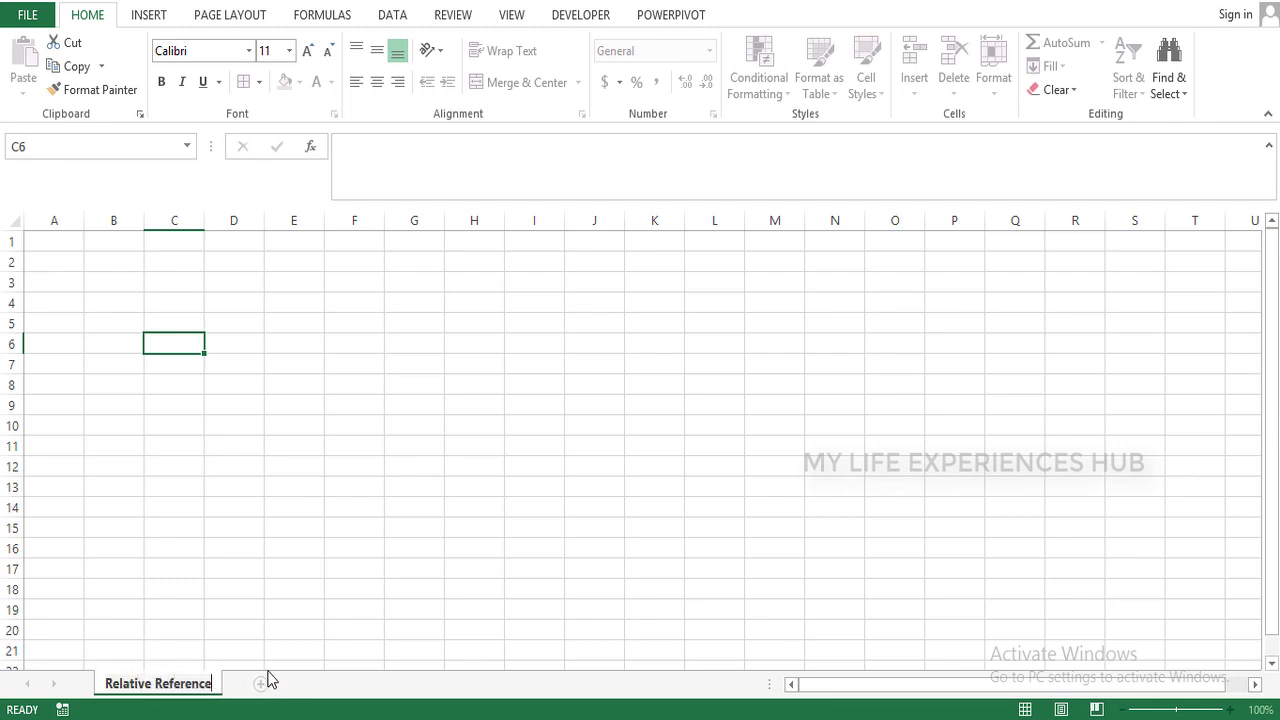
{"action": "left_click", "coordinate": [261, 684]}
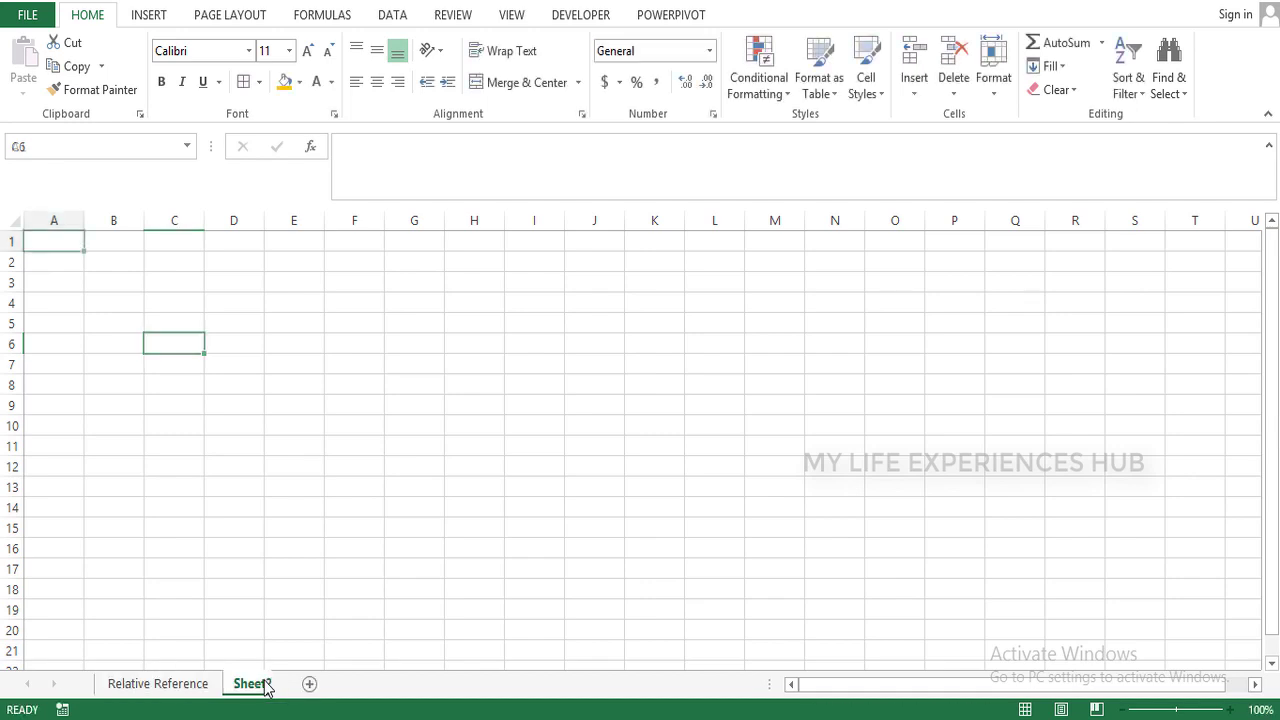
{"action": "left_click", "coordinate": [322, 684]}
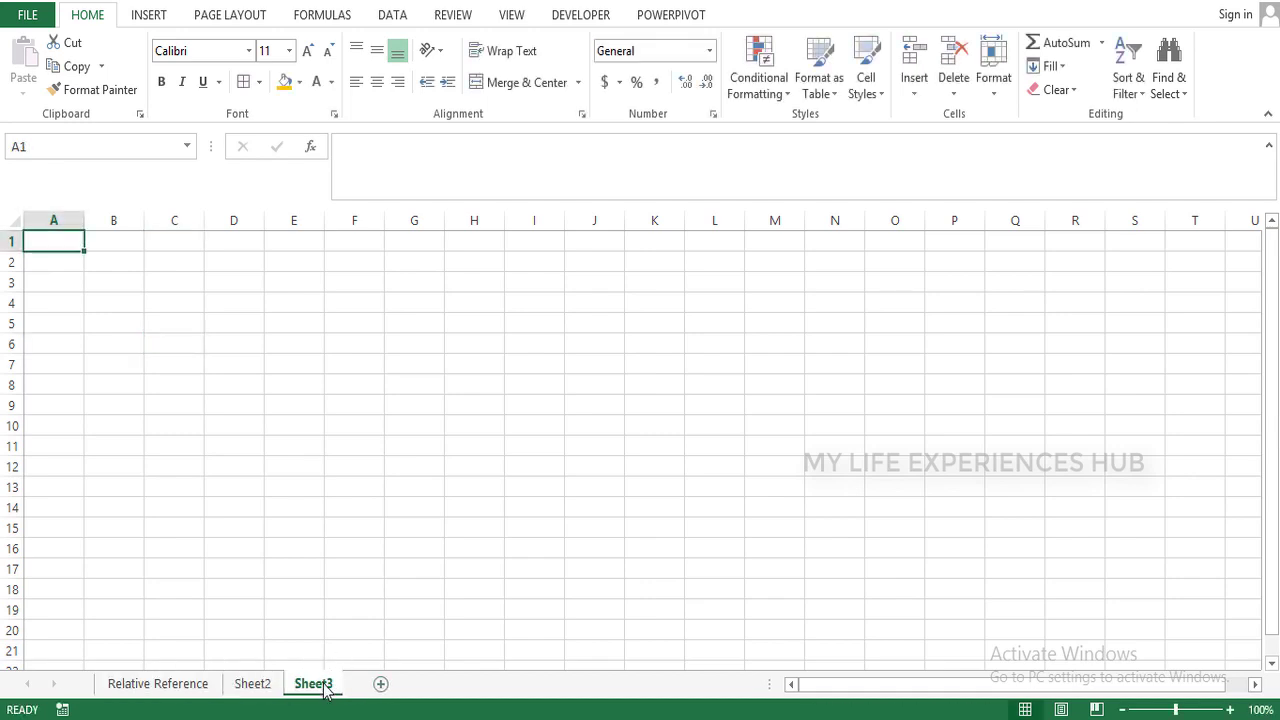
Rename the new sheets 'Absolute Reference' and 'Mixed Reference', then return to Relative Reference
{"action": "double_click", "coordinate": [262, 683]}
{"action": "type", "text": "Ab"}
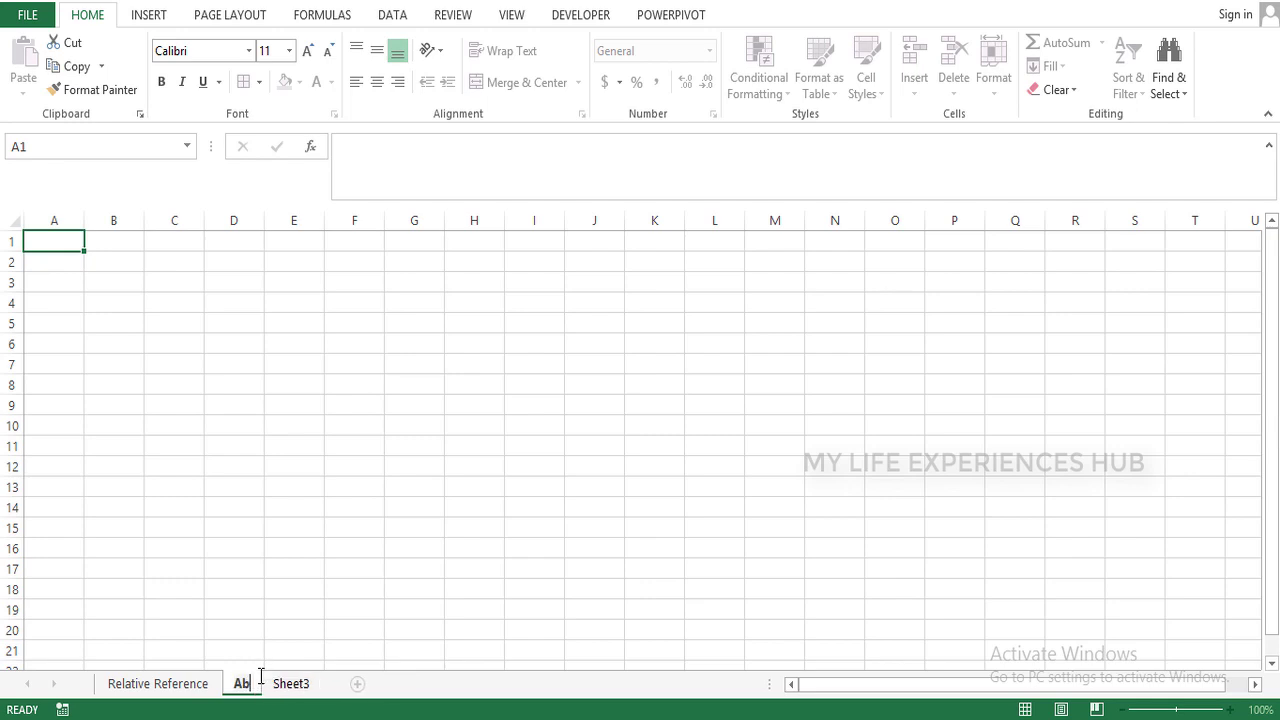
{"action": "type", "text": "solute R"}
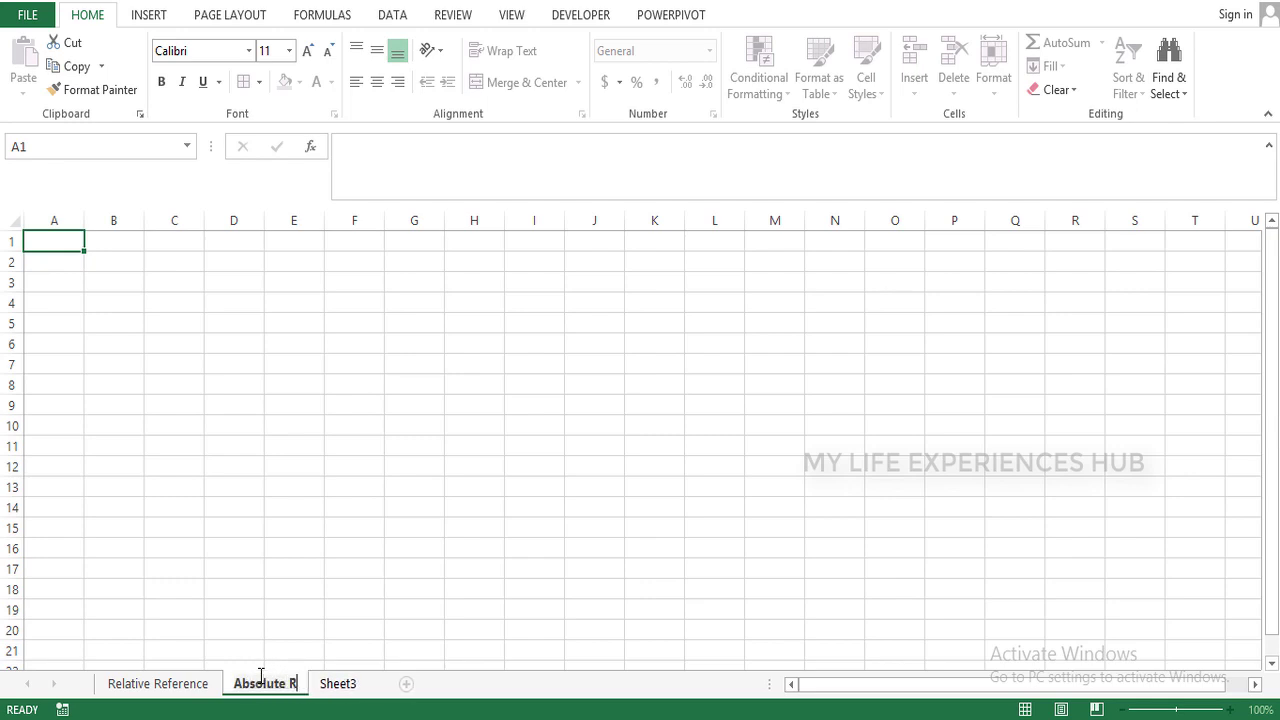
{"action": "type", "text": "eferenc"}
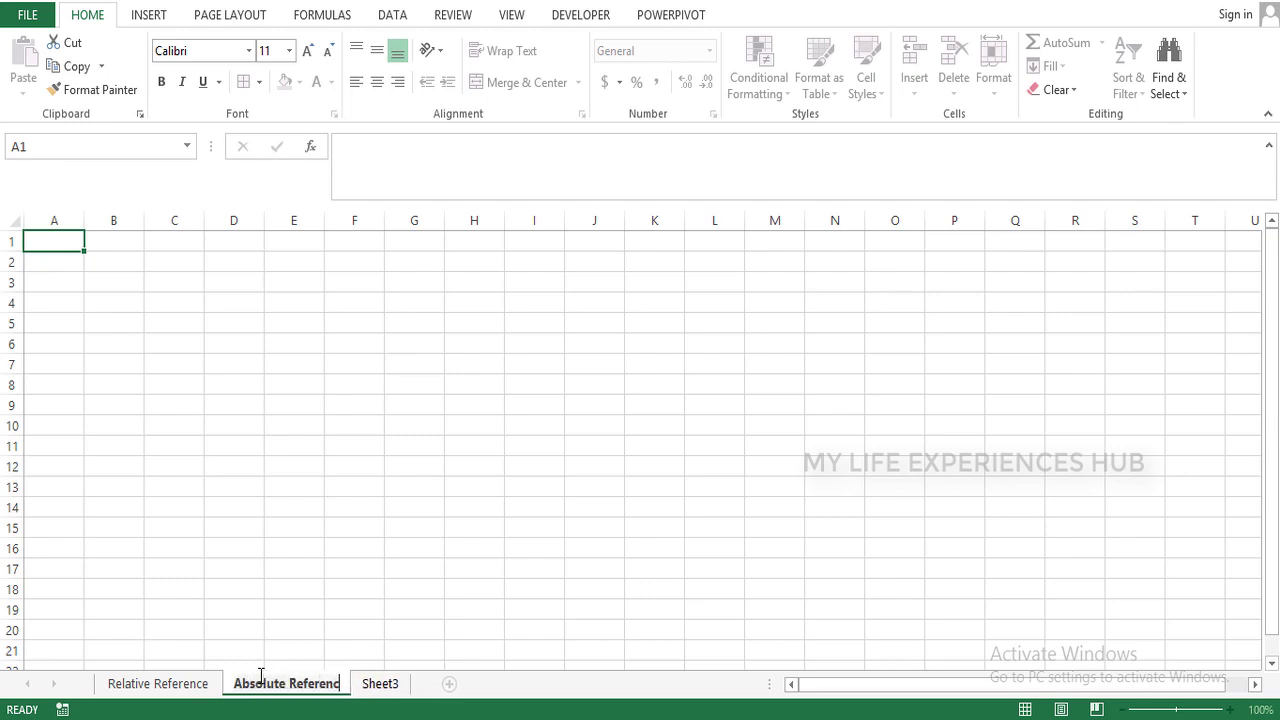
{"action": "type", "text": "e"}
{"action": "double_click", "coordinate": [385, 684]}
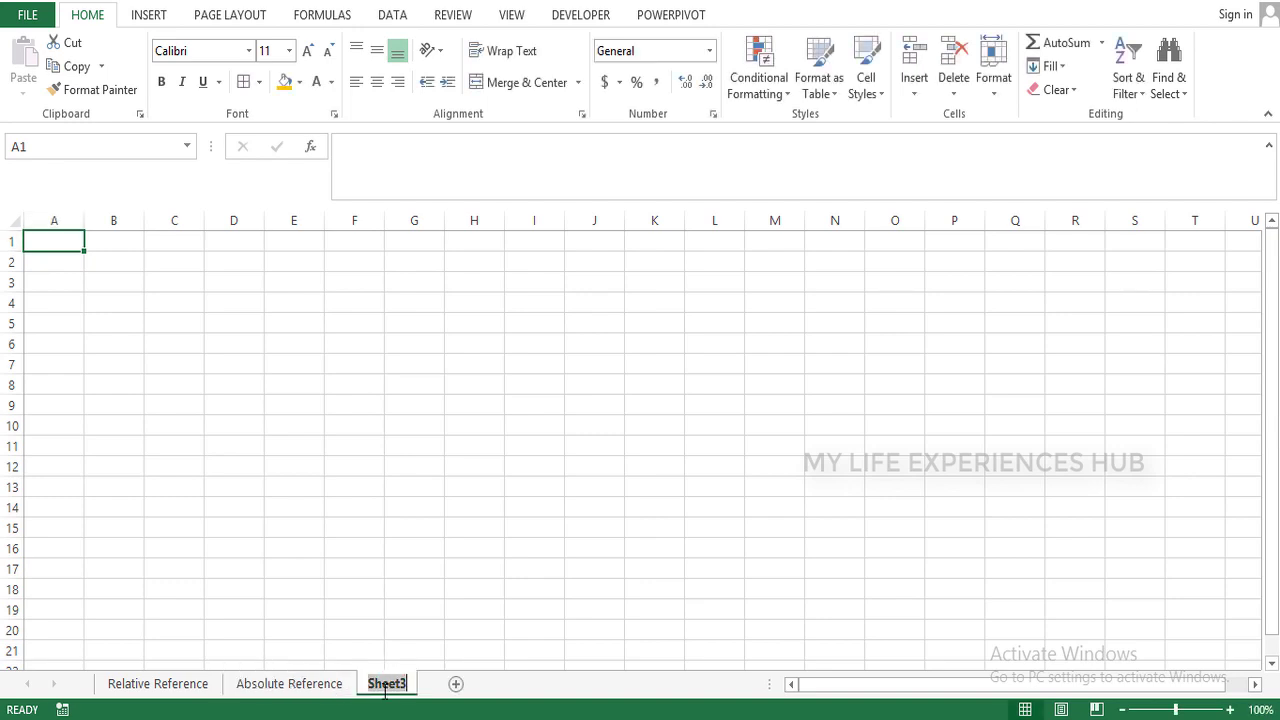
{"action": "type", "text": "Mixe"}
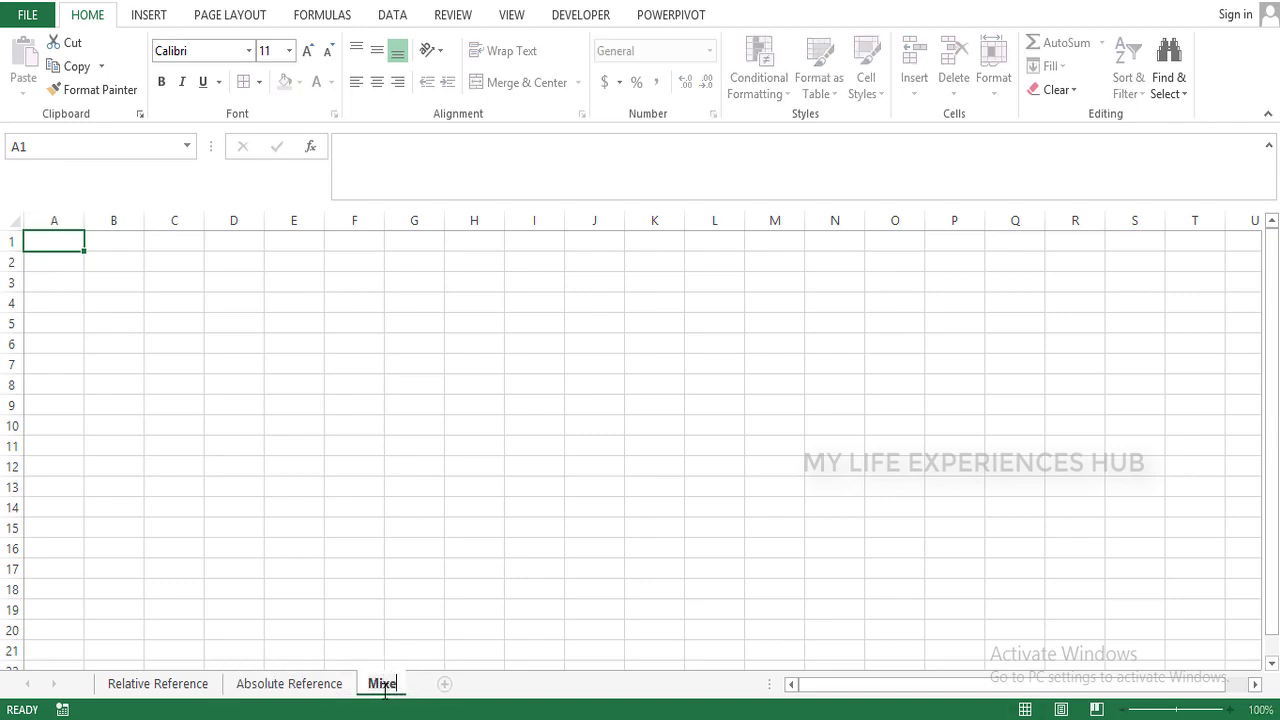
{"action": "type", "text": "d Refe"}
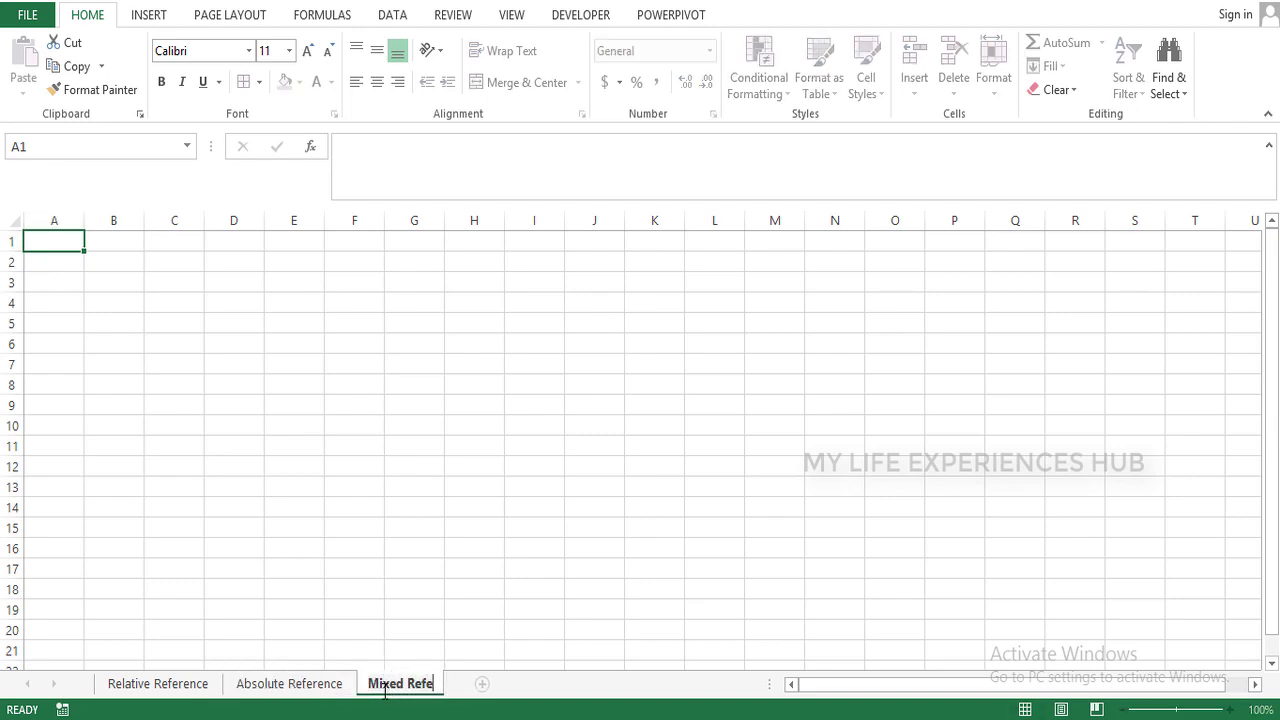
{"action": "type", "text": "rence"}
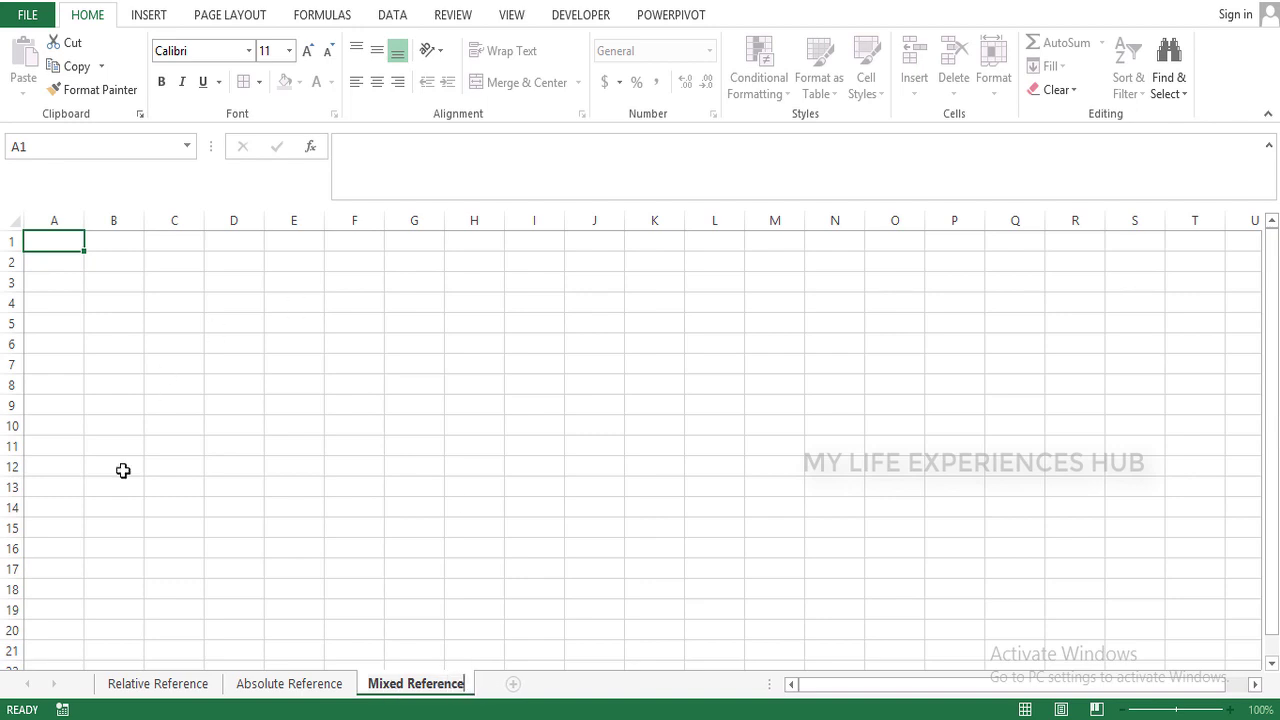
{"action": "left_click", "coordinate": [150, 685]}
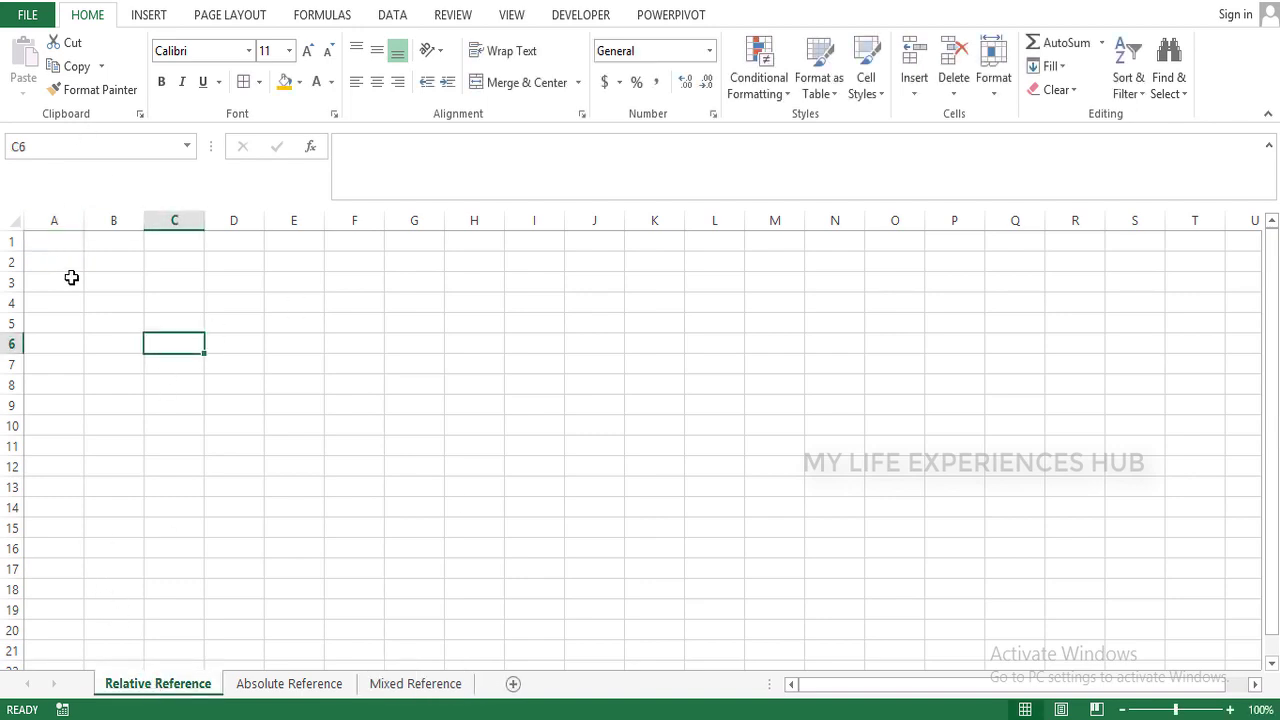
Enter the 'Relative Reference' title in A1 and merge it across A1:B1
{"action": "left_click", "coordinate": [54, 240]}
{"action": "type", "text": "Relative Reference"}
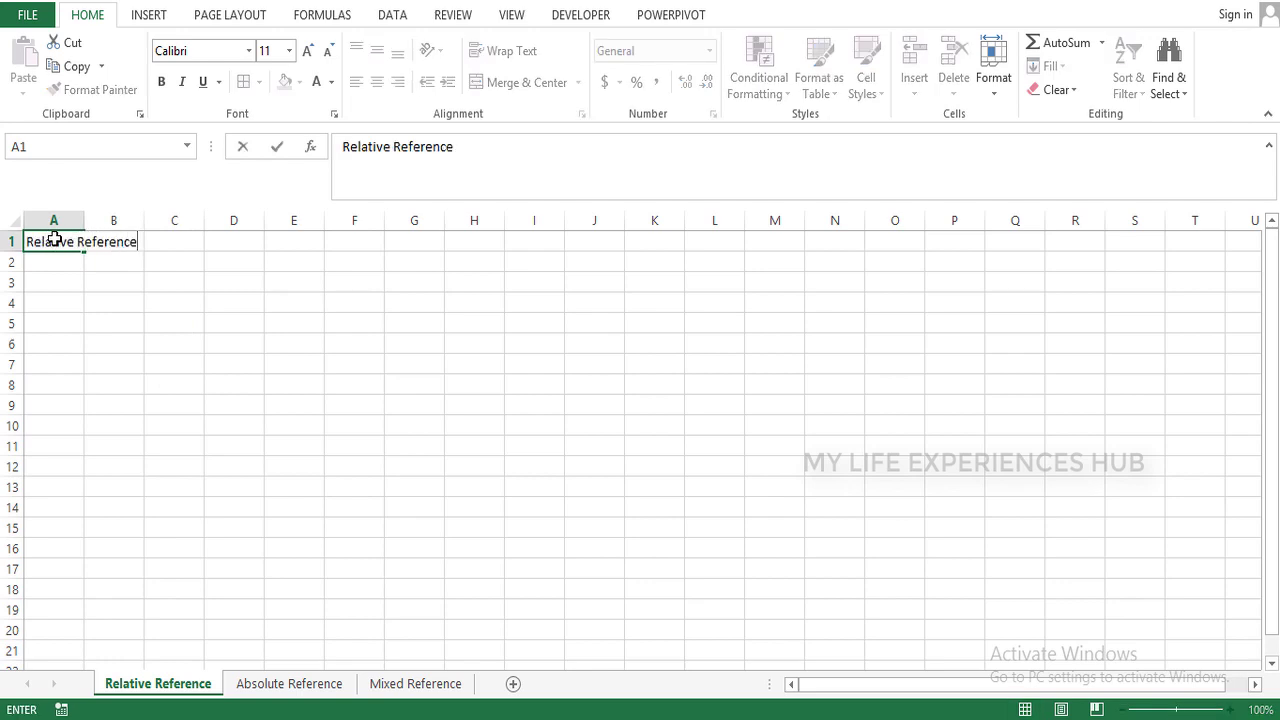
{"action": "key", "text": "Return"}
{"action": "left_click", "coordinate": [54, 240]}
{"action": "key", "text": "shift+Right"}
{"action": "key", "text": "alt"}
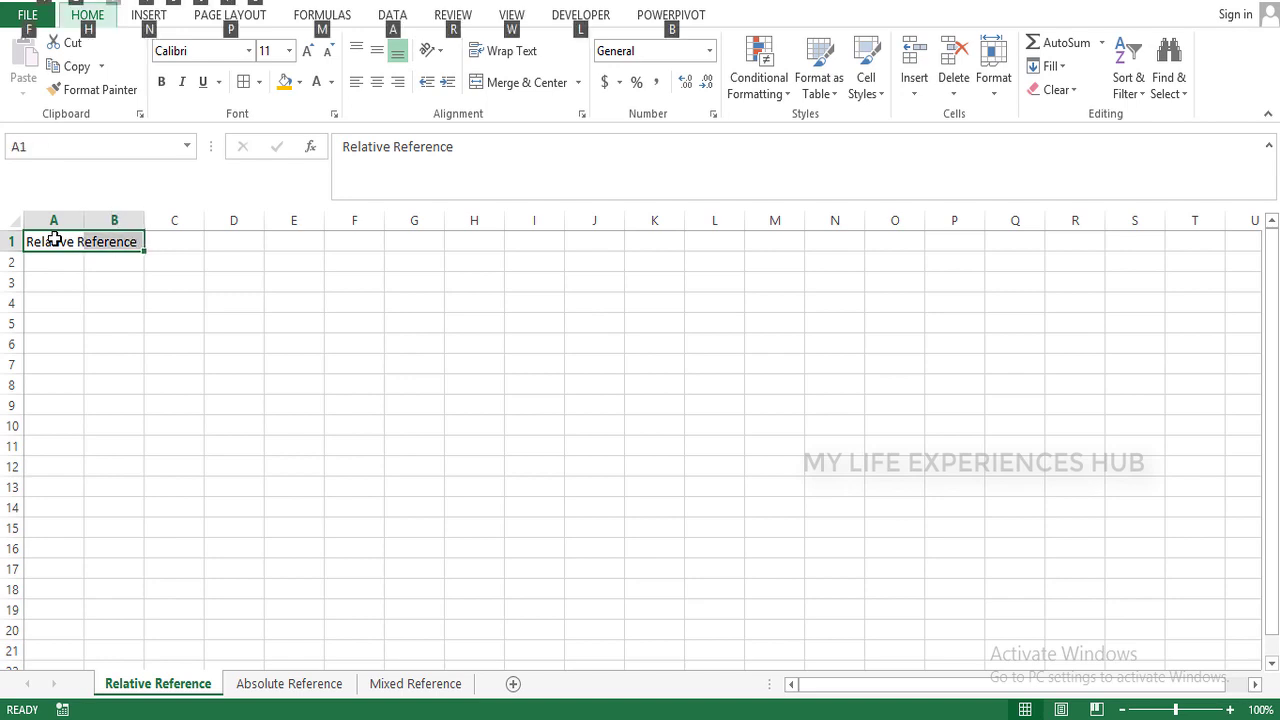
{"action": "key", "text": "h"}
{"action": "key", "text": "m"}
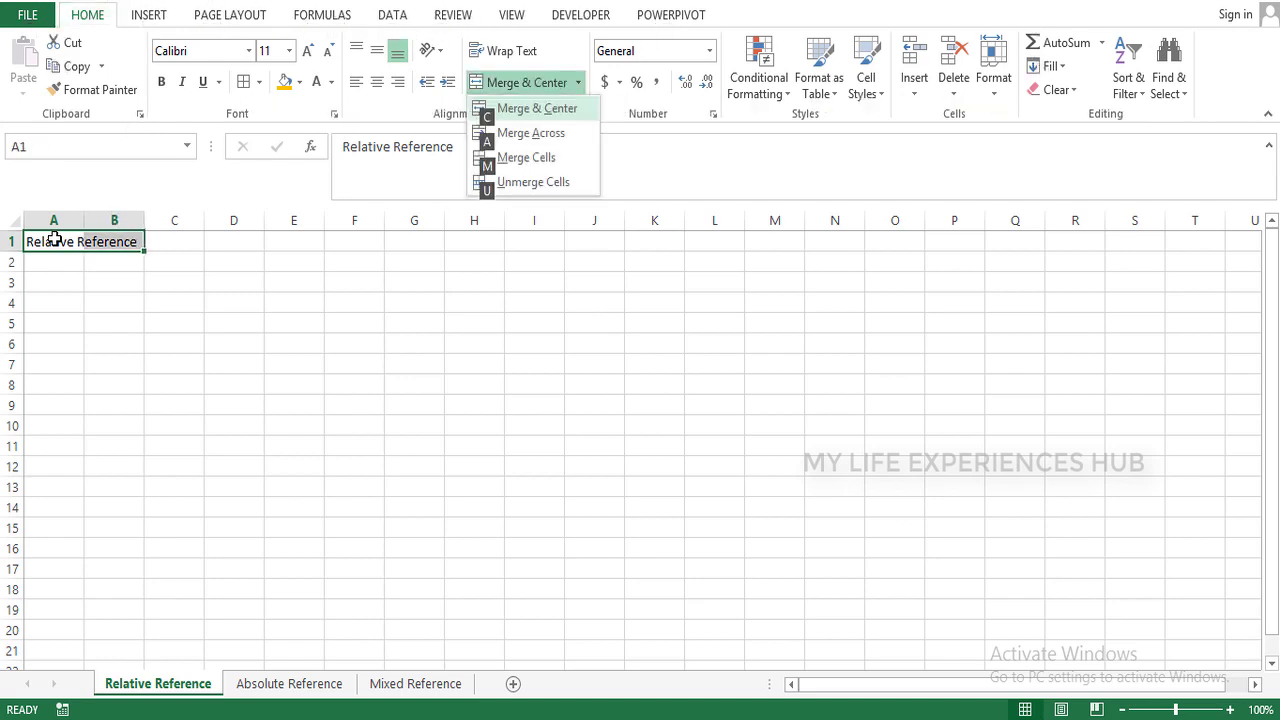
{"action": "key", "text": "m"}
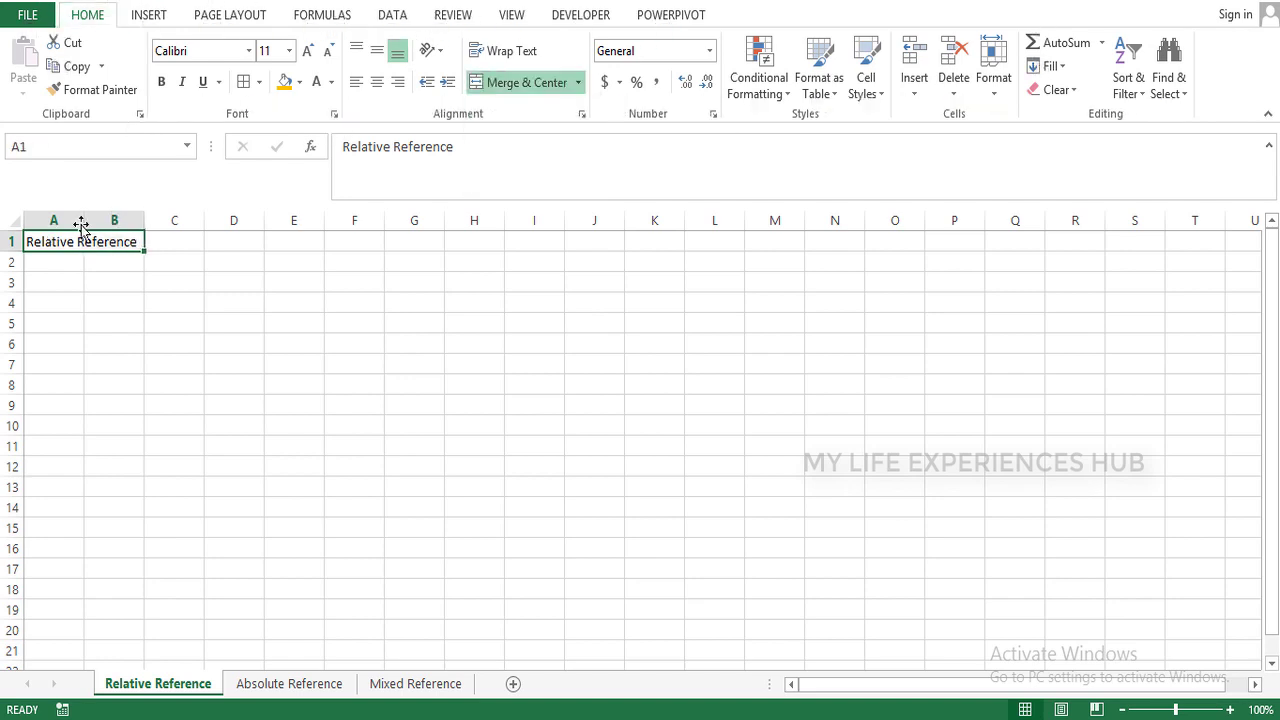
Give the merged title white text on a blue fill
{"action": "left_click", "coordinate": [317, 85]}
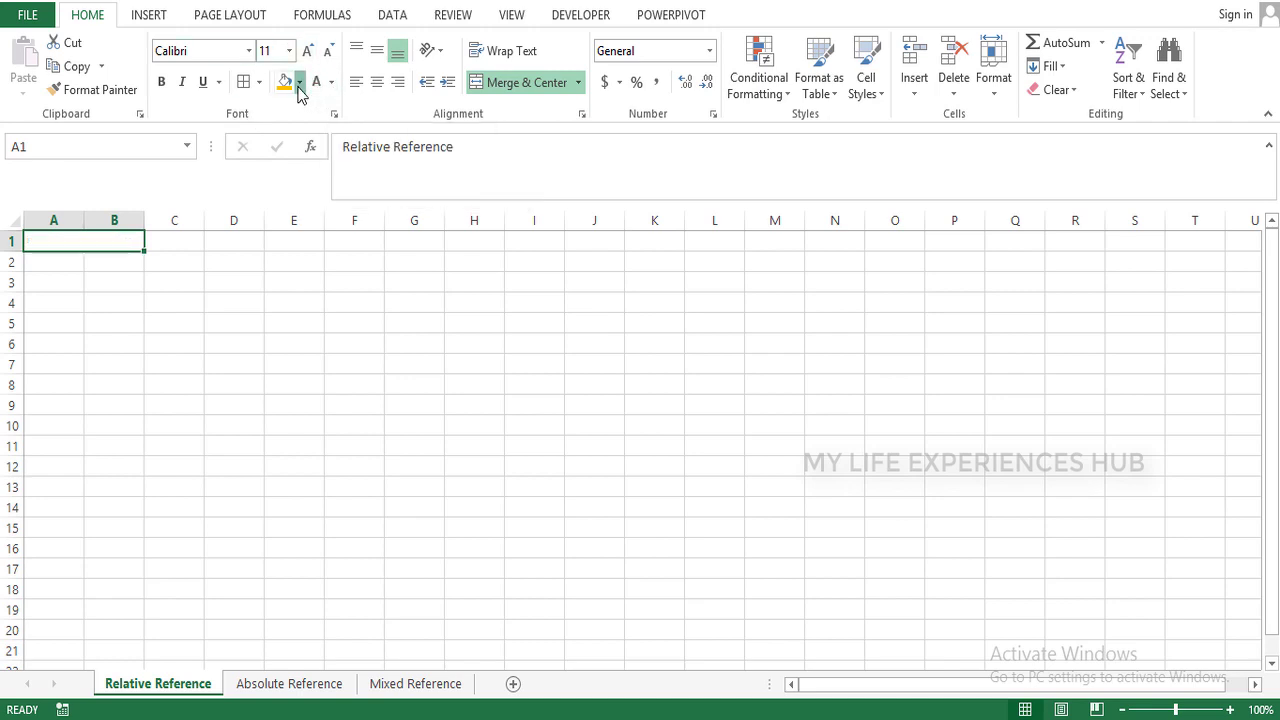
{"action": "left_click", "coordinate": [299, 85]}
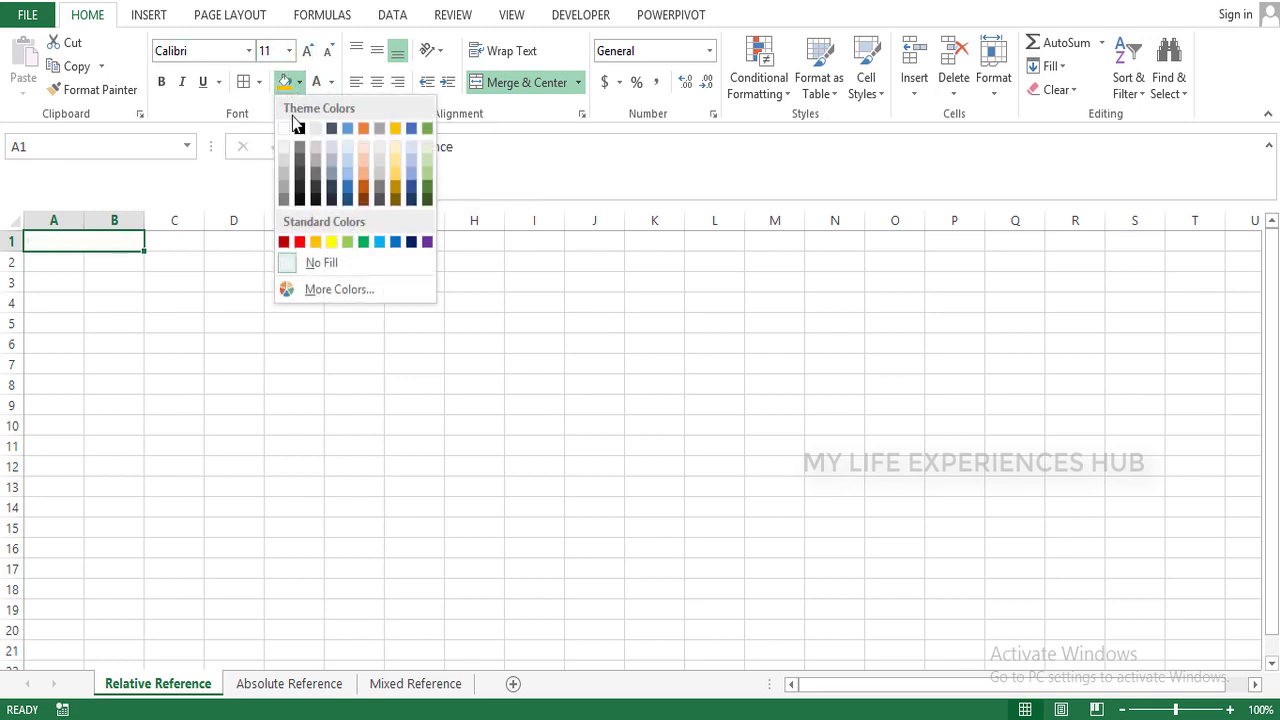
{"action": "left_click", "coordinate": [379, 243]}
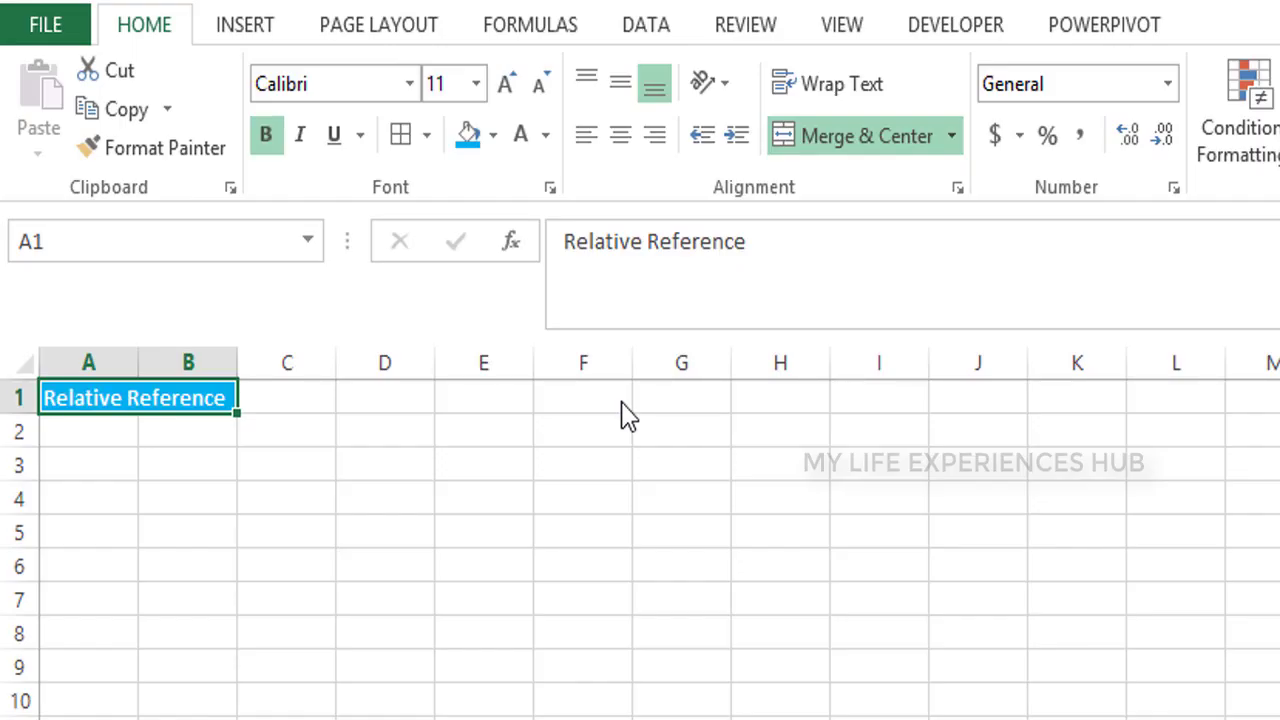
{"action": "key", "text": "Down"}
{"action": "key", "text": "Down"}
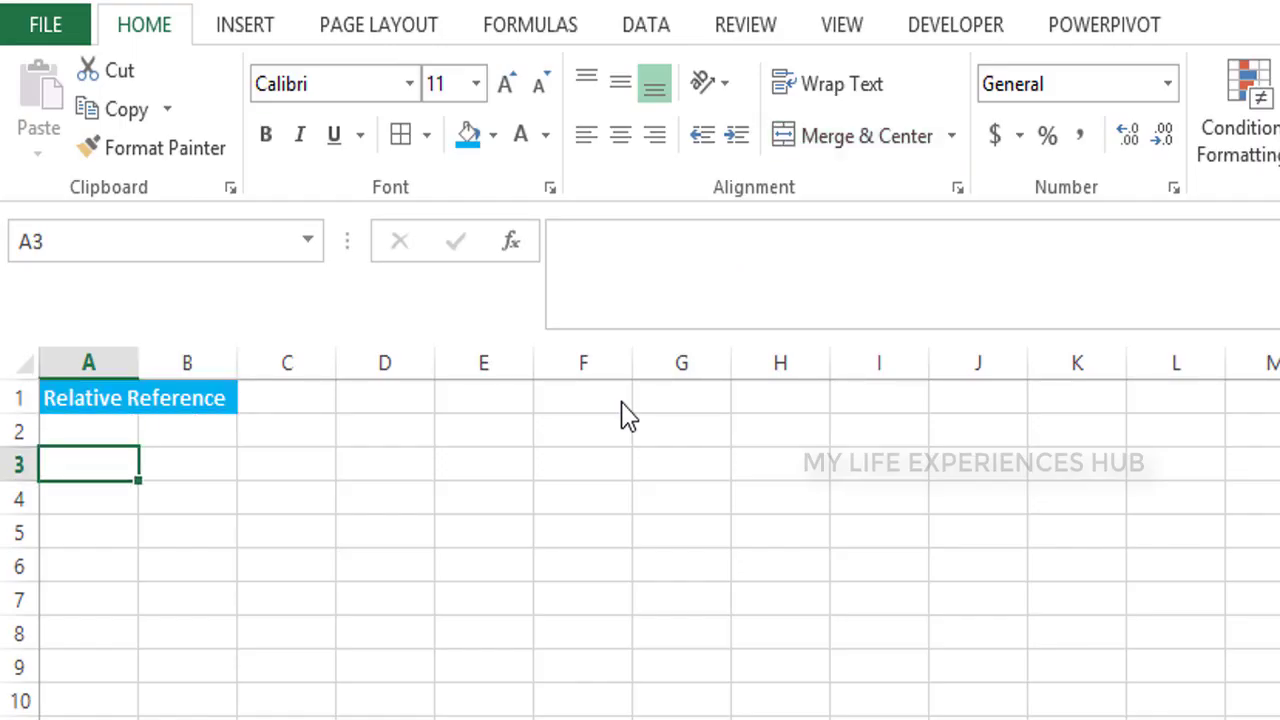
Enter headers Member, Total Income, Total Expense and Net in A3:D3
{"action": "type", "text": "Member"}
{"action": "key", "text": "Tab"}
{"action": "type", "text": "Tota"}
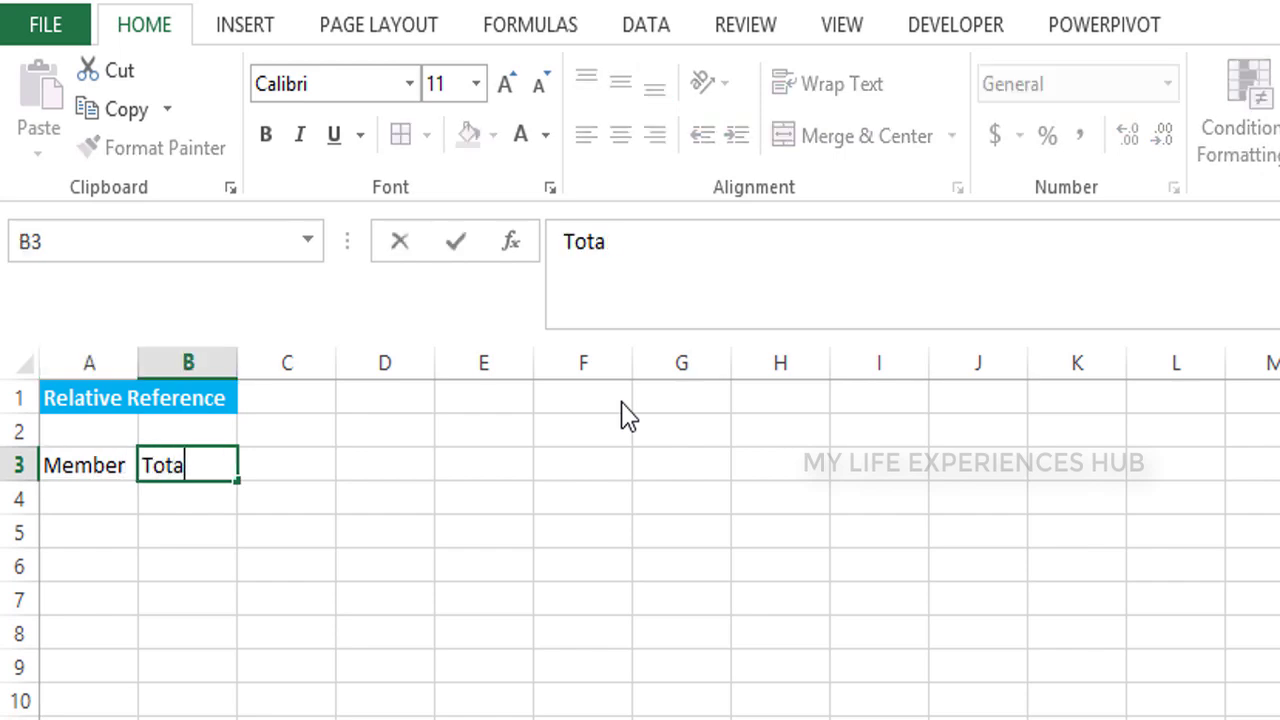
{"action": "type", "text": "l Income"}
{"action": "key", "text": "Tab"}
{"action": "type", "text": "Tot"}
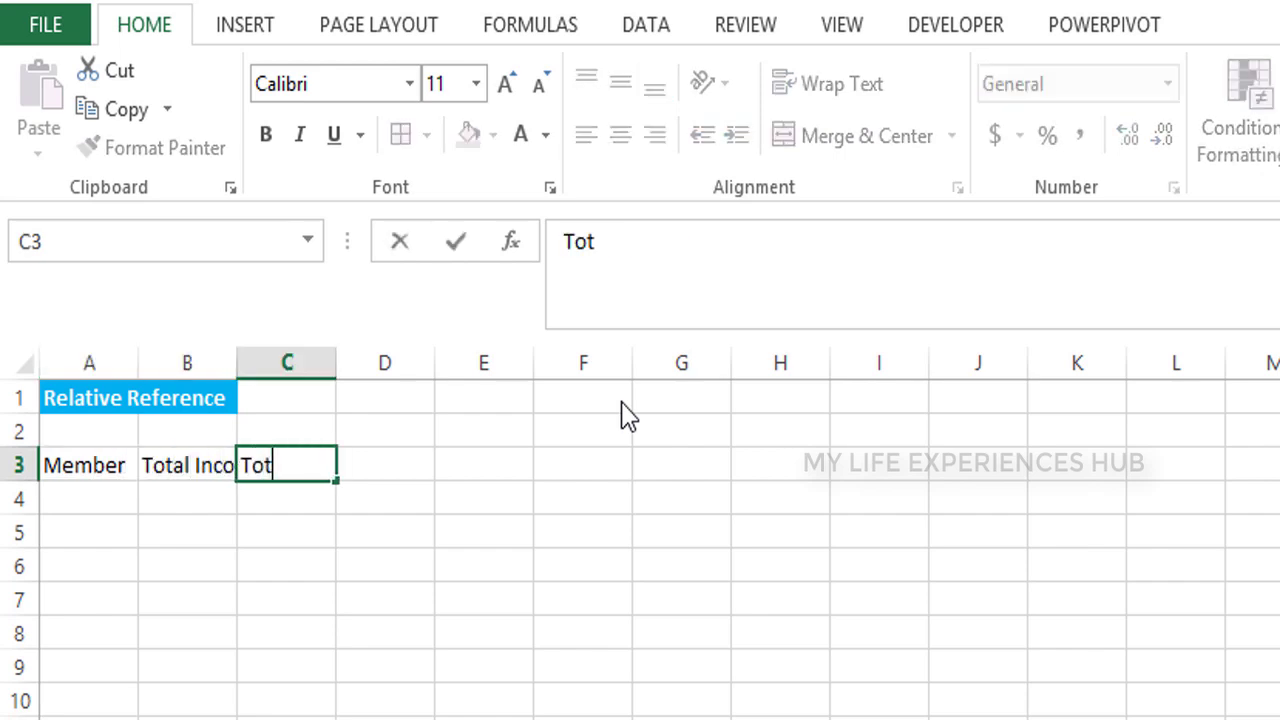
{"action": "type", "text": "al Expence"}
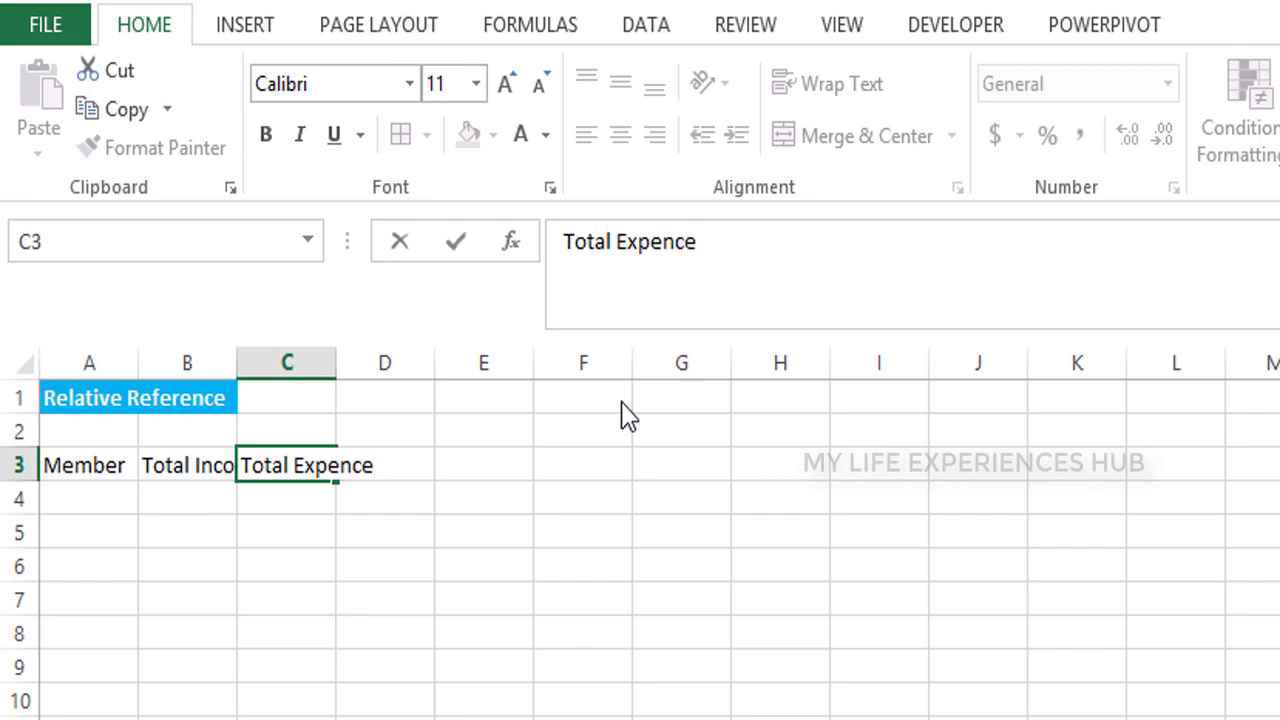
{"action": "key", "text": "BackSpace"}
{"action": "type", "text": "se"}
{"action": "key", "text": "Tab"}
{"action": "type", "text": "Net"}
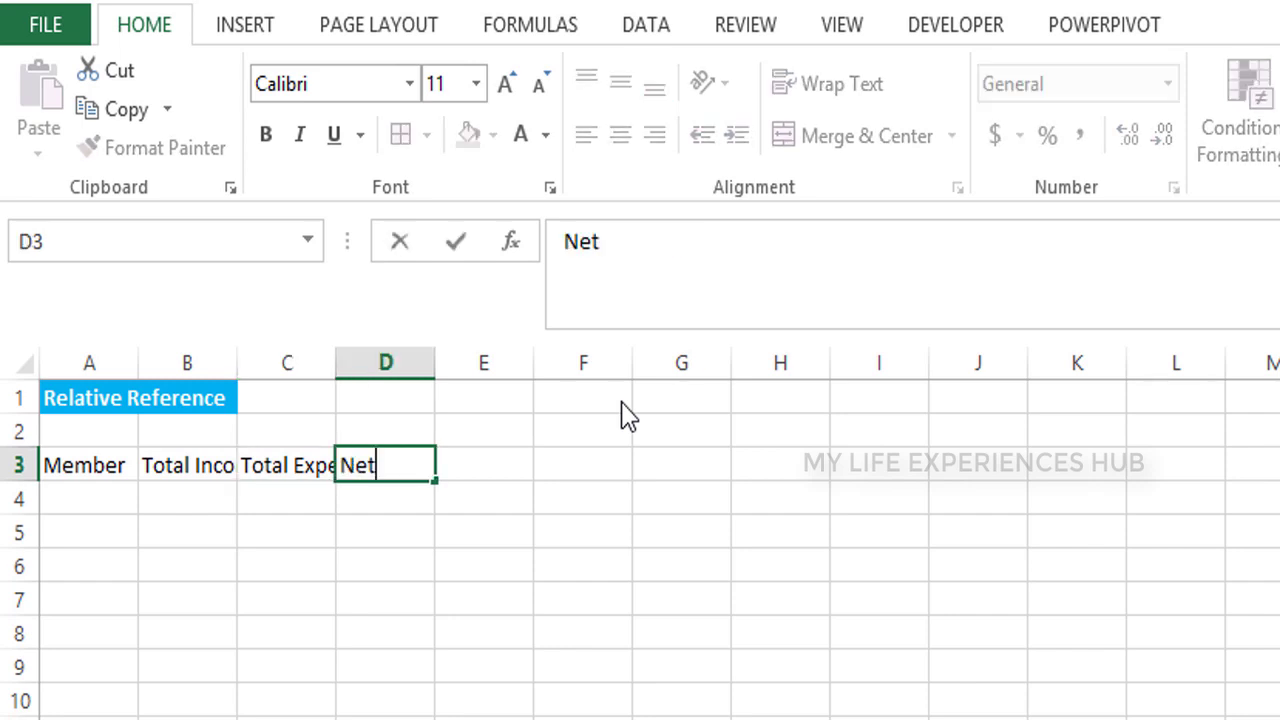
{"action": "key", "text": "Return"}
AutoFit the column widths and apply All Borders to A3:D10
{"action": "key", "text": "Up"}
{"action": "key", "text": "shift+Right"}
{"action": "key", "text": "shift+Right"}
{"action": "key", "text": "shift+Right"}
{"action": "key", "text": "shift+Down"}
{"action": "key", "text": "shift+Down"}
{"action": "key", "text": "shift+Down"}
{"action": "key", "text": "shift+Down"}
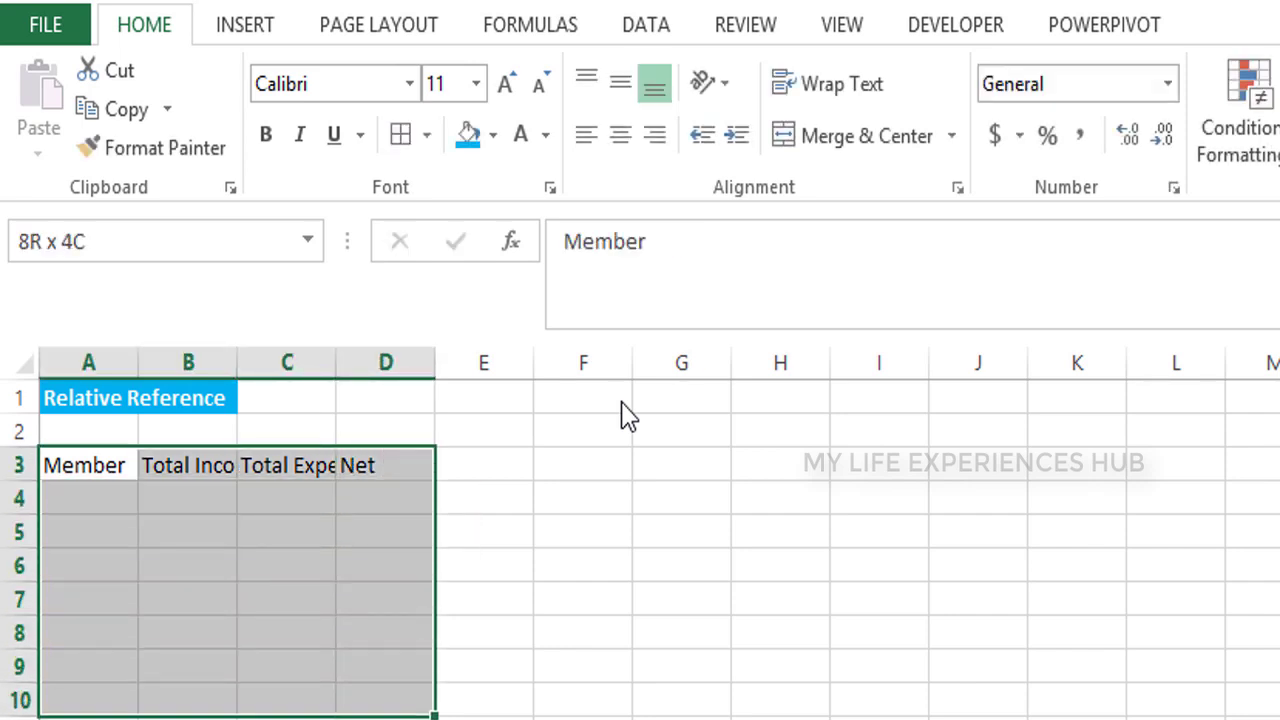
{"action": "key", "text": "alt+h"}
{"action": "key", "text": "o"}
{"action": "key", "text": "i"}
{"action": "key", "text": "alt+h"}
{"action": "key", "text": "b"}
{"action": "key", "text": "a"}
Fill the header row A3:D3 blue and make it bold
{"action": "key", "text": "Up"}
{"action": "key", "text": "Down"}
{"action": "key", "text": "shift+Right"}
{"action": "key", "text": "shift+Right"}
{"action": "key", "text": "shift+Right"}
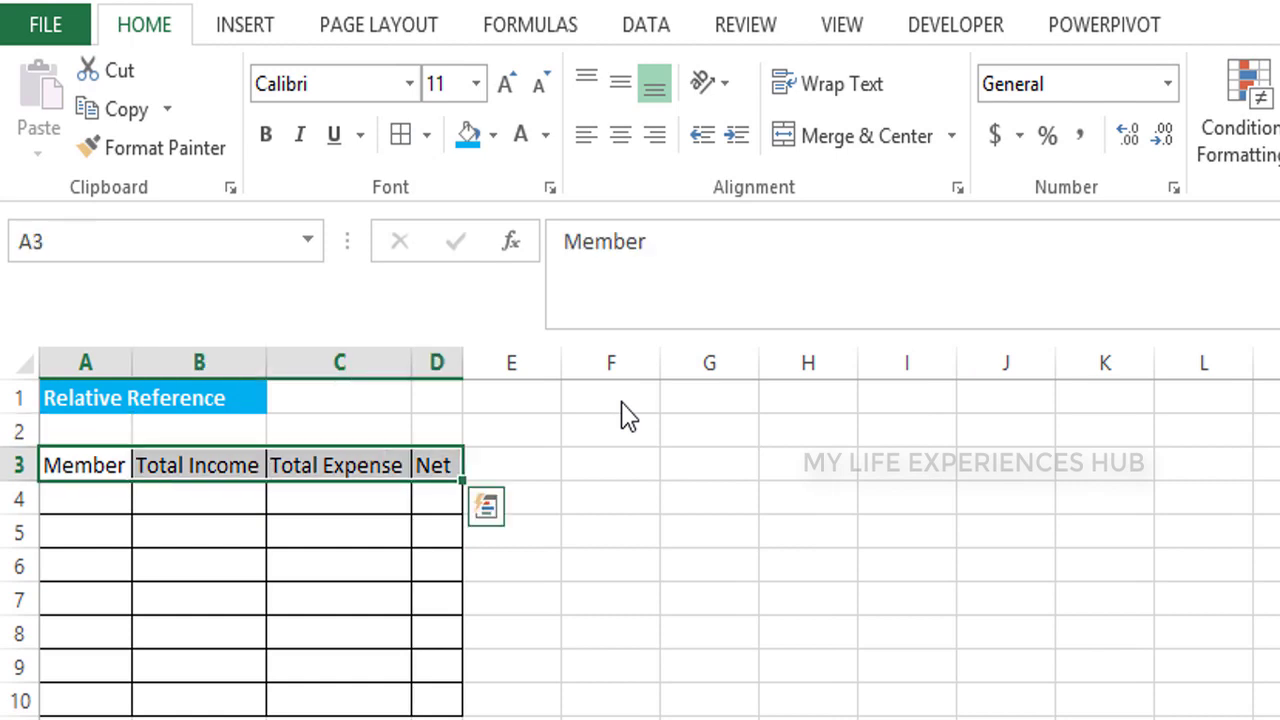
{"action": "left_click", "coordinate": [466, 135]}
{"action": "key", "text": "ctrl+b"}
Widen column D and enter the seven member names in A4:A10
{"action": "left_click_drag", "start_coordinate": [463, 363], "coordinate": [527, 363]}
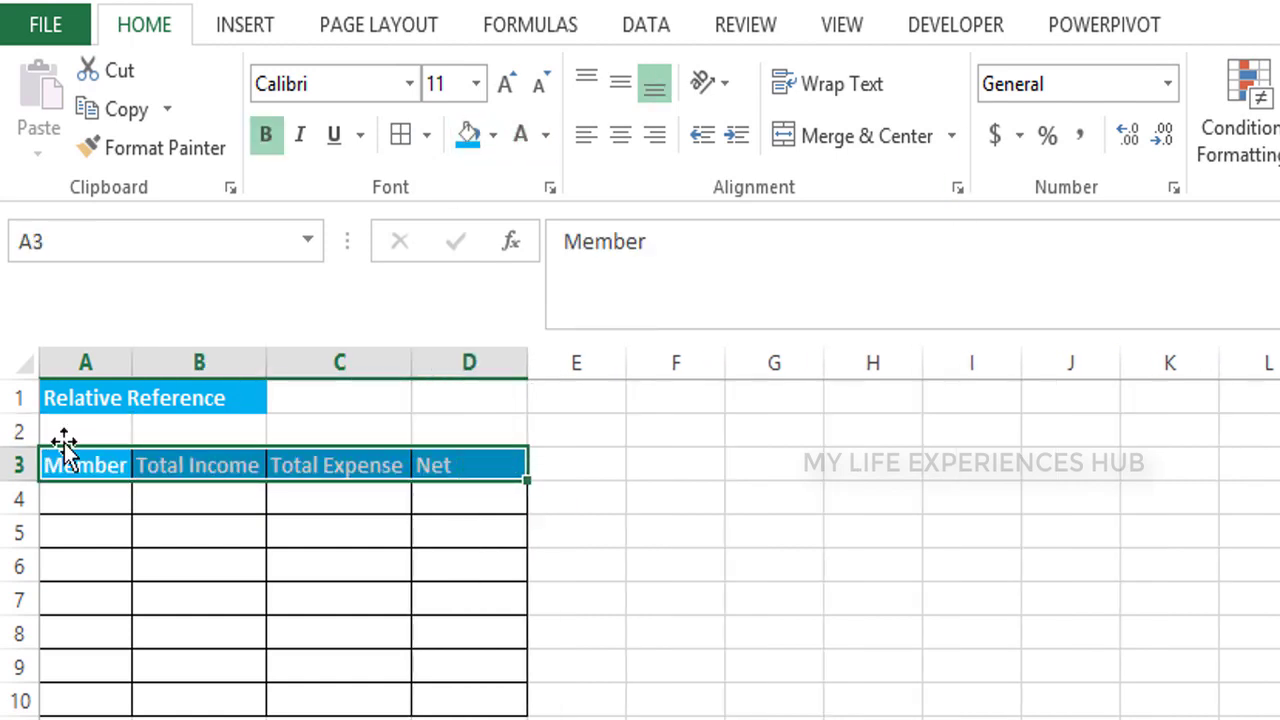
{"action": "left_click", "coordinate": [82, 490]}
{"action": "type", "text": "John"}
{"action": "key", "text": "Return"}
{"action": "type", "text": "Ravi"}
{"action": "key", "text": "Return"}
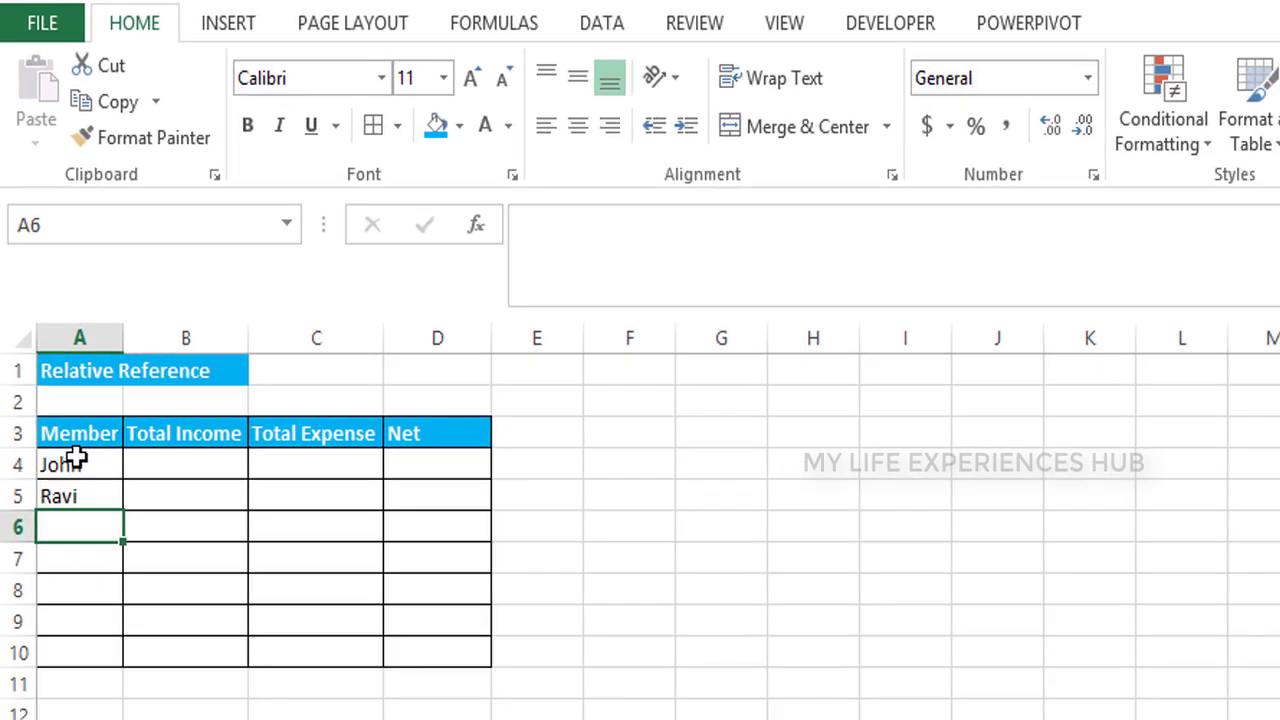
{"action": "type", "text": "Prabhu"}
{"action": "key", "text": "Return"}
{"action": "type", "text": "North"}
{"action": "key", "text": "Return"}
{"action": "type", "text": "Mrs"}
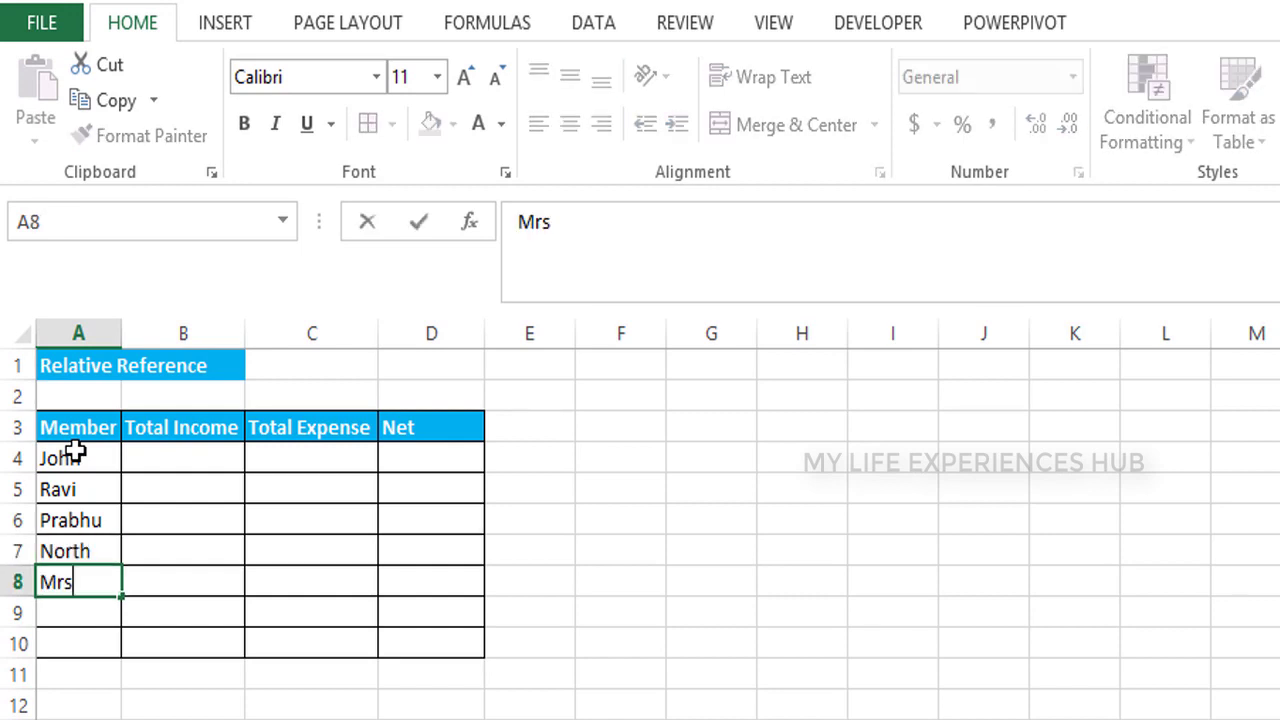
{"action": "key", "text": "Return"}
{"action": "type", "text": "Dinesh"}
{"action": "key", "text": "Return"}
{"action": "type", "text": "nive"}
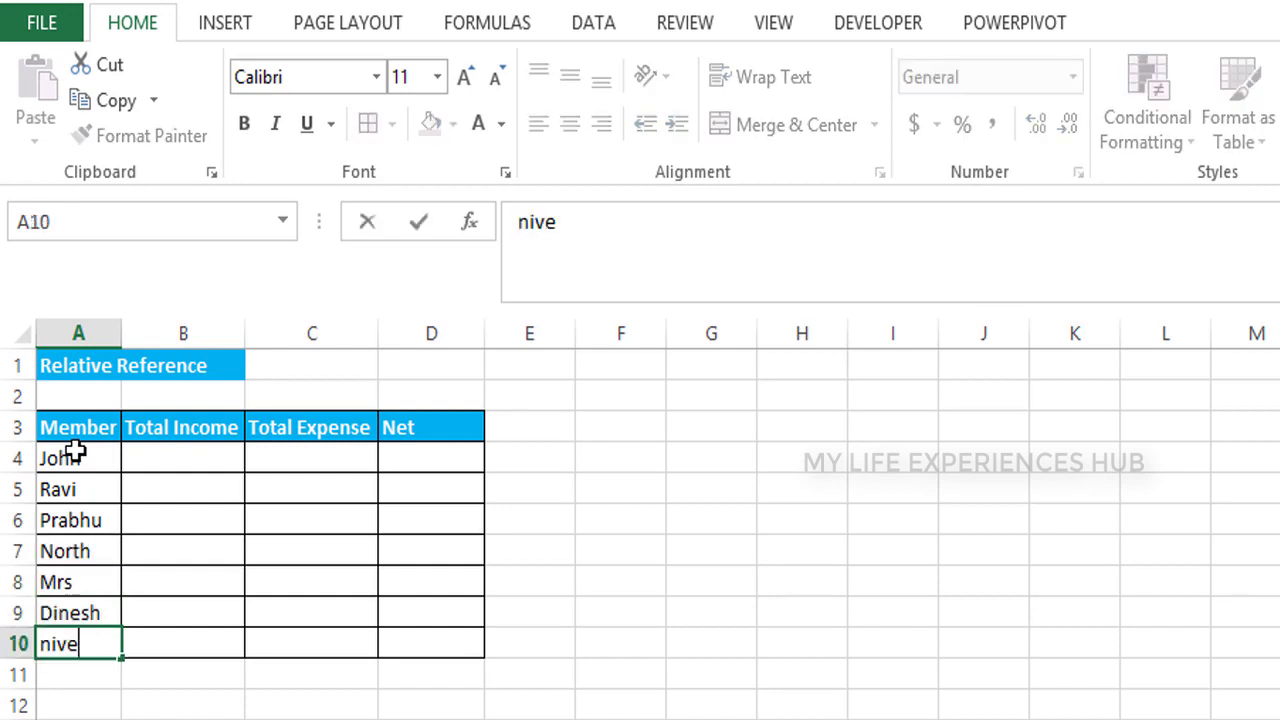
{"action": "type", "text": "r"}
{"action": "key", "text": "Return"}
Enter incomes 56435 and 56334 in B4:B5 and fill the series down to B10
{"action": "type", "text": "5643"}
{"action": "key", "text": "Return"}
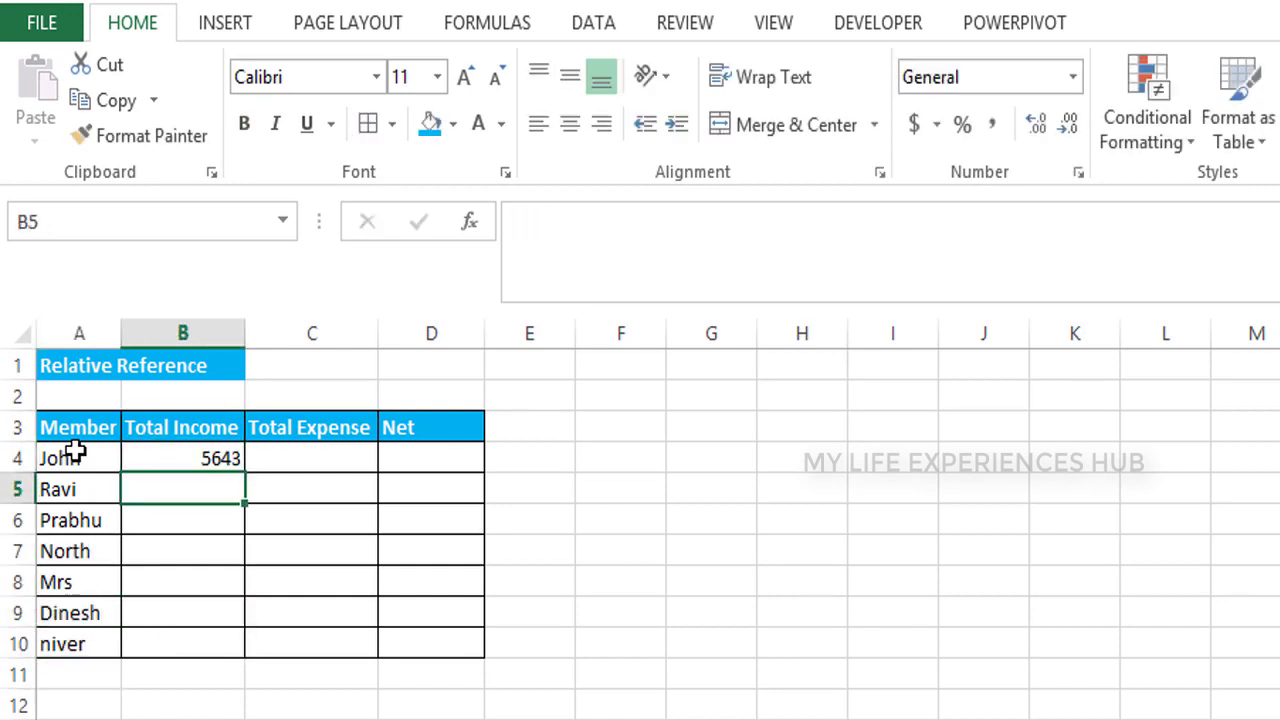
{"action": "type", "text": "56334"}
{"action": "key", "text": "Return"}
{"action": "key", "text": "Up"}
{"action": "key", "text": "Up"}
{"action": "key", "text": "F2"}
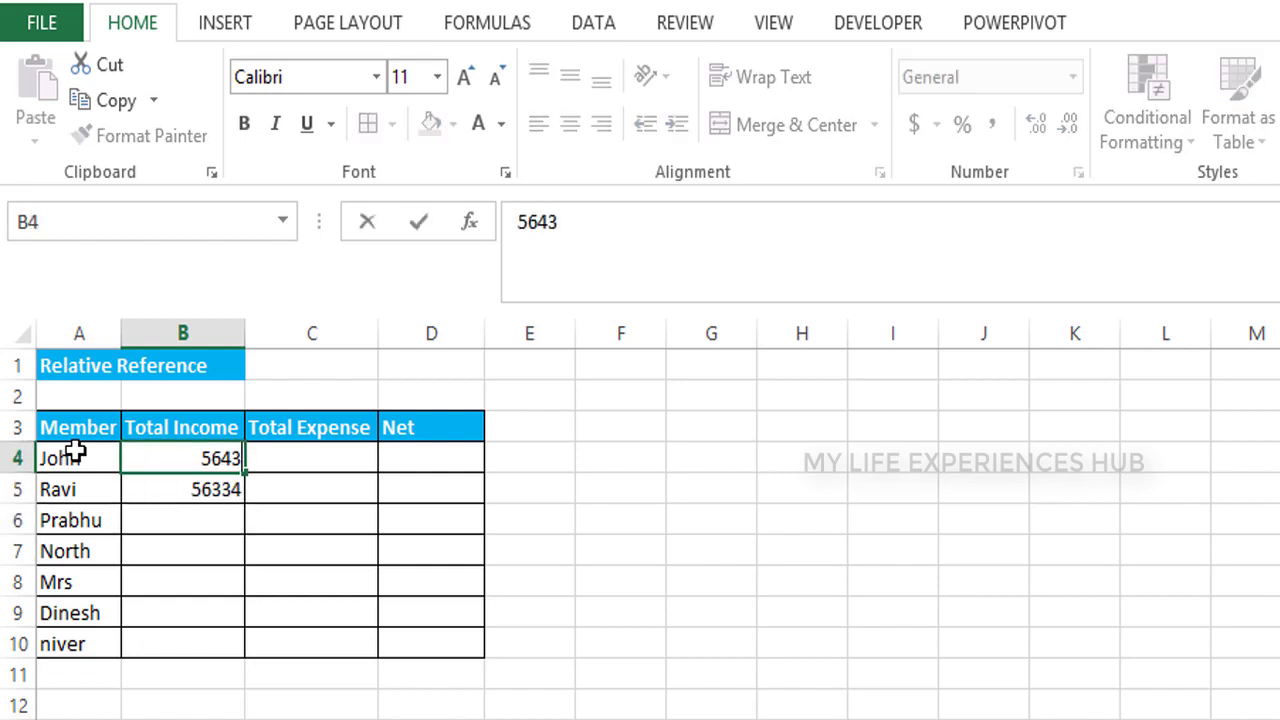
{"action": "type", "text": "5"}
{"action": "key", "text": "Return"}
{"action": "key", "text": "Up"}
{"action": "left_click_drag", "start_coordinate": [183, 458], "coordinate": [244, 657]}
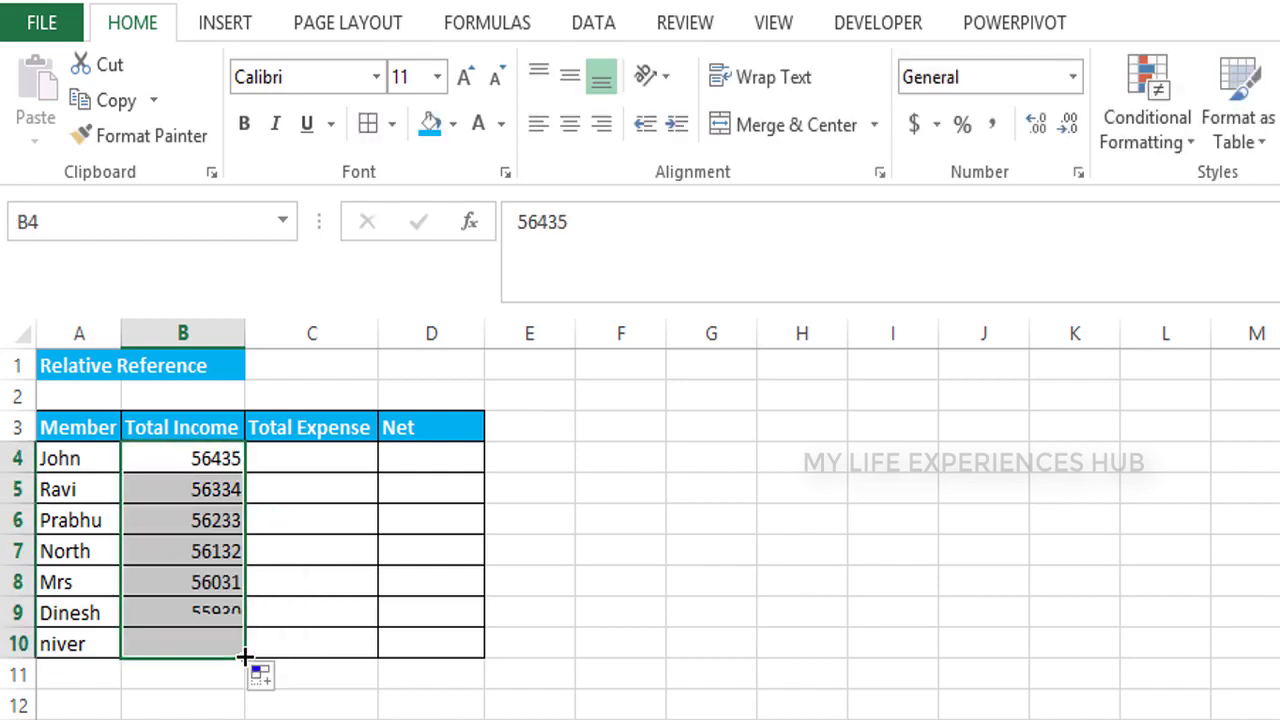
{"action": "key", "text": "Right"}
Enter expenses 45123 in C4 and 56112 in C5, correcting a mistyped digit
{"action": "type", "text": "45123"}
{"action": "key", "text": "Return"}
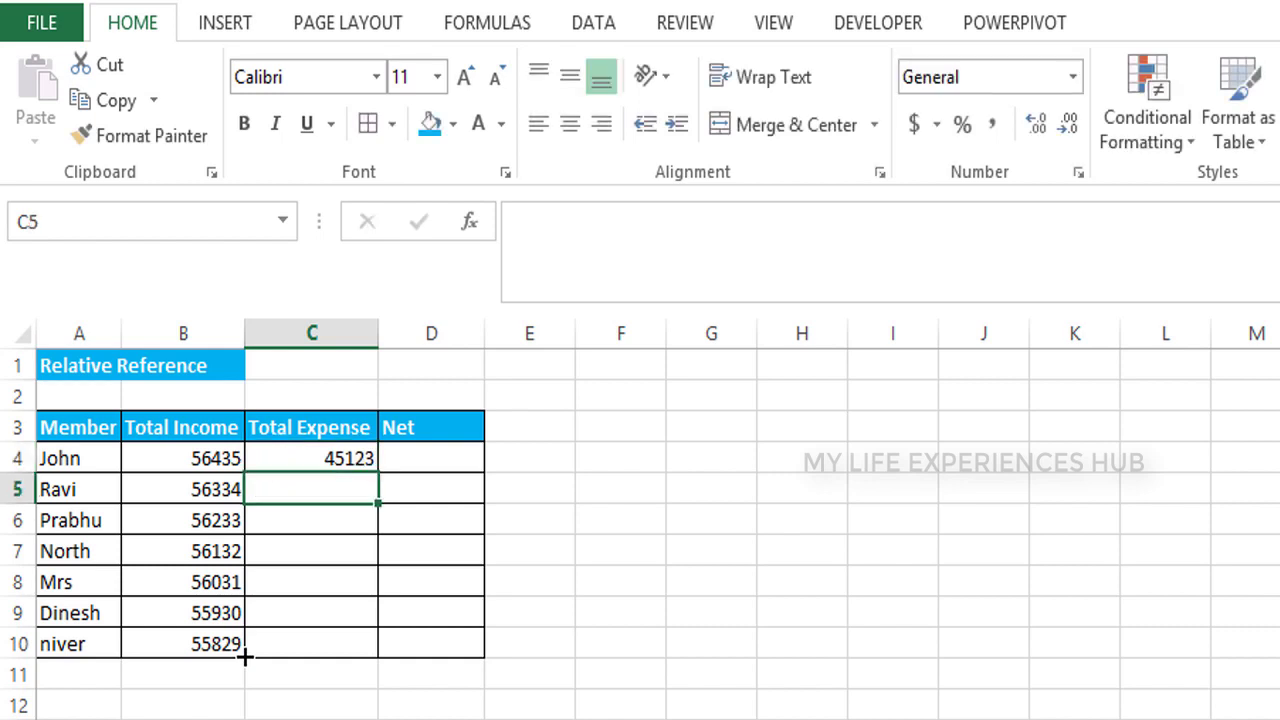
{"action": "key", "text": "Up"}
{"action": "left_click", "coordinate": [357, 491]}
{"action": "type", "text": "561112"}
{"action": "key", "text": "Return"}
{"action": "key", "text": "Up"}
{"action": "key", "text": "F2"}
{"action": "key", "text": "BackSpace"}
{"action": "key", "text": "BackSpace"}
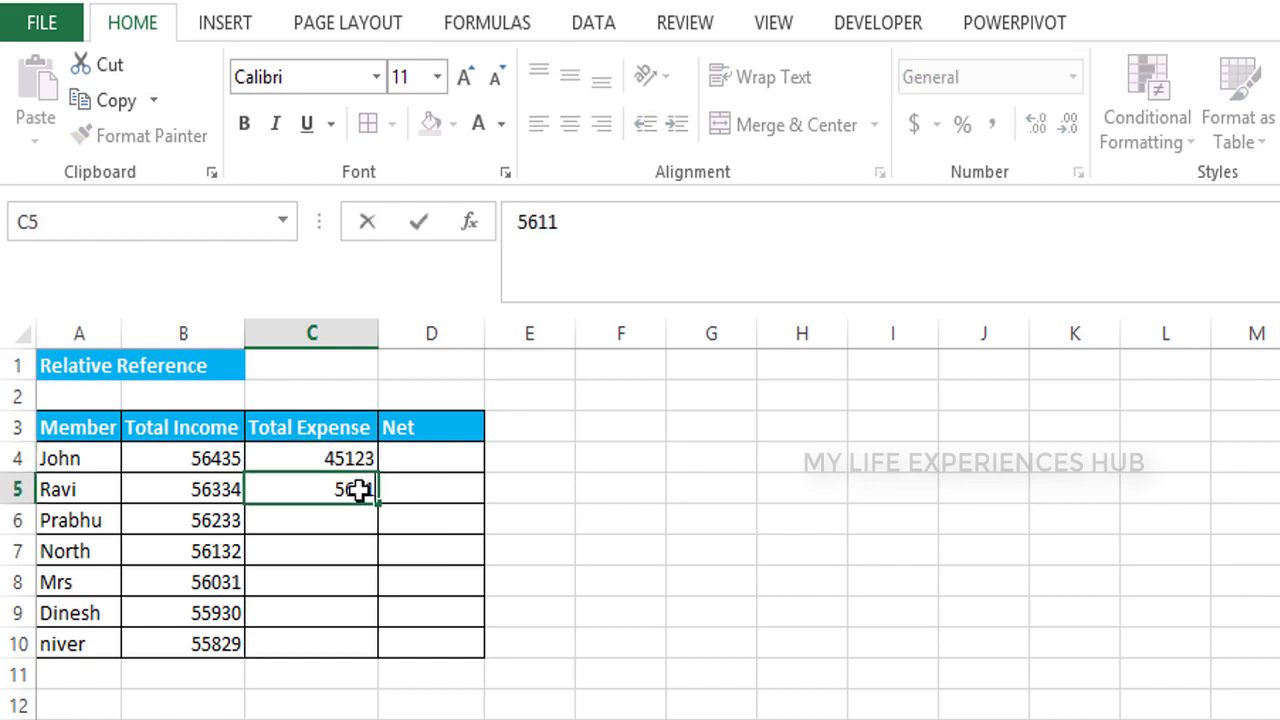
{"action": "type", "text": "2"}
{"action": "key", "text": "ctrl+Return"}
Try fill-dragging the expenses down, then clear the auto-filled values in C6:C10
{"action": "mouse_move", "coordinate": [355, 458]}
{"action": "left_mouse_down"}
{"action": "mouse_move", "coordinate": [370, 488]}
{"action": "mouse_move", "coordinate": [377, 650]}
{"action": "left_mouse_up"}
{"action": "key", "text": "Up"}
{"action": "key", "text": "Down"}
{"action": "key", "text": "Down"}
{"action": "key", "text": "Down"}
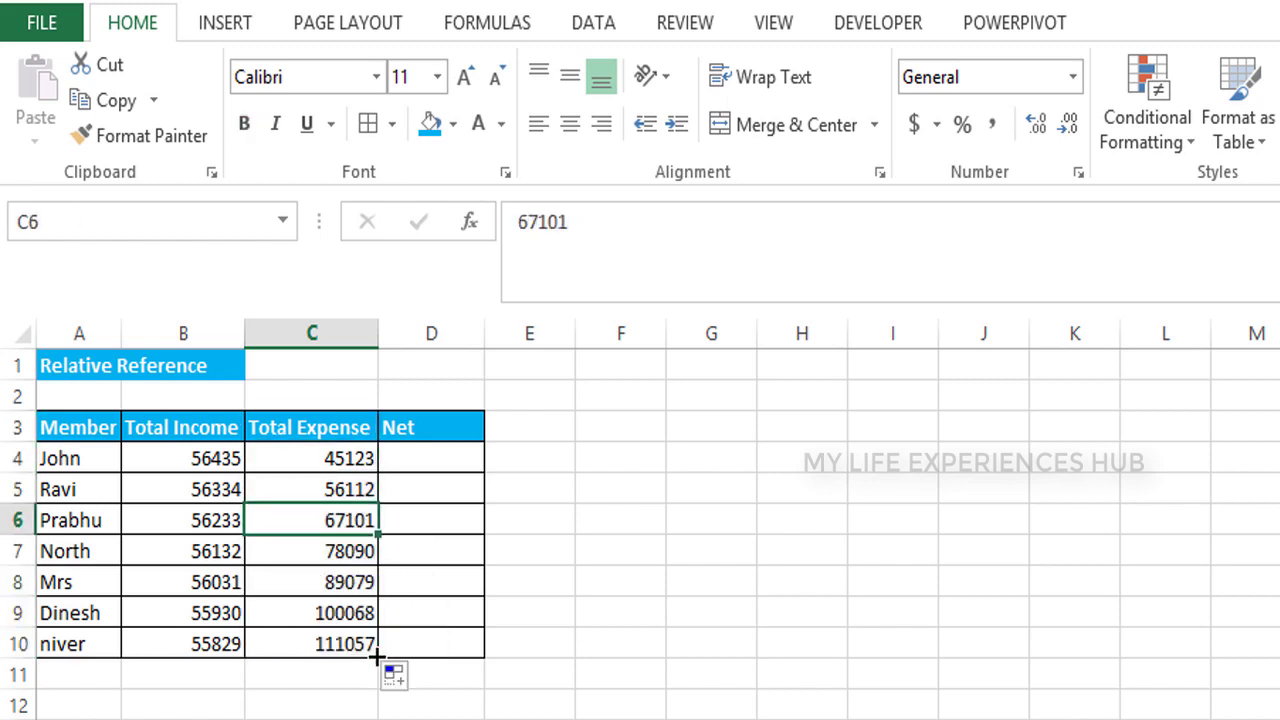
{"action": "key", "text": "shift+Down"}
{"action": "key", "text": "shift+Down"}
{"action": "key", "text": "shift+Down"}
{"action": "key", "text": "shift+Down"}
{"action": "key", "text": "Delete"}
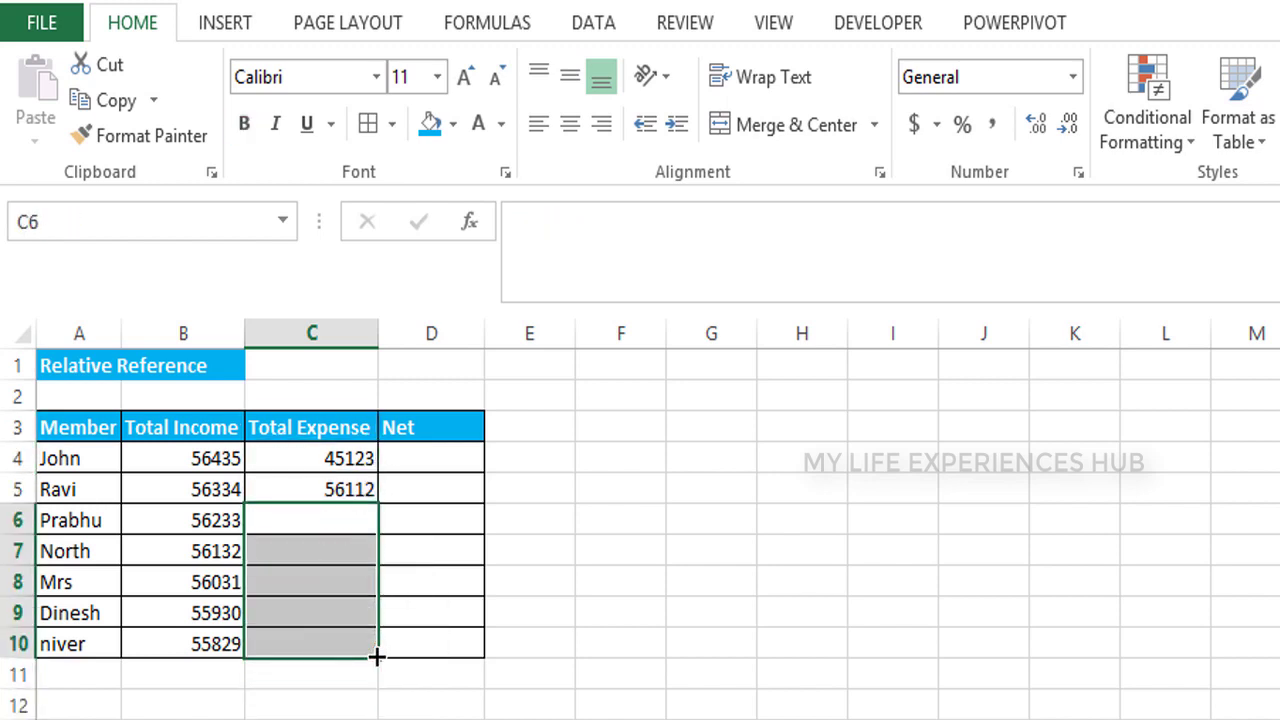
Type expenses 45612, 12345, 35612, 25987 and 45123 down column C
{"action": "type", "text": "45612"}
{"action": "key", "text": "Return"}
{"action": "type", "text": "12345"}
{"action": "key", "text": "Return"}
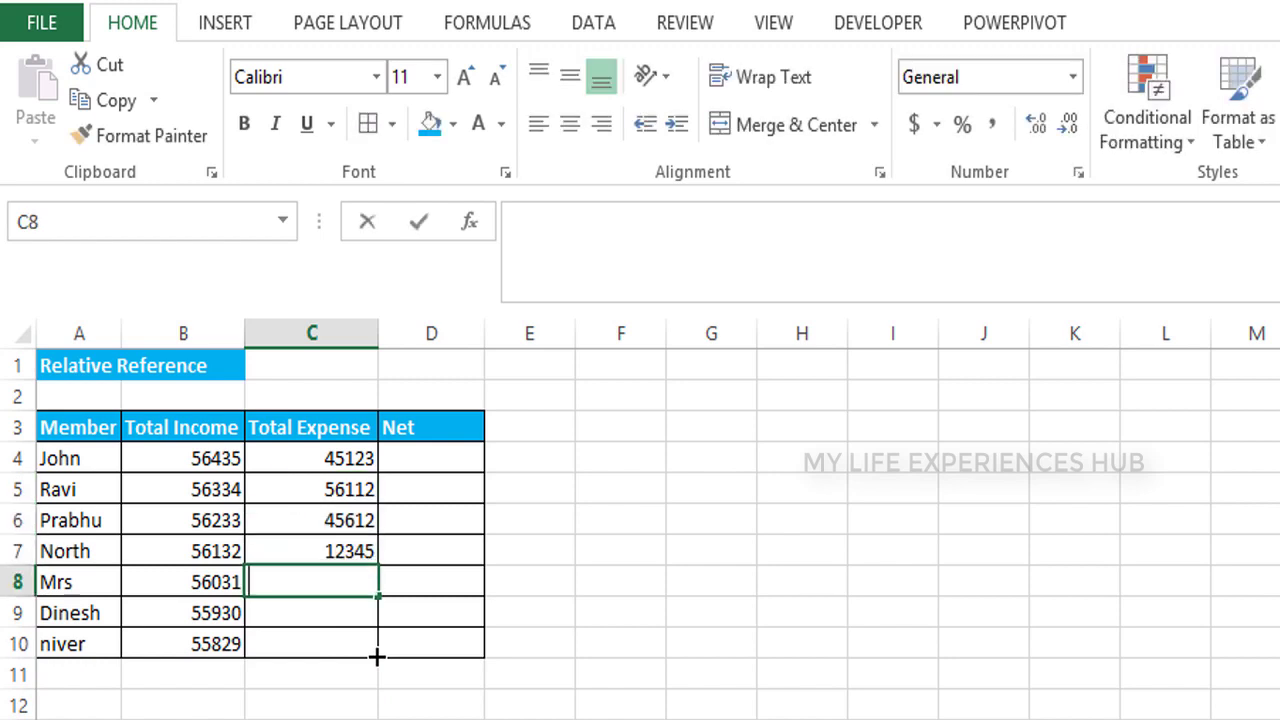
{"action": "type", "text": "78"}
{"action": "key", "text": "BackSpace"}
{"action": "key", "text": "BackSpace"}
{"action": "type", "text": "35612"}
{"action": "key", "text": "Return"}
{"action": "type", "text": "25"}
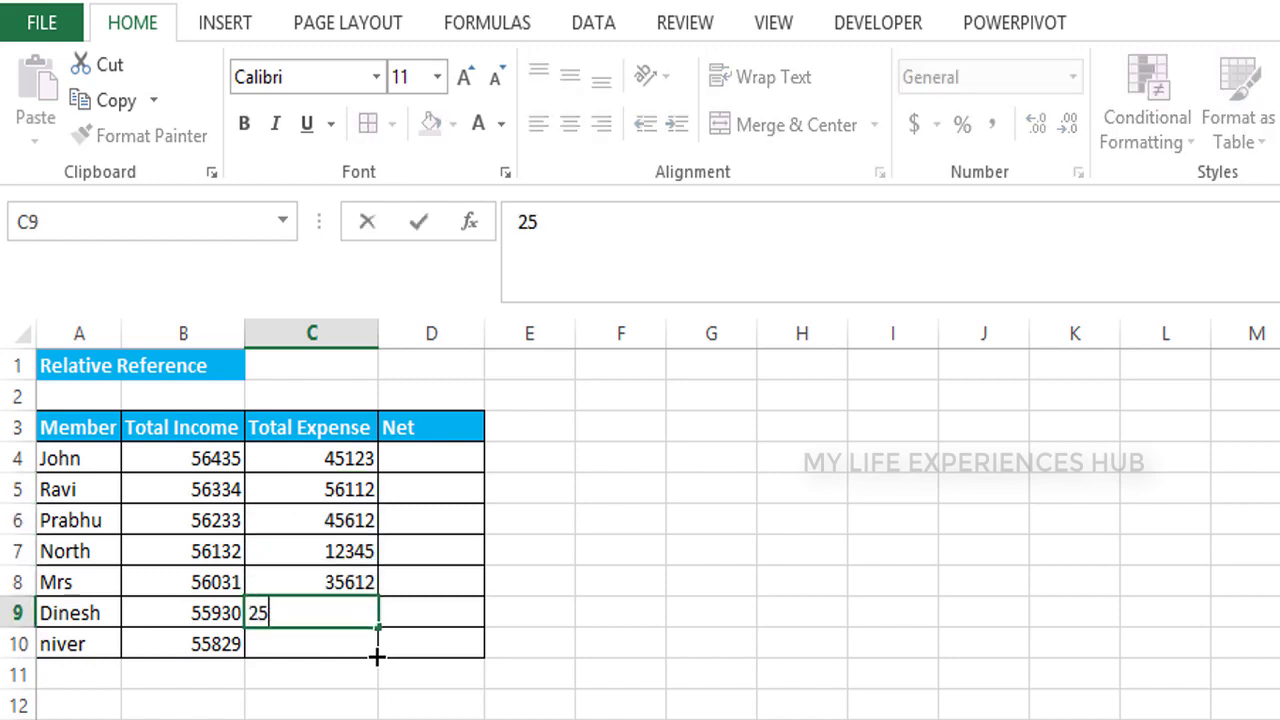
{"action": "type", "text": "98745123"}
{"action": "key", "text": "Tab"}
{"action": "key", "text": "Up"}
{"action": "key", "text": "Up"}
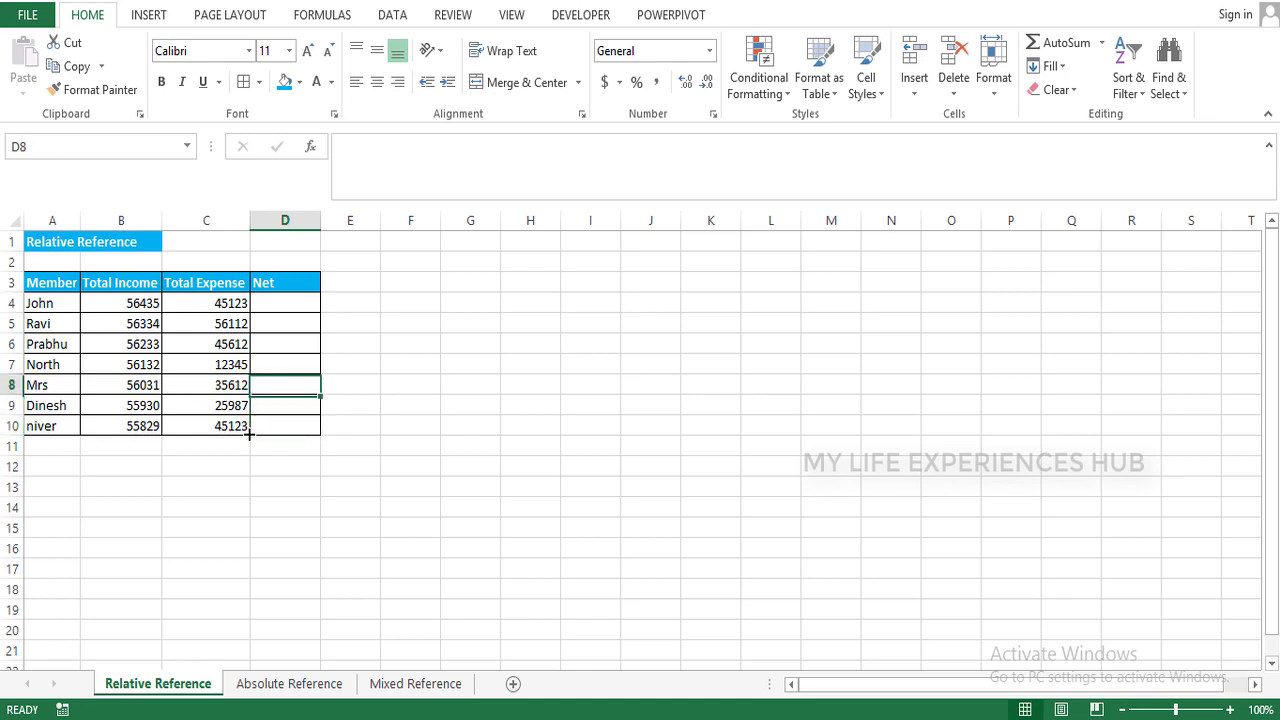
{"action": "key", "text": "Up"}
{"action": "key", "text": "Up"}
{"action": "key", "text": "Up"}
{"action": "key", "text": "Up"}
Enter the Net formula =B4-C4 in D4
{"action": "type", "text": "="}
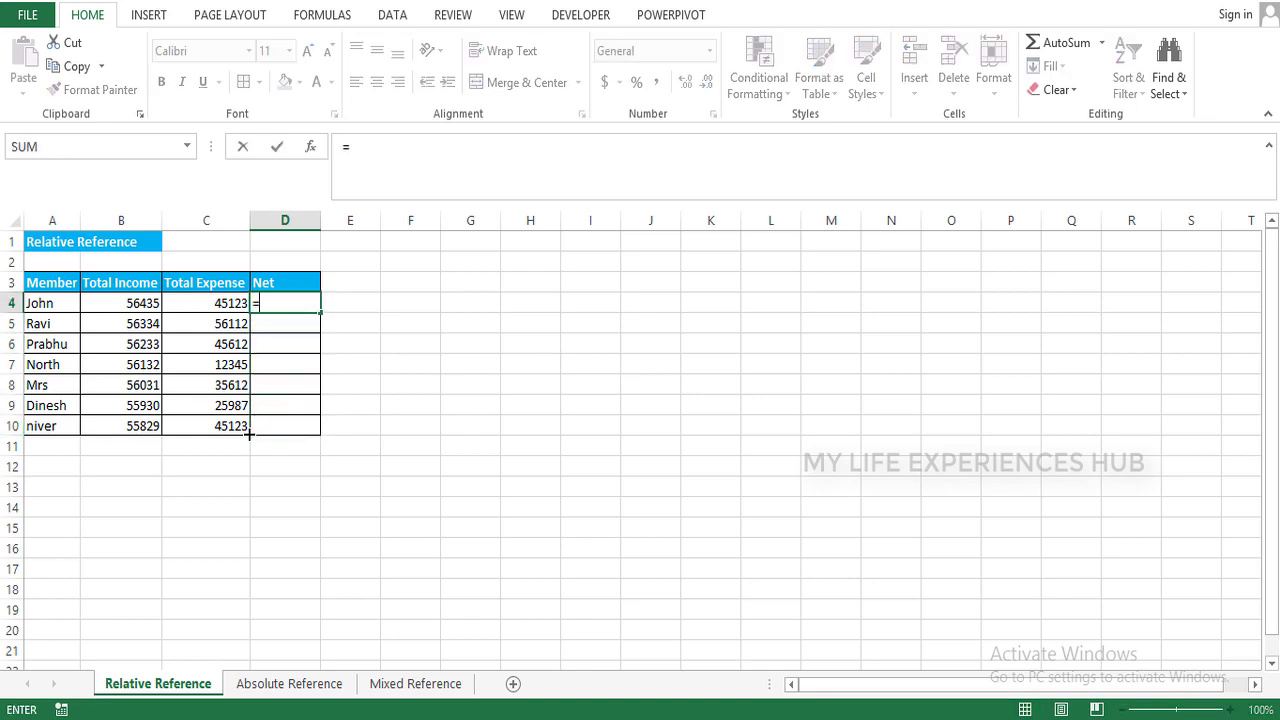
{"action": "key", "text": "Left"}
{"action": "key", "text": "Left"}
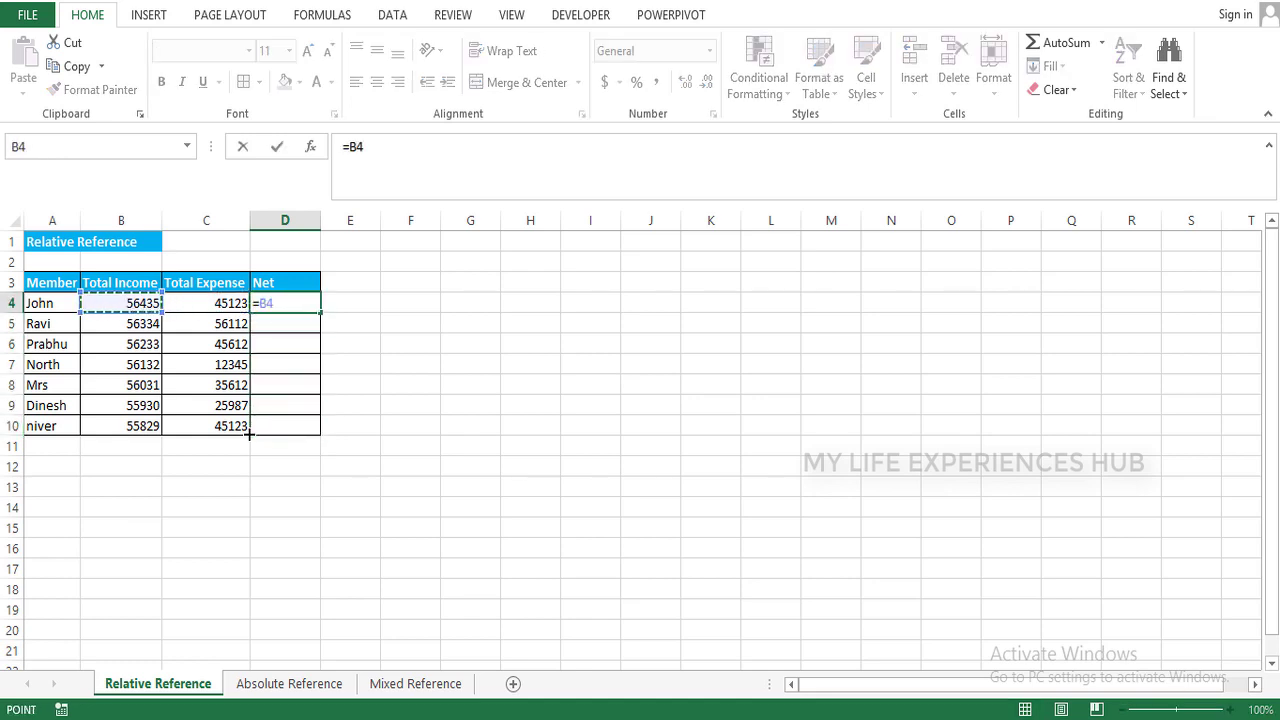
{"action": "type", "text": "-"}
{"action": "key", "text": "Left"}
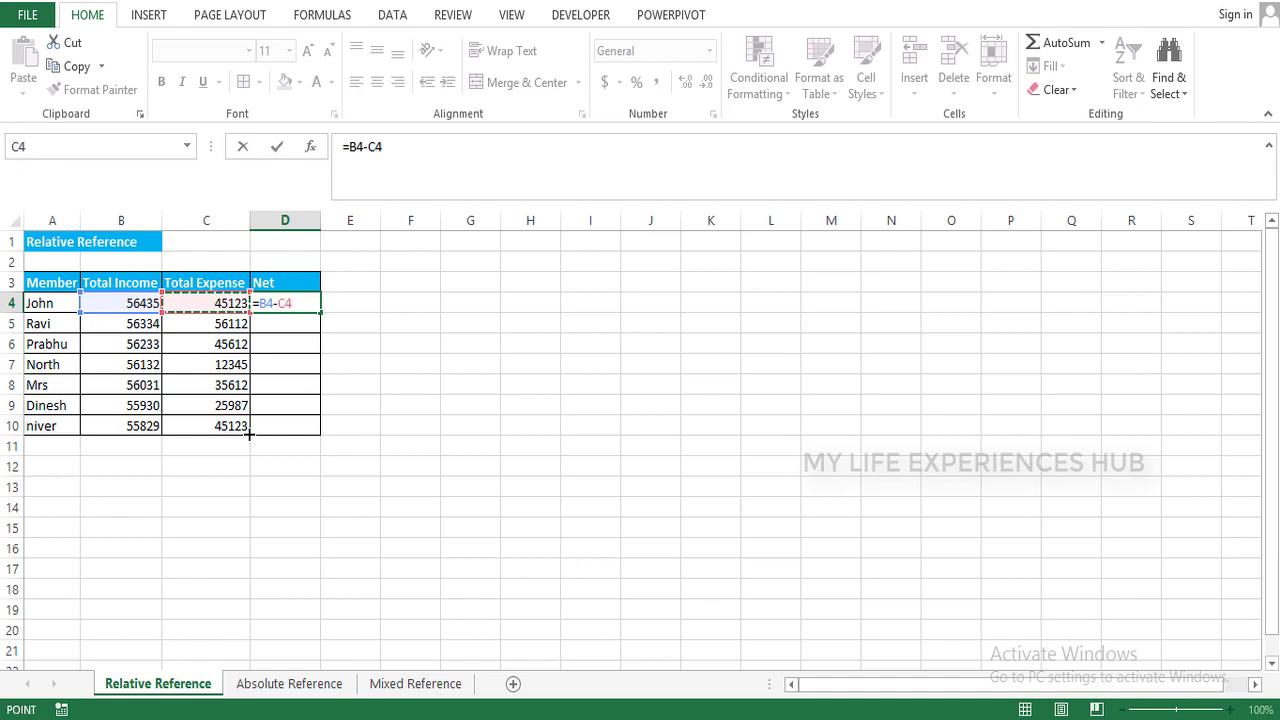
{"action": "key", "text": "Return"}
{"action": "key", "text": "Up"}
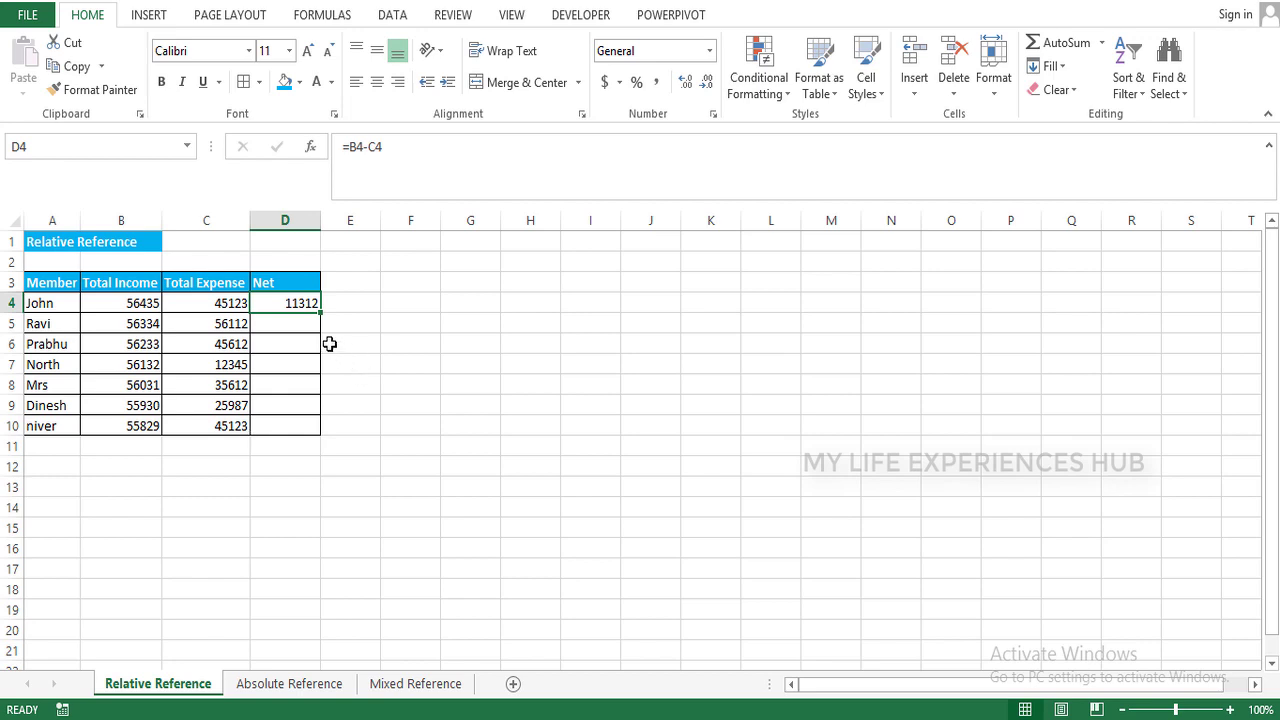
Copy the Net formula down to D10, giving 11312 through 10706
{"action": "left_click_drag", "start_coordinate": [319, 312], "coordinate": [317, 426]}
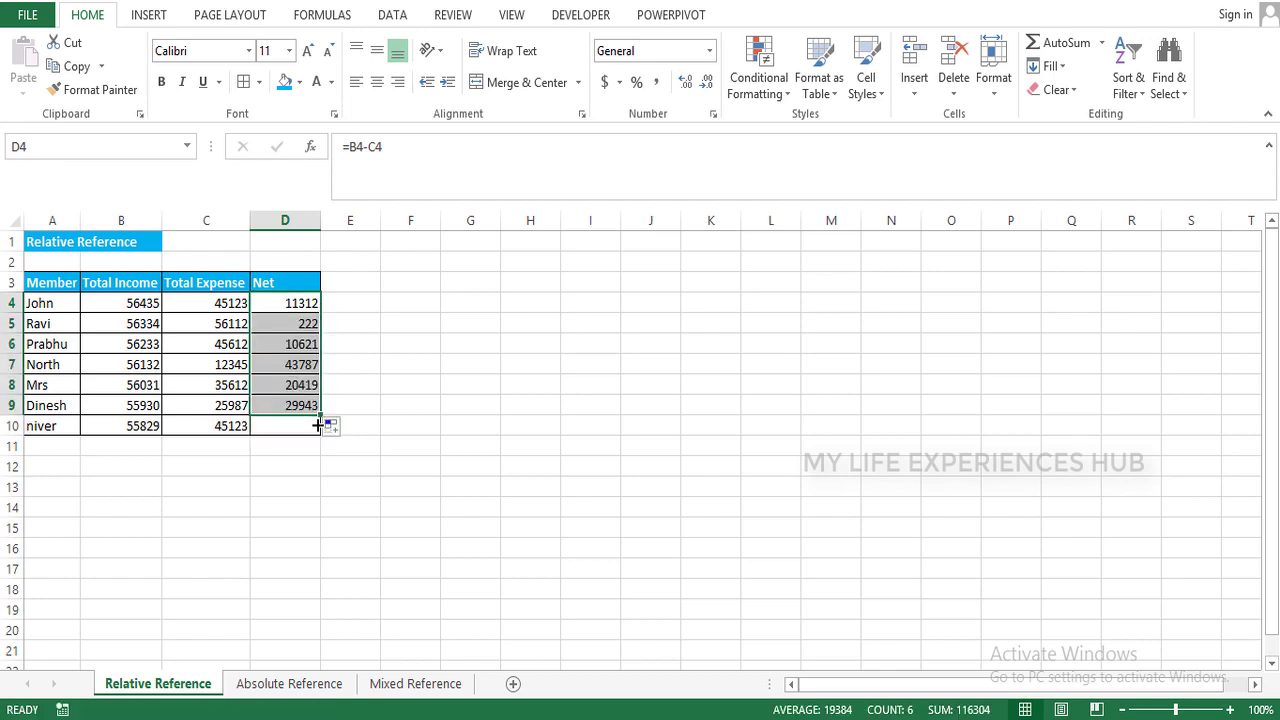
{"action": "key", "text": "Up"}
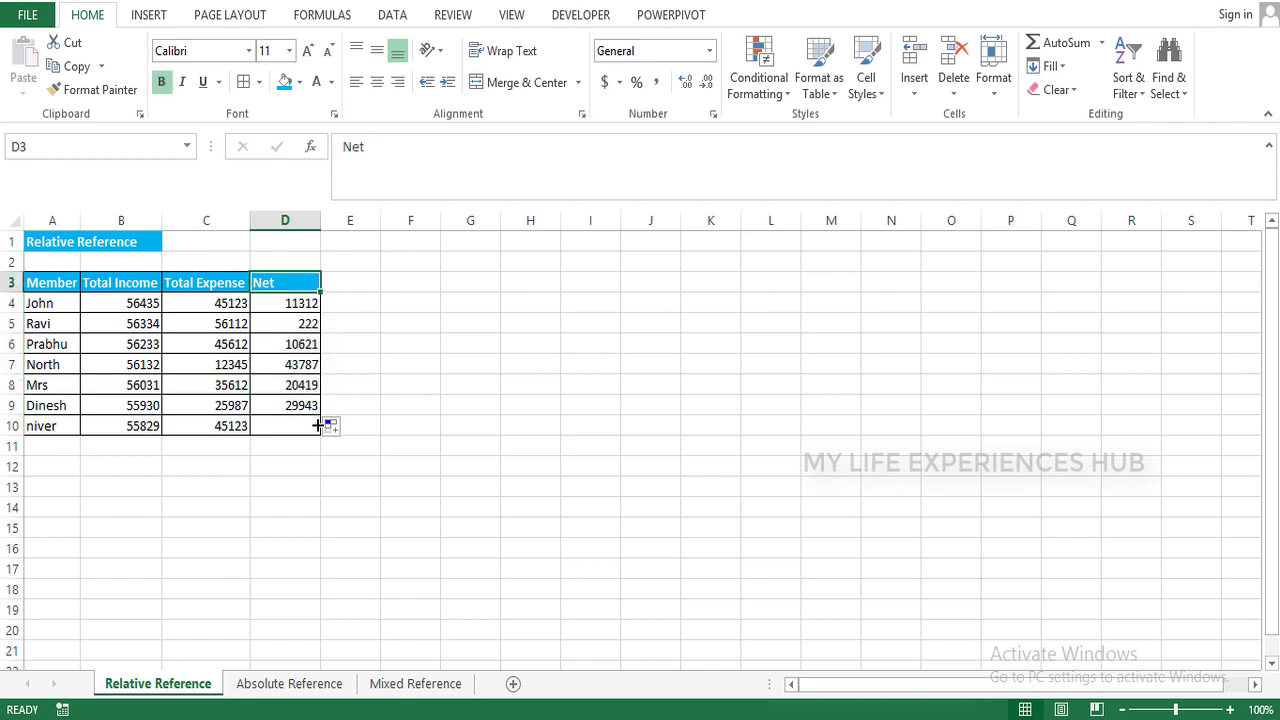
{"action": "key", "text": "Down"}
{"action": "key", "text": "Down"}
{"action": "key", "text": "Down"}
{"action": "key", "text": "Down"}
{"action": "key", "text": "Down"}
{"action": "key", "text": "Up"}
{"action": "key", "text": "Up"}
{"action": "key", "text": "Up"}
{"action": "key", "text": "Up"}
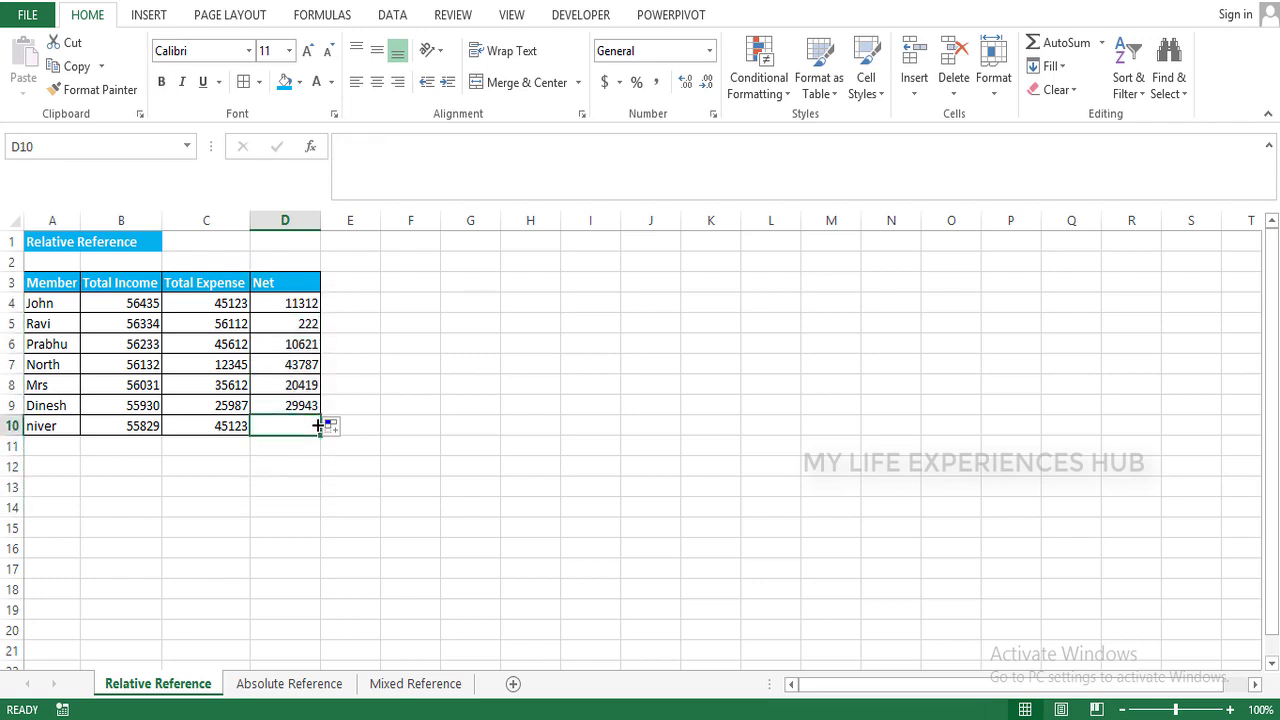
{"action": "key", "text": "Up"}
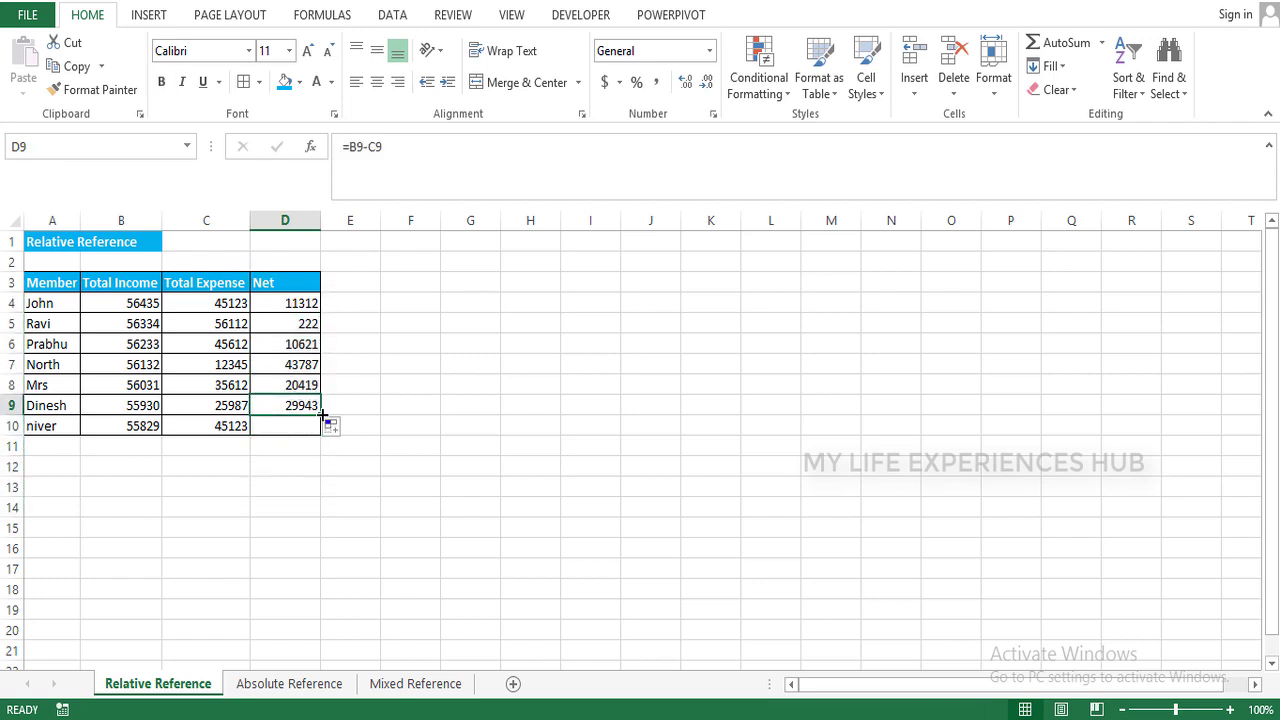
{"action": "left_click_drag", "start_coordinate": [322, 414], "coordinate": [324, 436]}
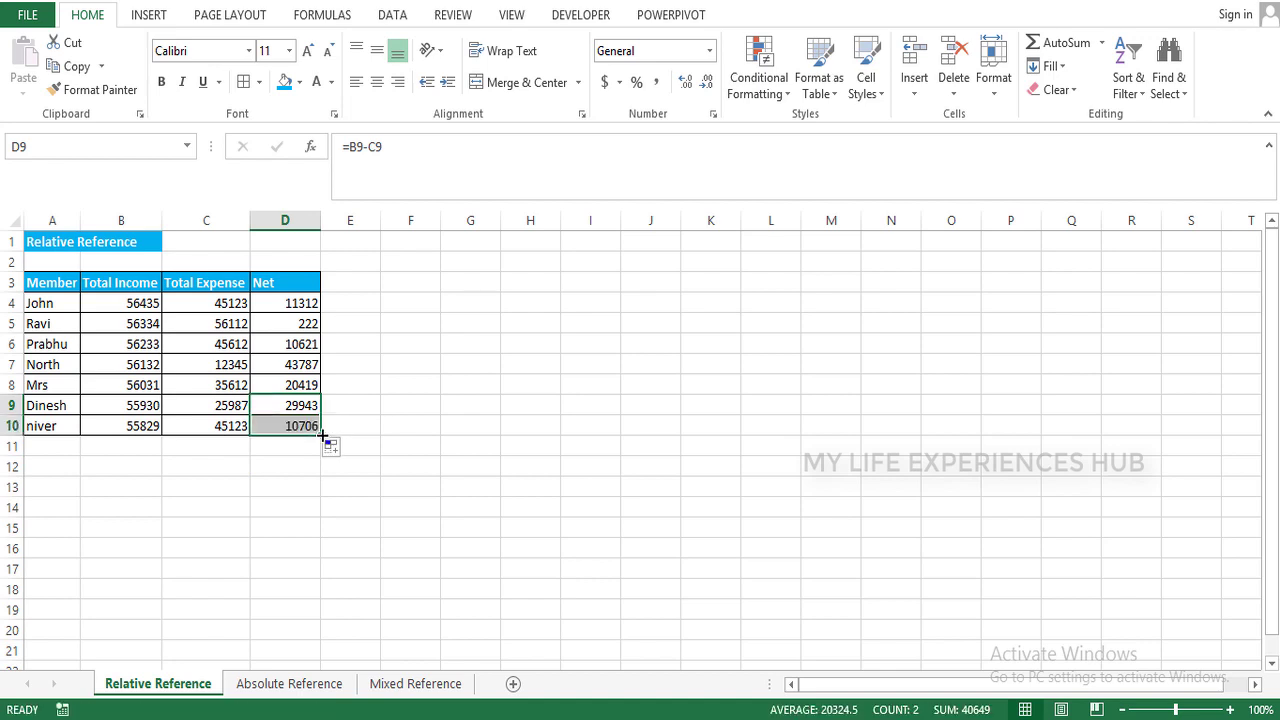
{"action": "key", "text": "Right"}
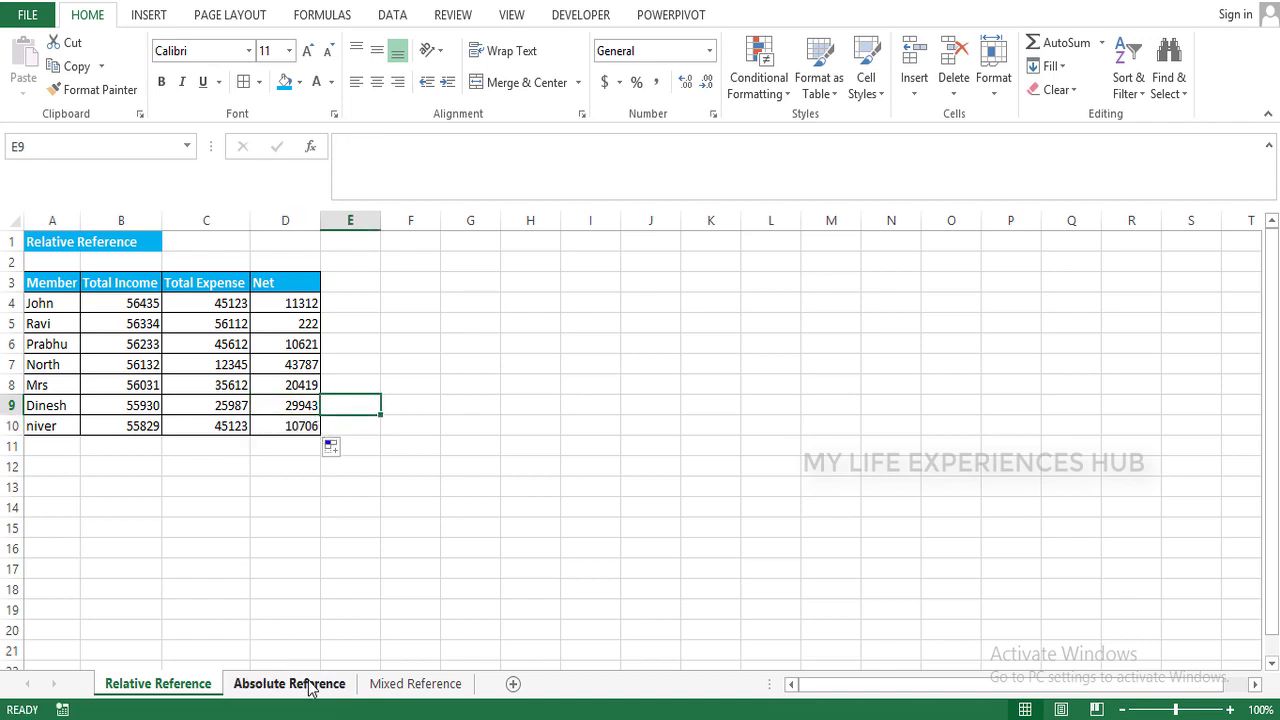
On the Absolute Reference sheet, type the title 'Absolute Reference' in A1
{"action": "left_click", "coordinate": [305, 684]}
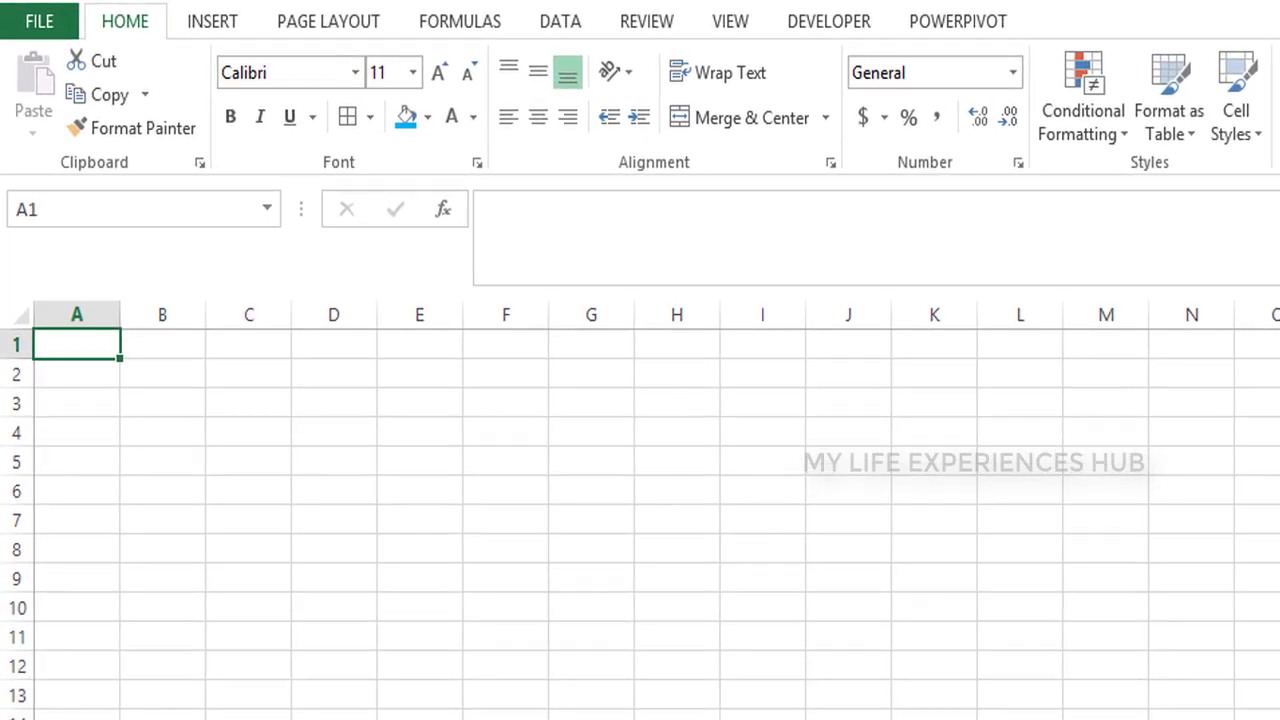
{"action": "left_click", "coordinate": [76, 373]}
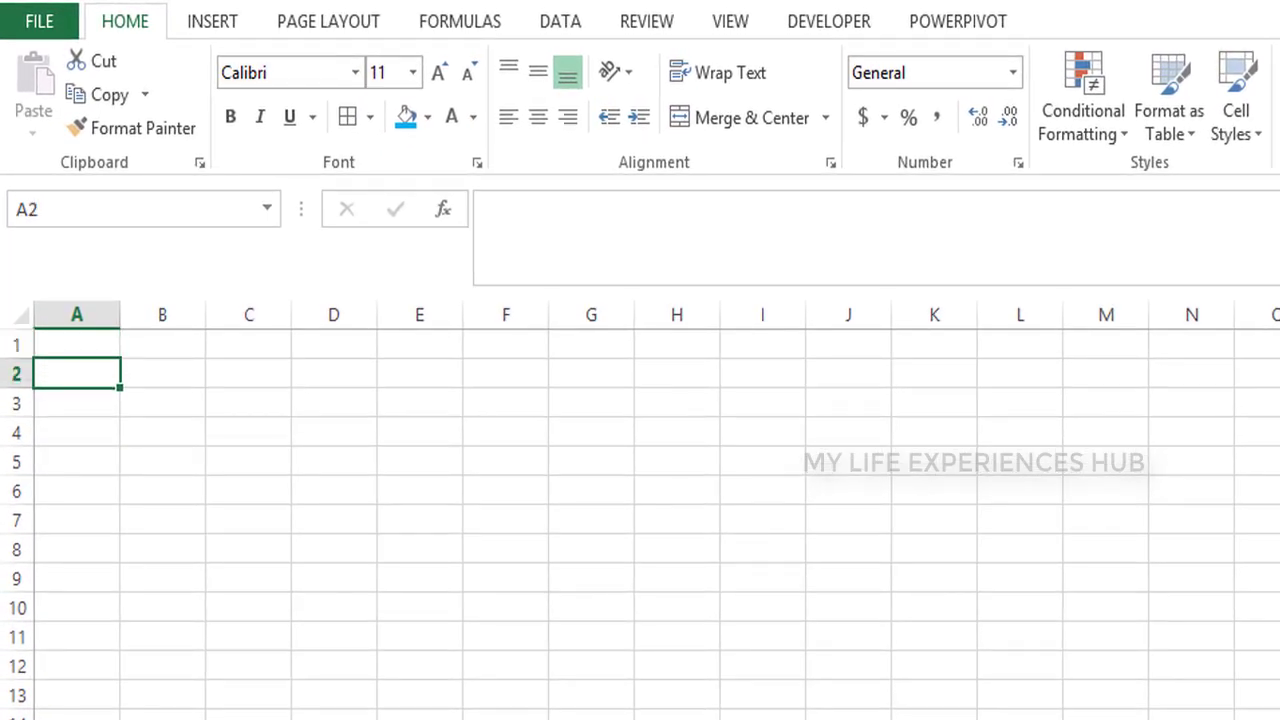
{"action": "left_click", "coordinate": [76, 344]}
{"action": "type", "text": "A"}
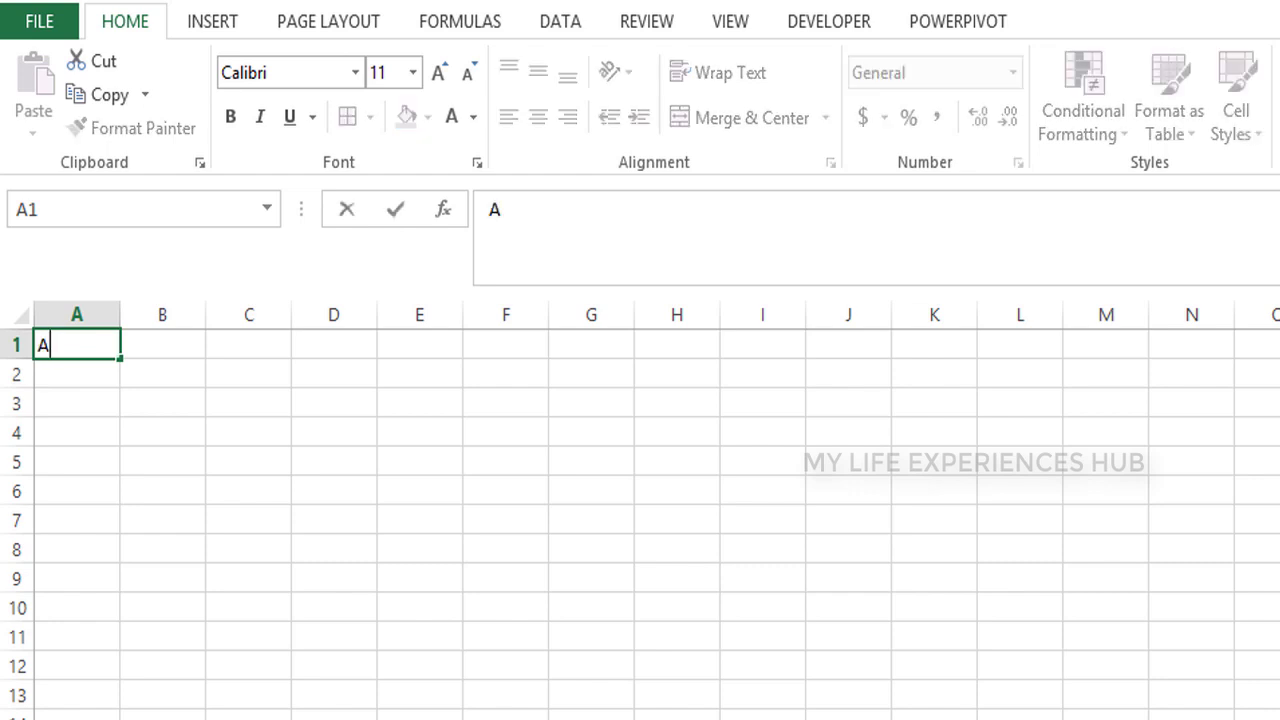
{"action": "type", "text": "bsolut"}
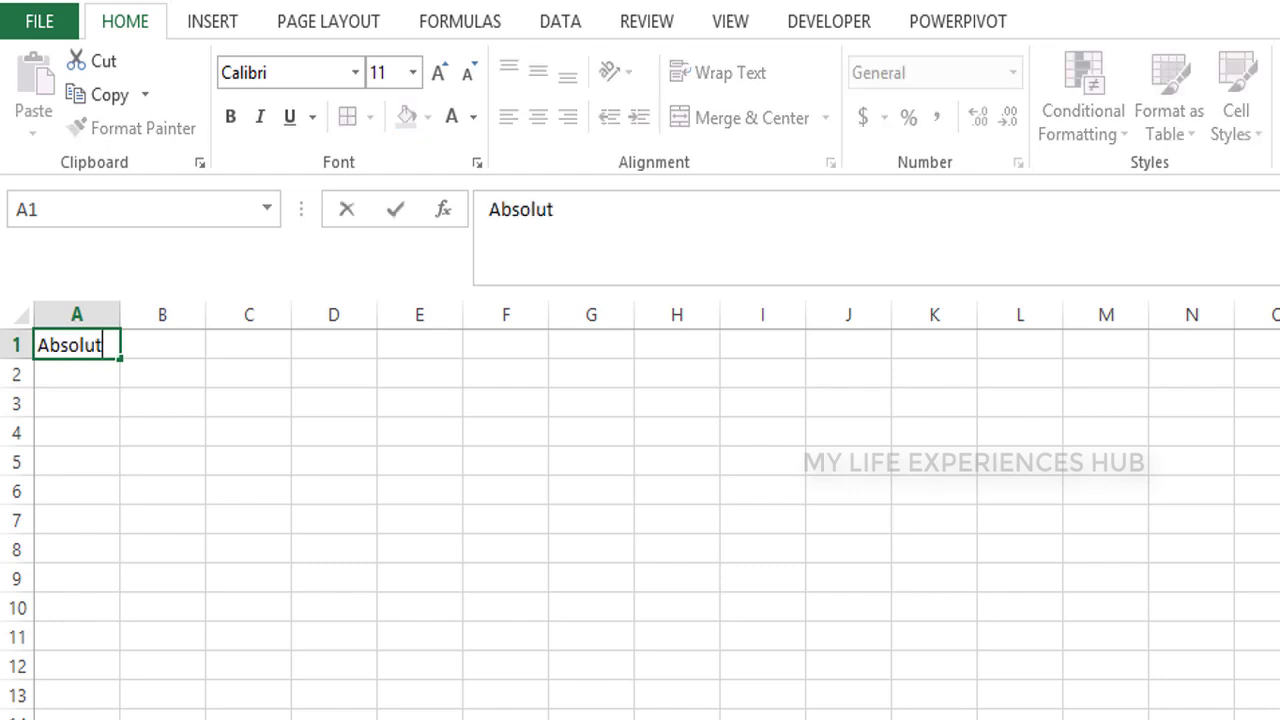
{"action": "type", "text": "e Refere"}
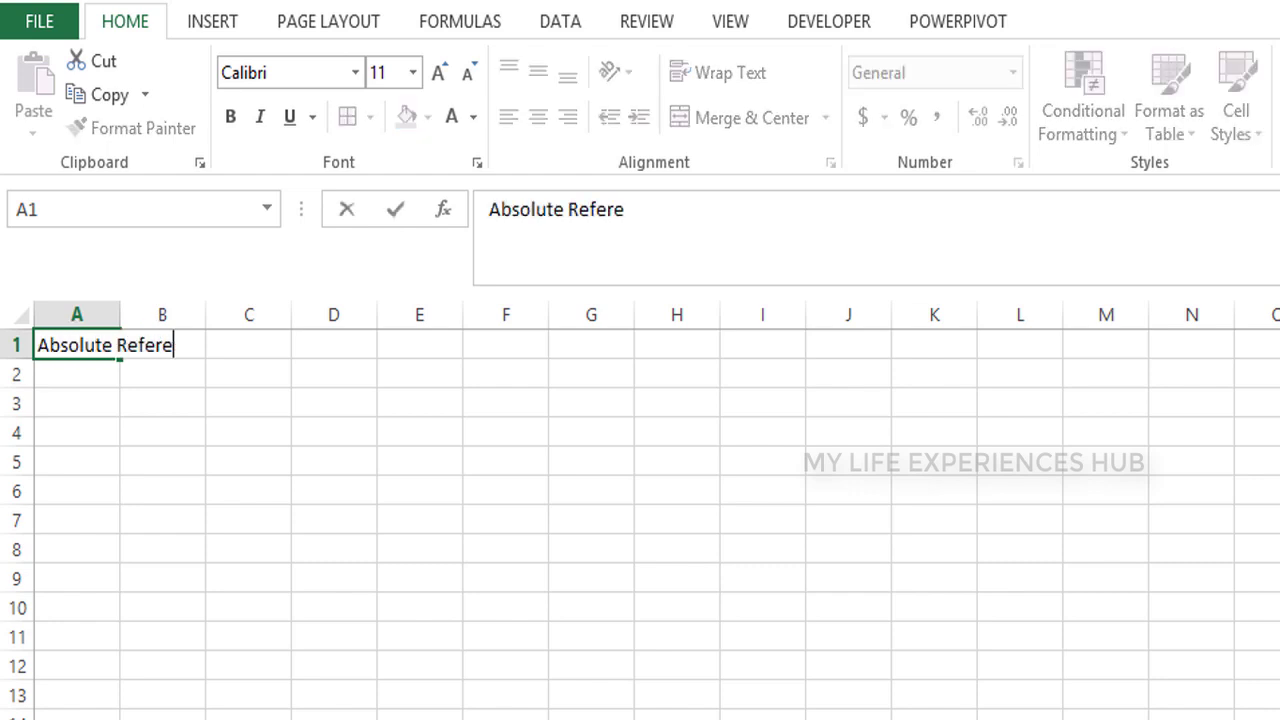
{"action": "type", "text": "nce"}
{"action": "key", "text": "Return"}
Merge and centre the title across A1:B1
{"action": "key", "text": "Up"}
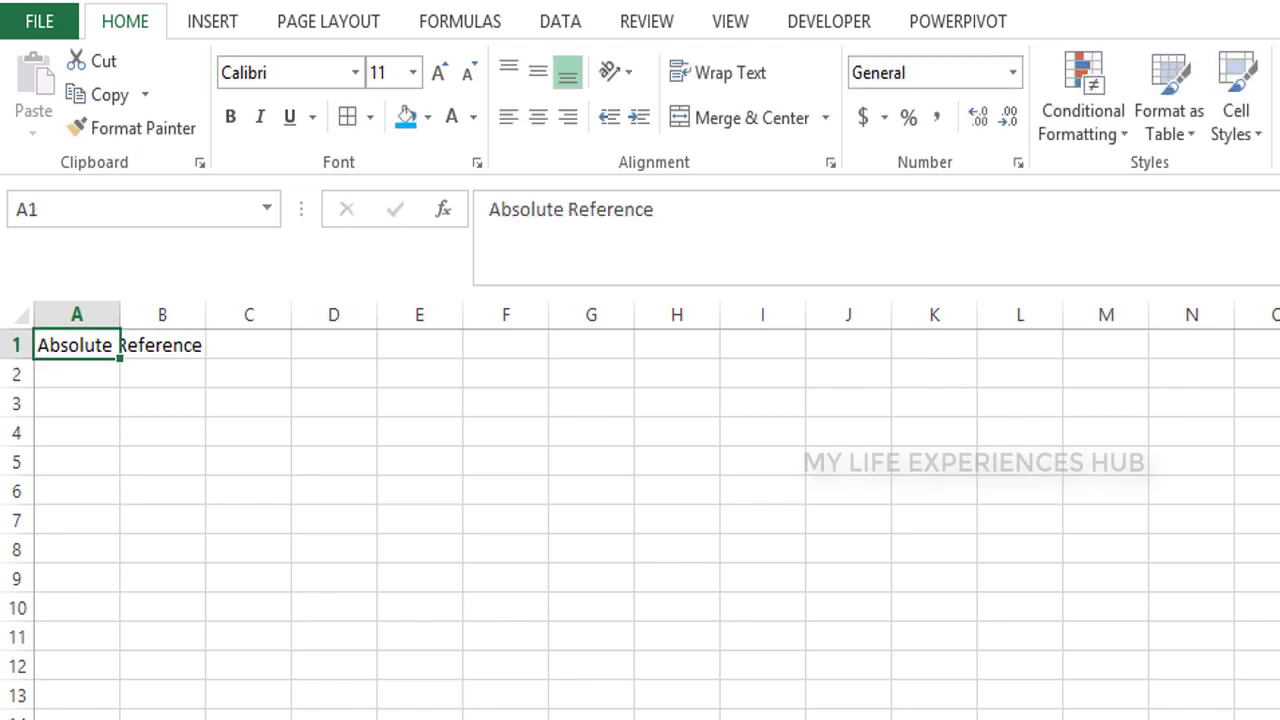
{"action": "key", "text": "shift+Right"}
{"action": "key", "text": "alt"}
{"action": "key", "text": "h"}
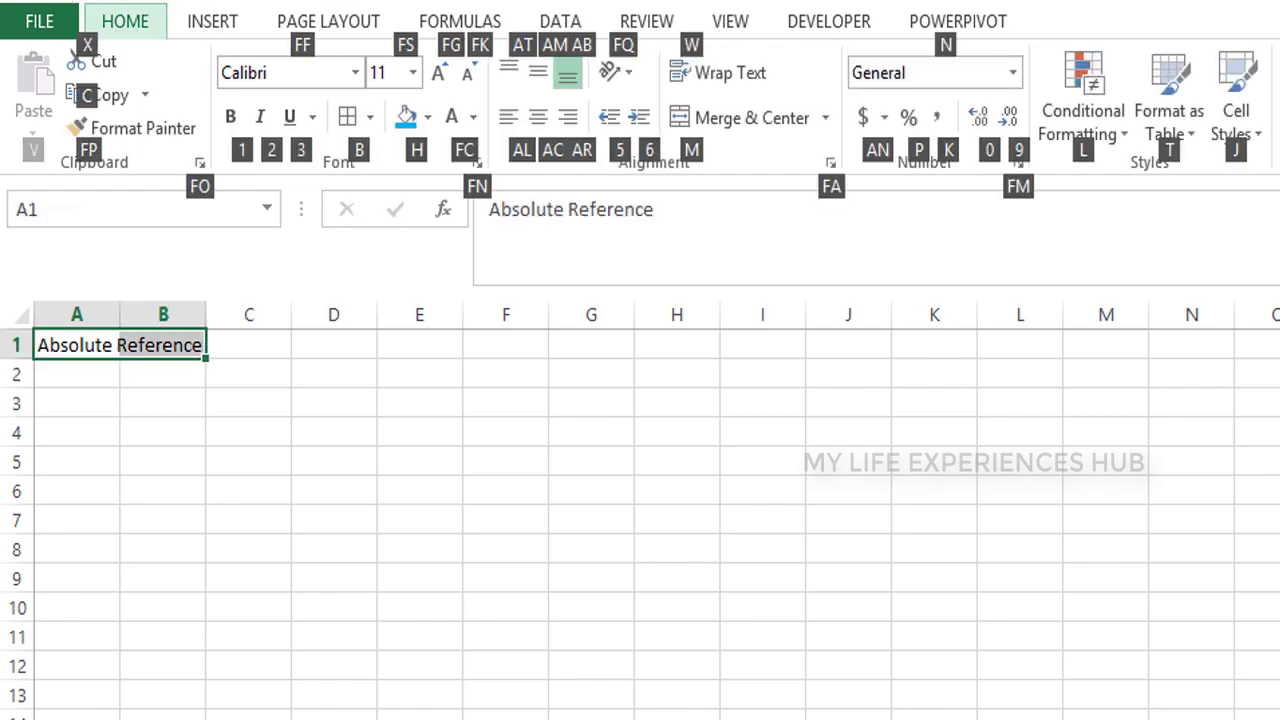
{"action": "key", "text": "m"}
{"action": "key", "text": "c"}
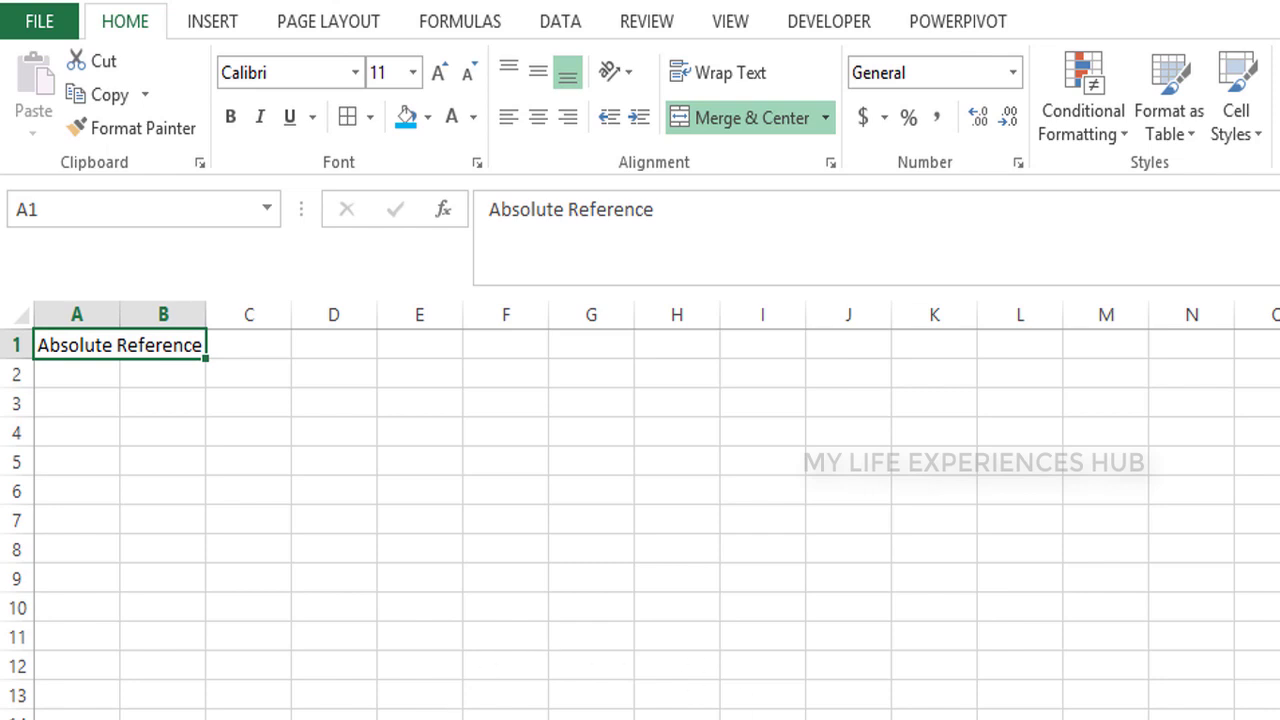
Give the title a light-blue fill with bold white text
{"action": "left_click", "coordinate": [406, 118]}
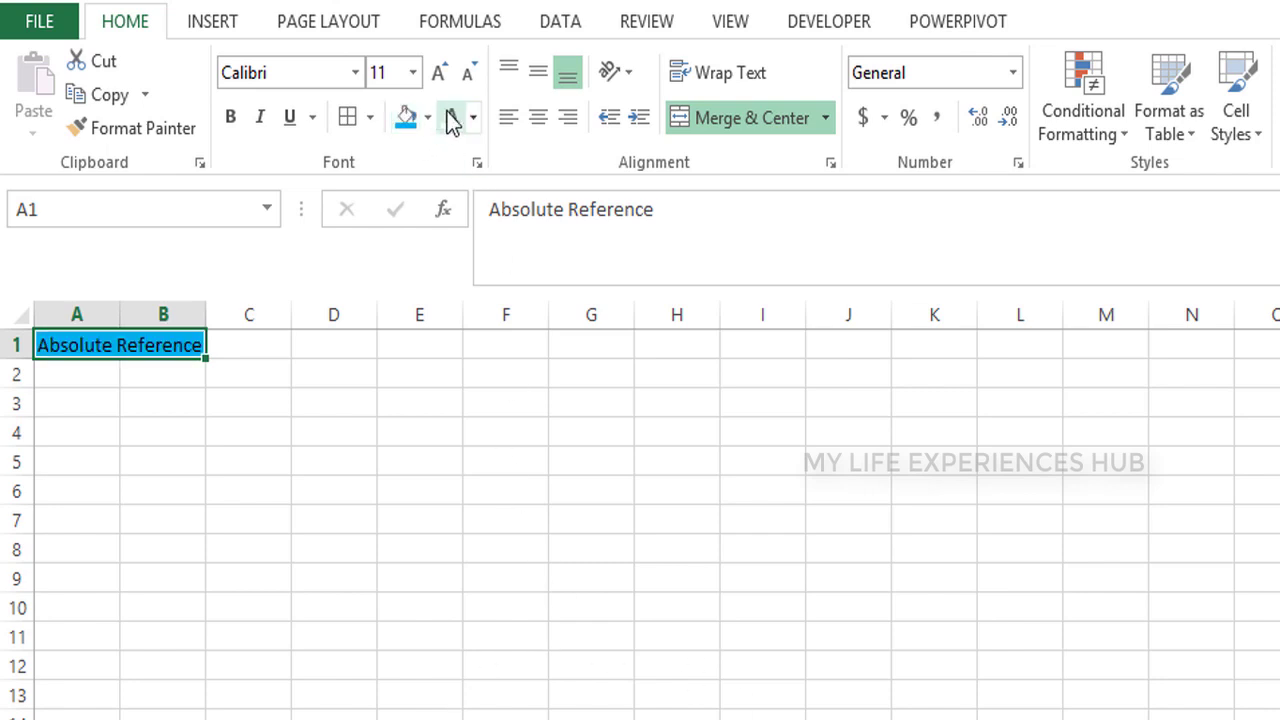
{"action": "left_click", "coordinate": [452, 118]}
{"action": "key", "text": "ctrl+b"}
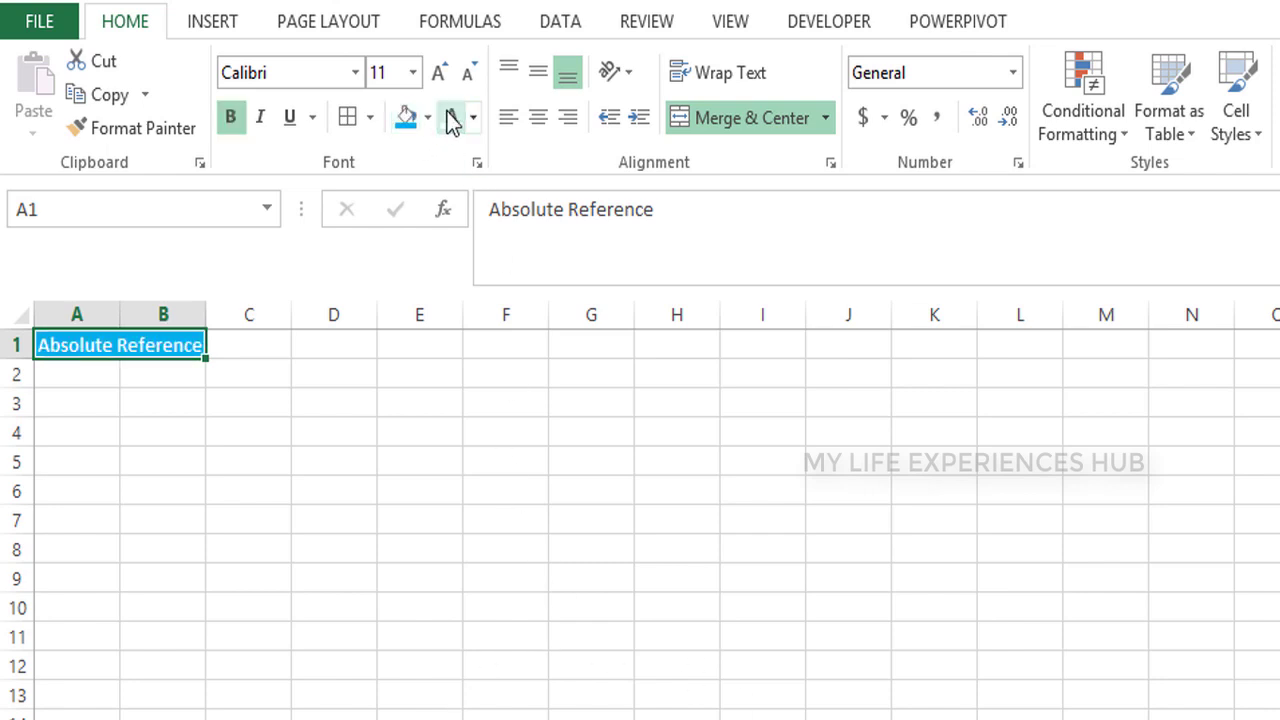
{"action": "key", "text": "Down"}
{"action": "key", "text": "Down"}
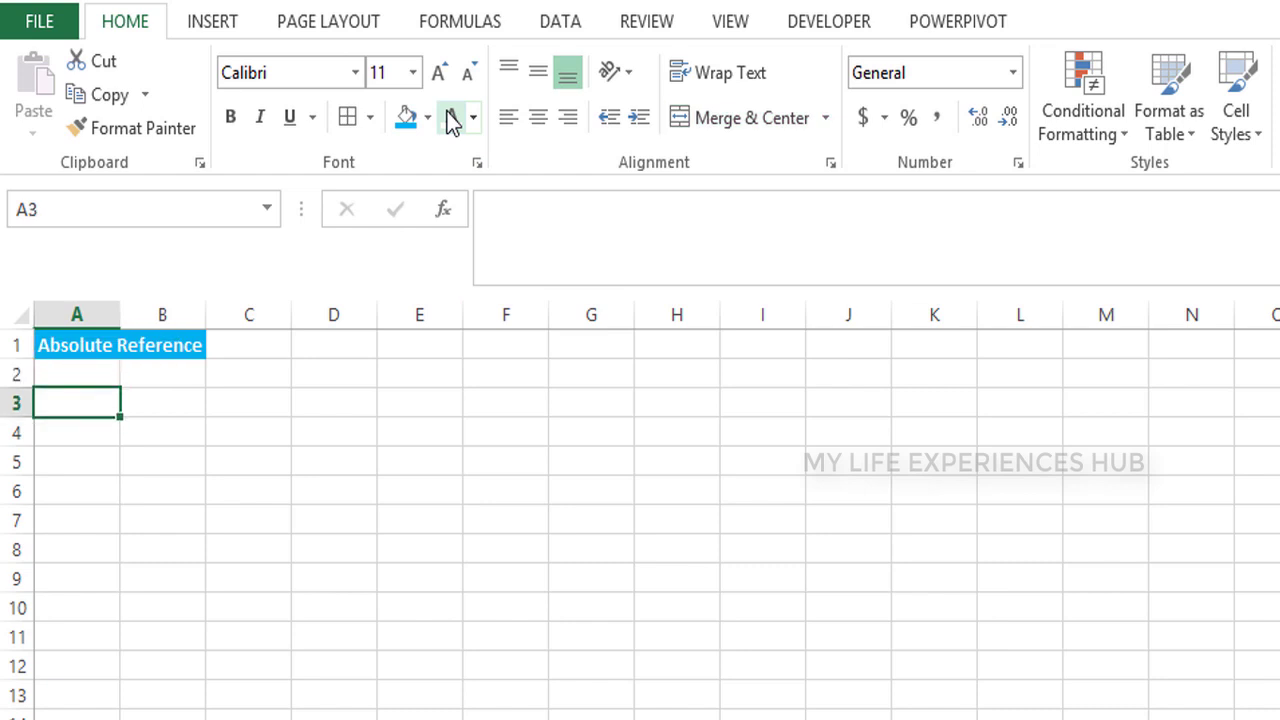
Enter the Students and Grade headers in A3 and B3
{"action": "type", "text": "Student"}
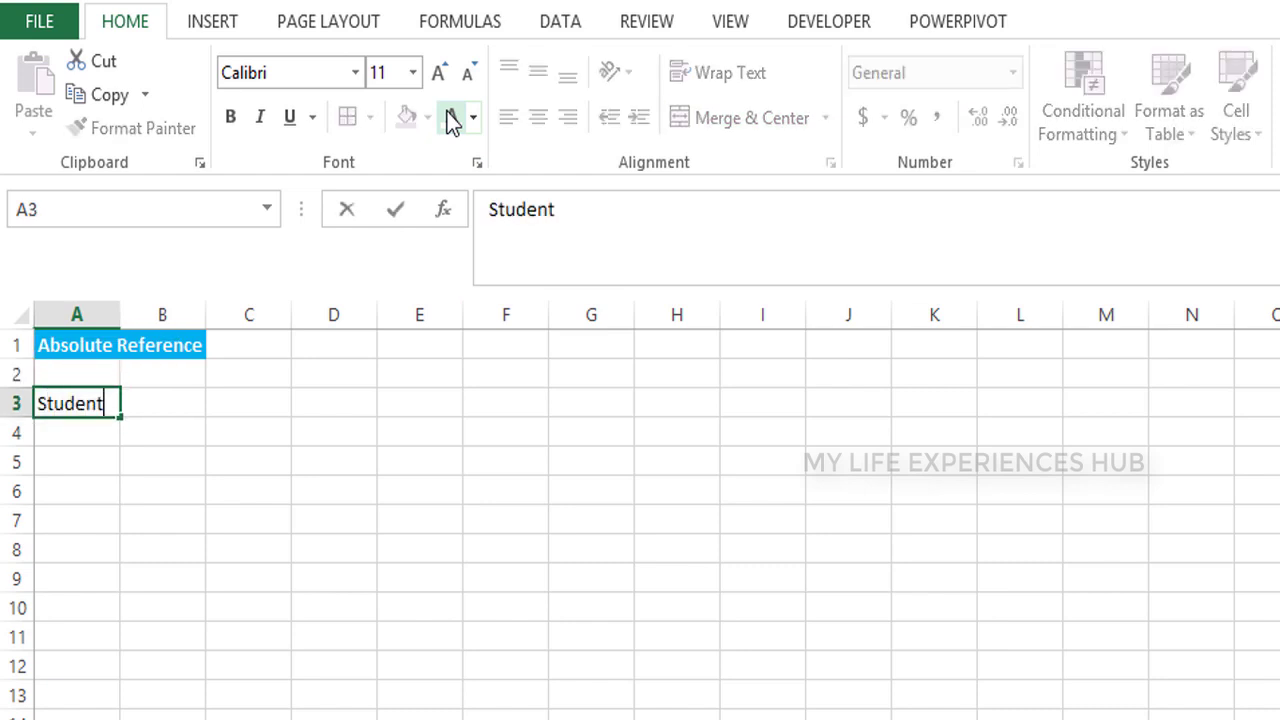
{"action": "type", "text": "s"}
{"action": "key", "text": "Tab"}
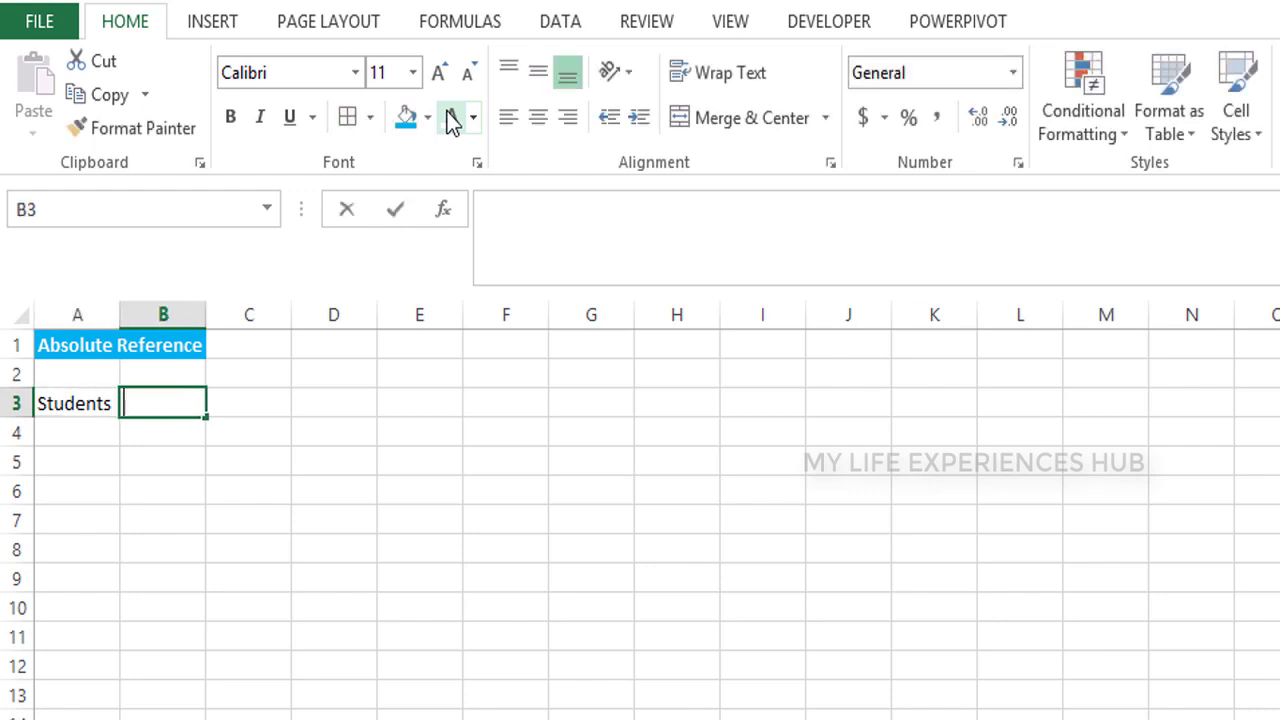
{"action": "type", "text": "Gra"}
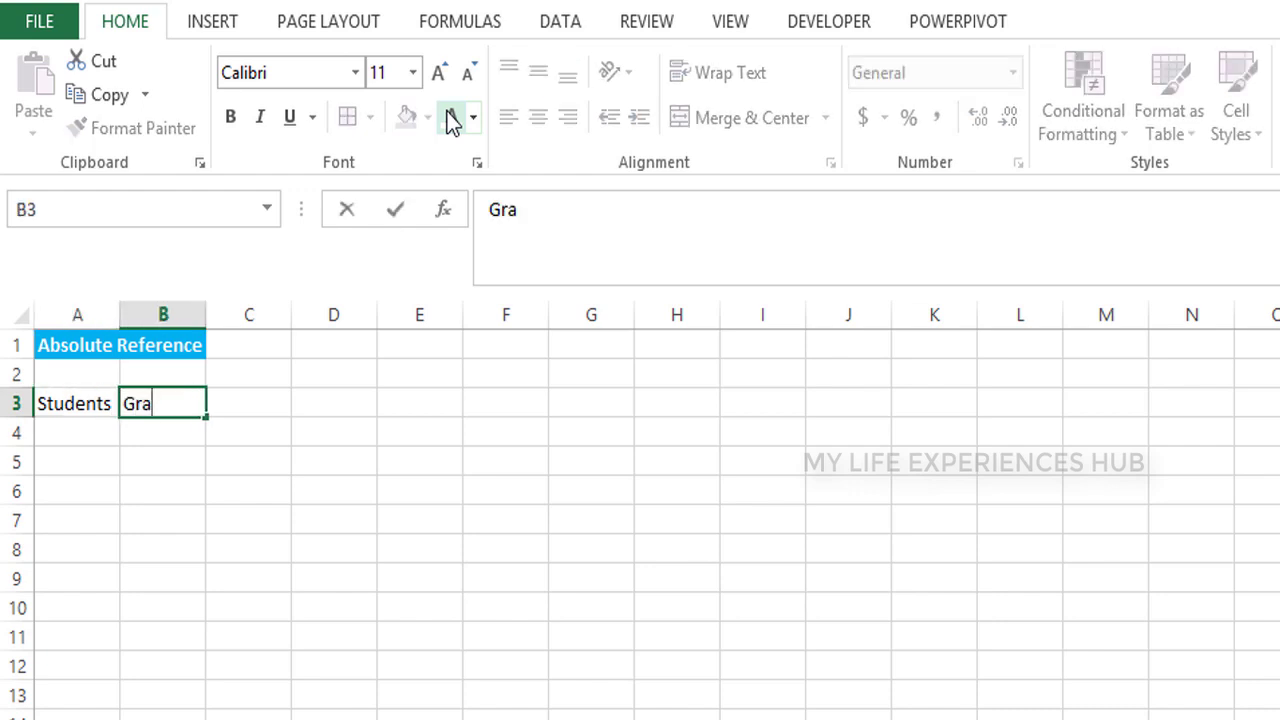
{"action": "type", "text": "de"}
{"action": "key", "text": "Tab"}
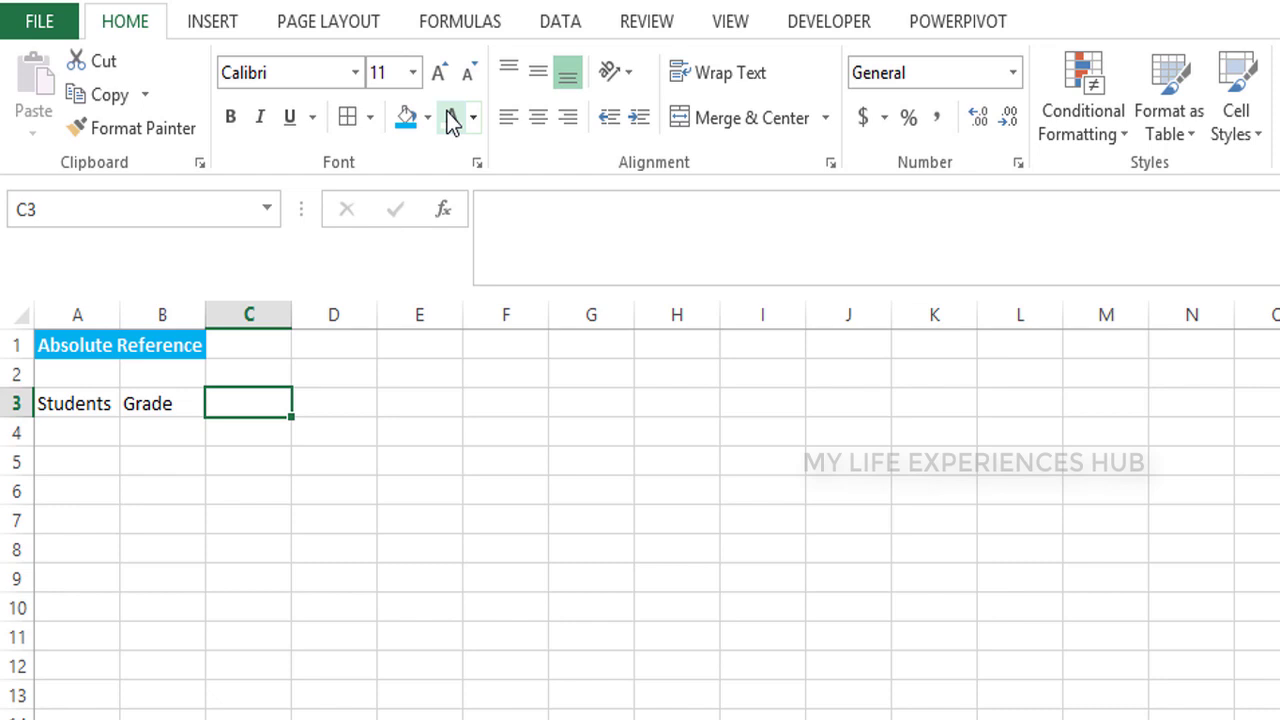
{"action": "key", "text": "Down"}
{"action": "key", "text": "Left"}
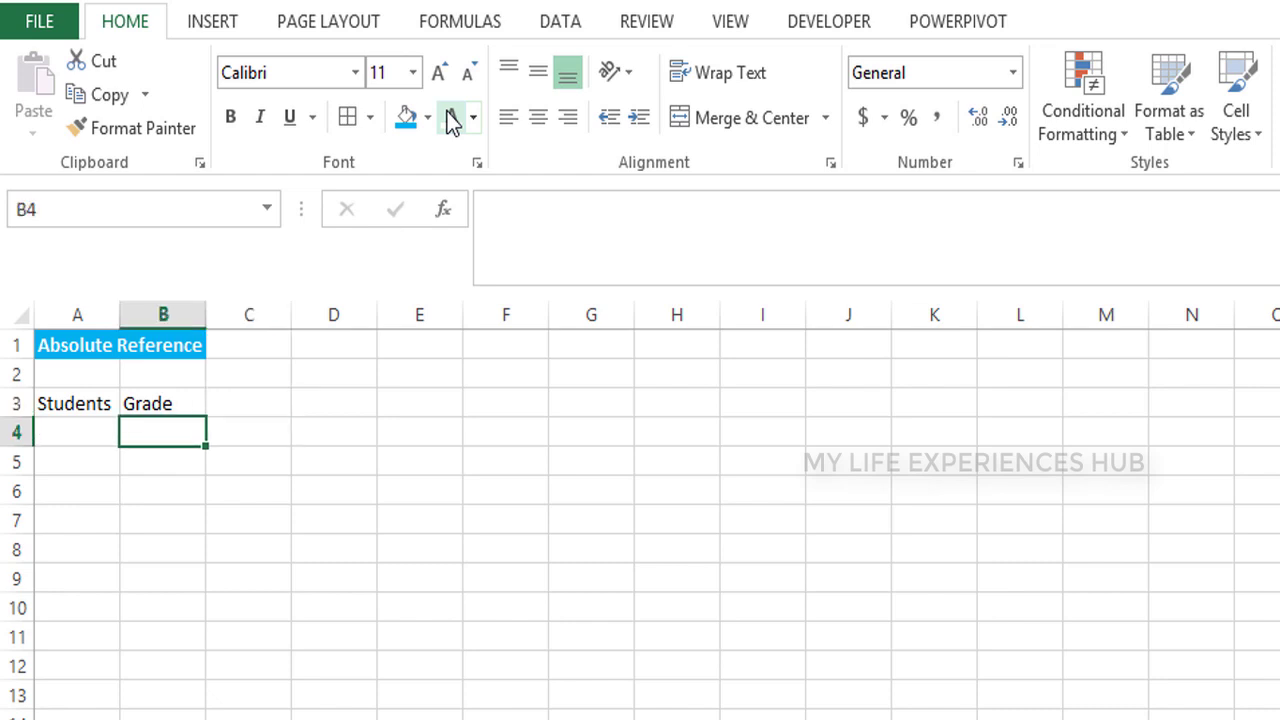
Add a Max Grade label in A4 with the value 100 in B4
{"action": "type", "text": "d"}
{"action": "key", "text": "Left"}
{"action": "key", "text": "Right"}
{"action": "key", "text": "Left"}
{"action": "key", "text": "F2"}
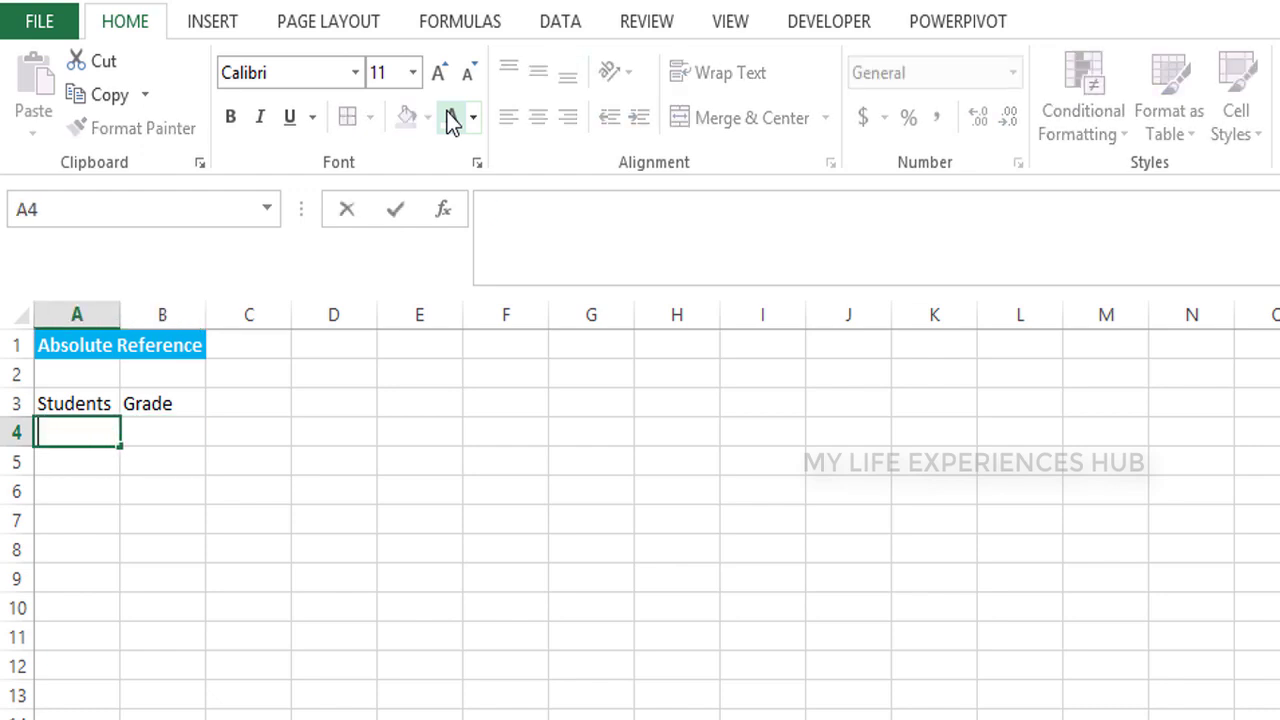
{"action": "type", "text": "Max"}
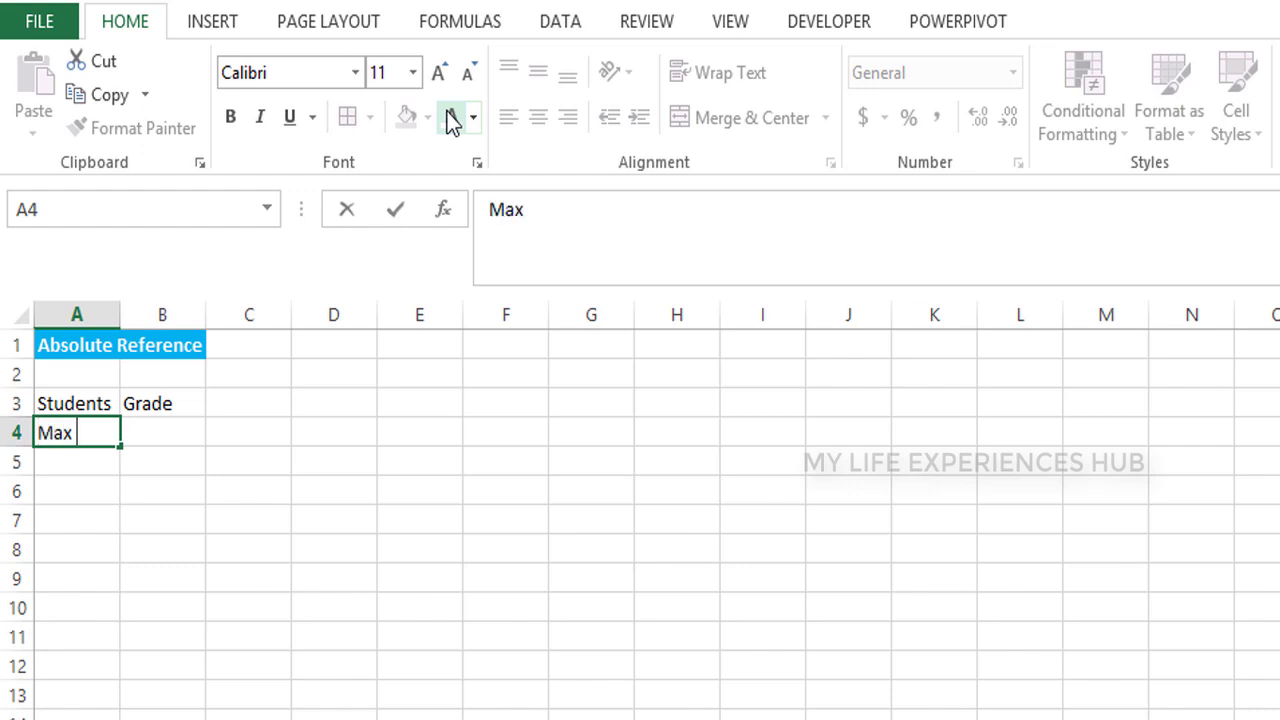
{"action": "type", "text": "Grae"}
{"action": "key", "text": "BackSpace"}
{"action": "type", "text": "d"}
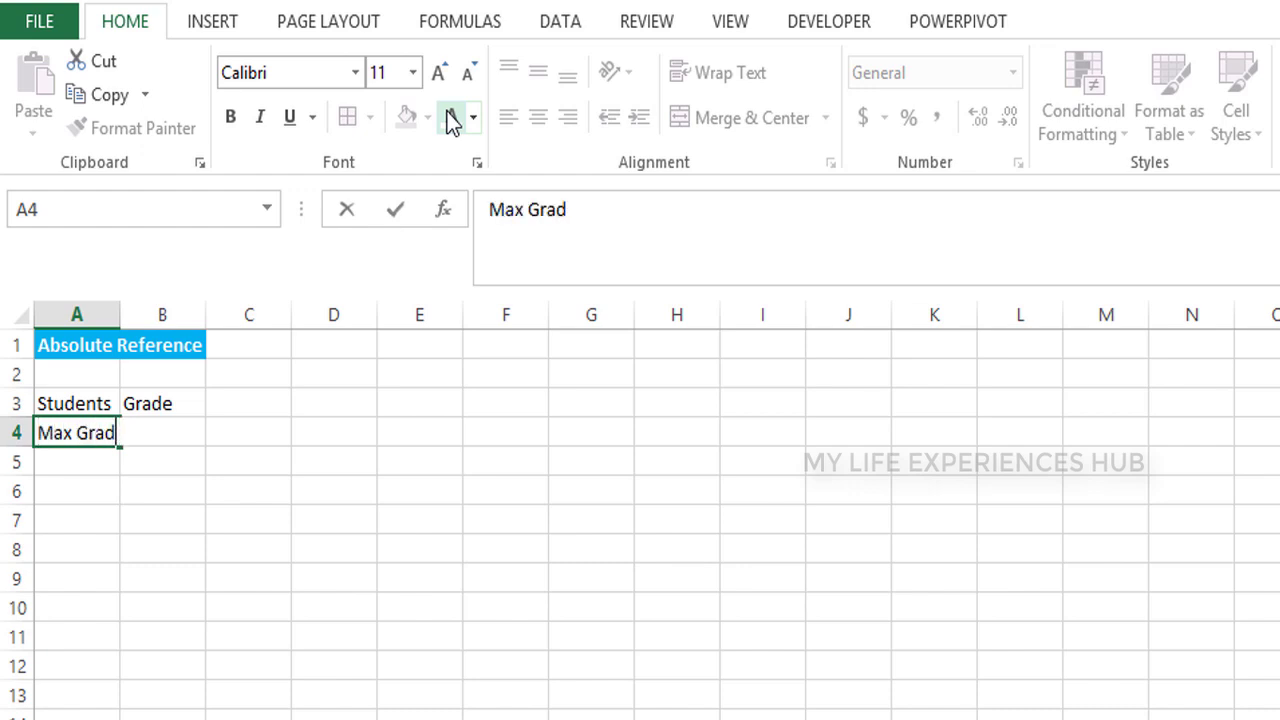
{"action": "type", "text": "e"}
{"action": "key", "text": "Tab"}
{"action": "type", "text": "1"}
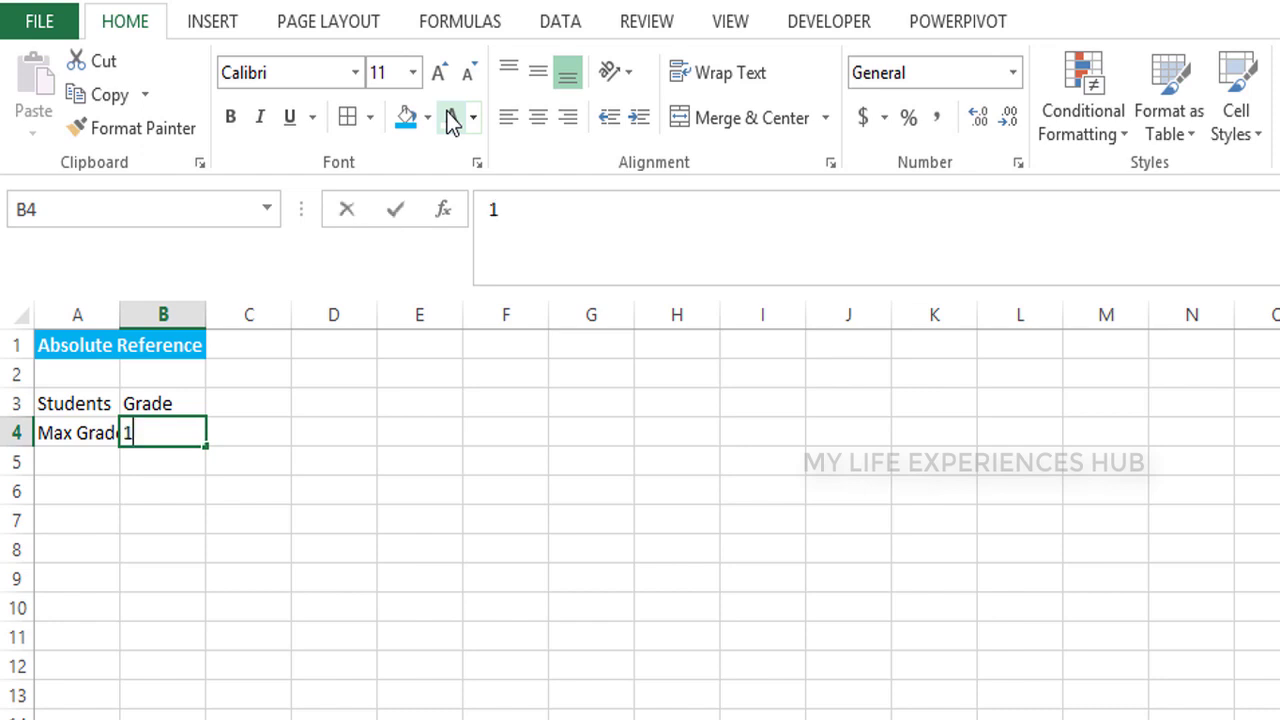
{"action": "type", "text": "00"}
{"action": "key", "text": "Tab"}
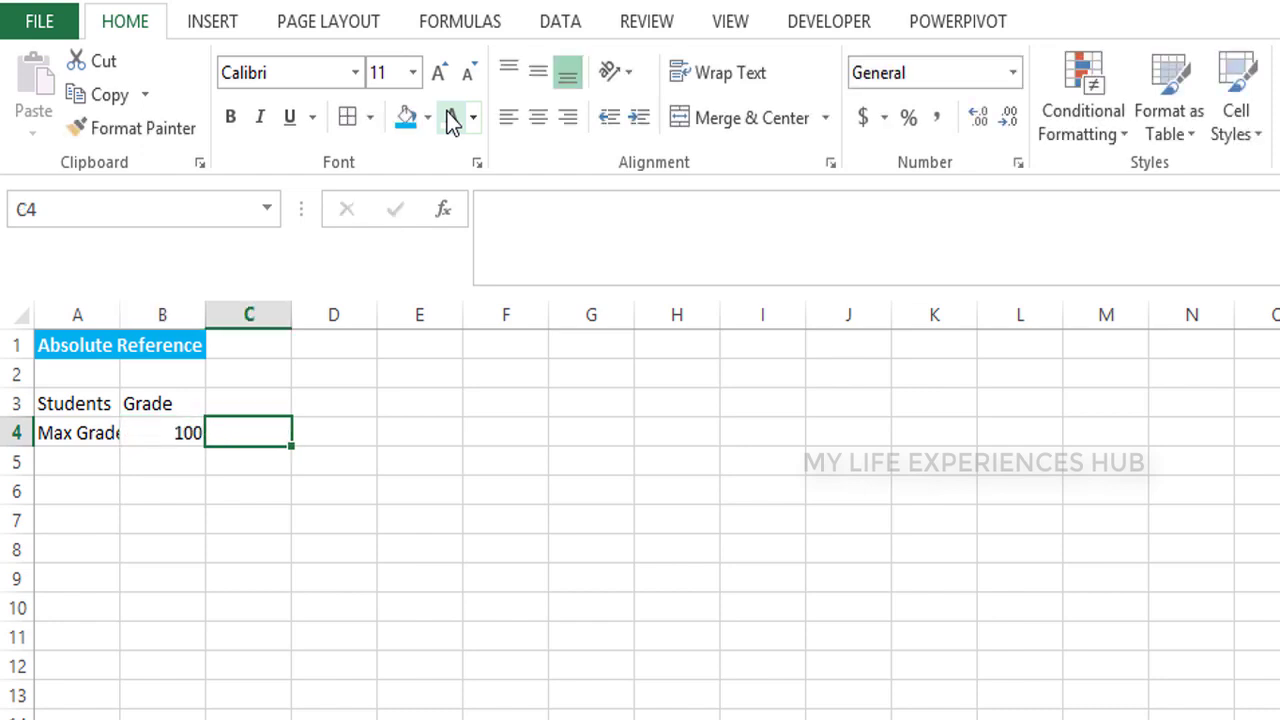
Add the % header in C3 and select the header row A3:C3
{"action": "key", "text": "Up"}
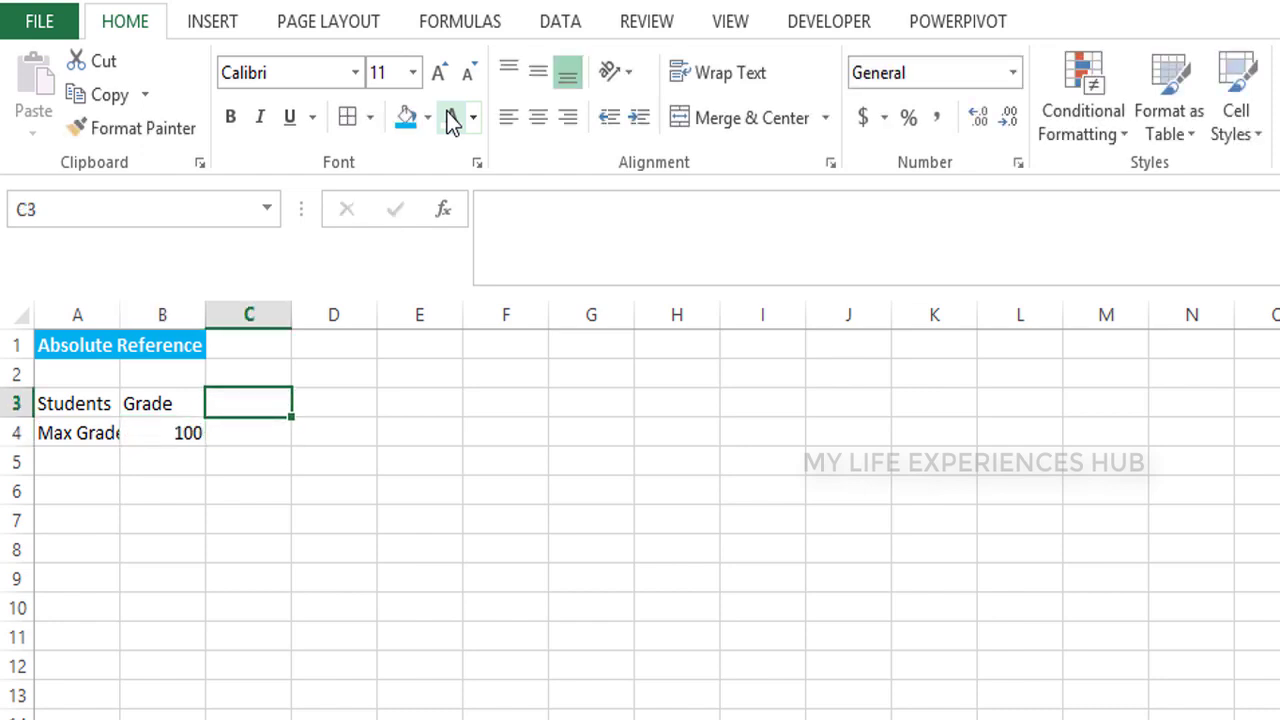
{"action": "type", "text": "%"}
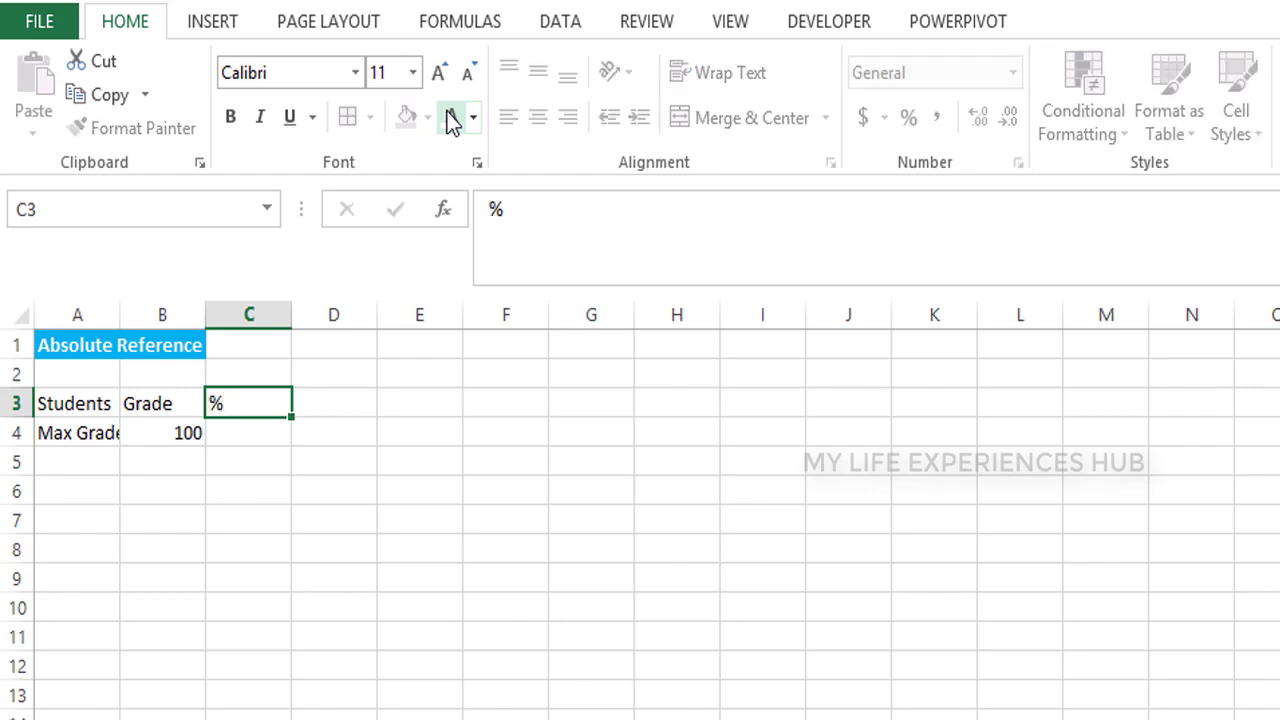
{"action": "key", "text": "Return"}
{"action": "key", "text": "Up"}
{"action": "key", "text": "Left"}
{"action": "key", "text": "Left"}
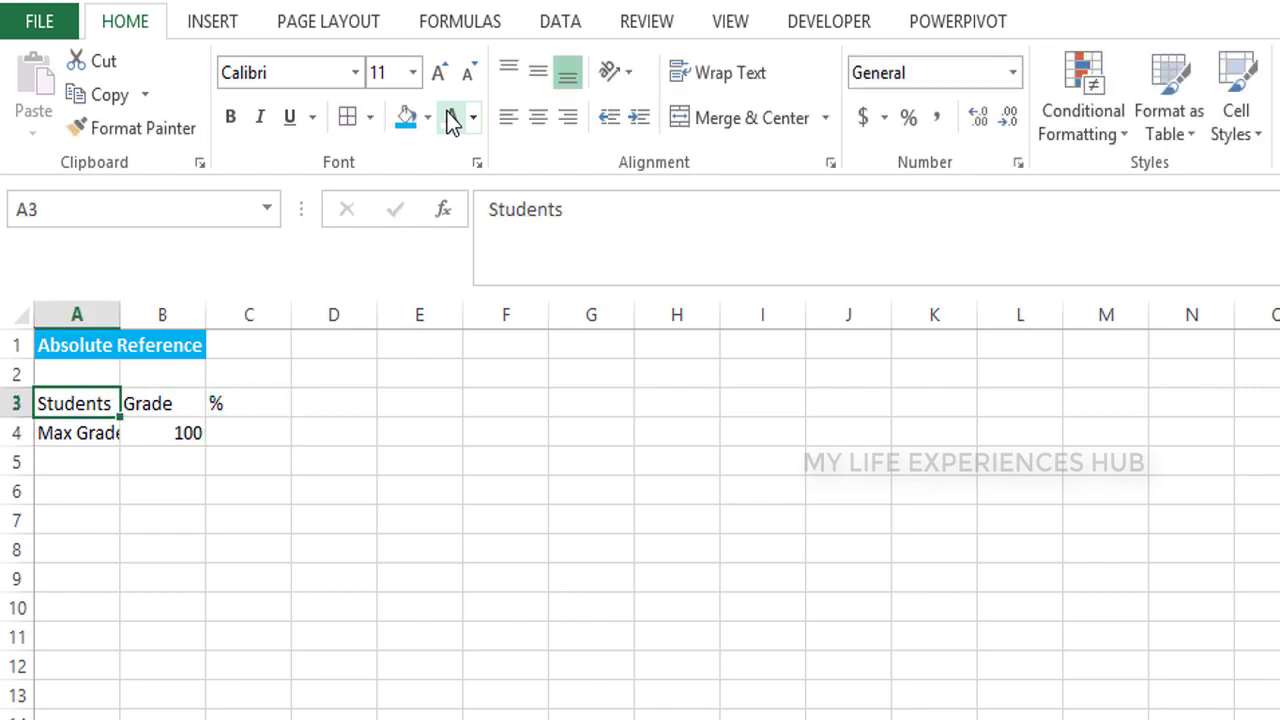
{"action": "key", "text": "shift+Right"}
{"action": "key", "text": "shift+Right"}
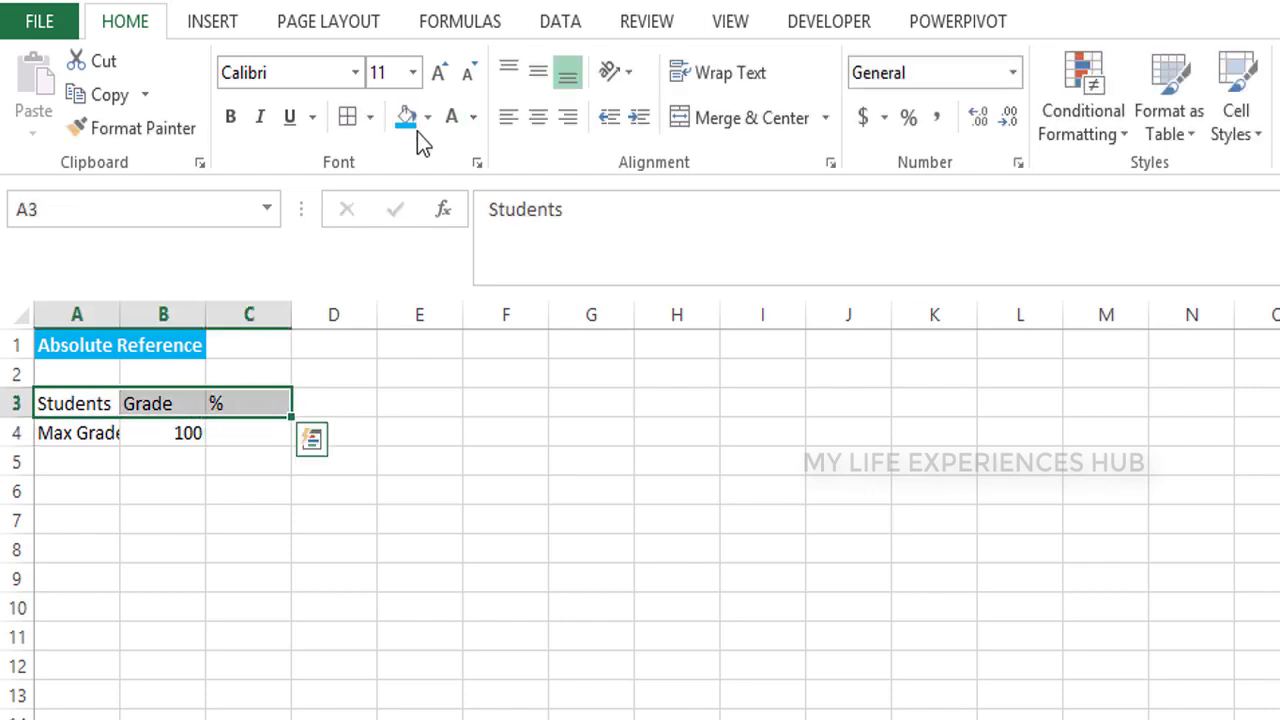
Give the header cells A3:C3 a blue fill with bold white text
{"action": "left_click", "coordinate": [407, 120]}
{"action": "left_click", "coordinate": [451, 120]}
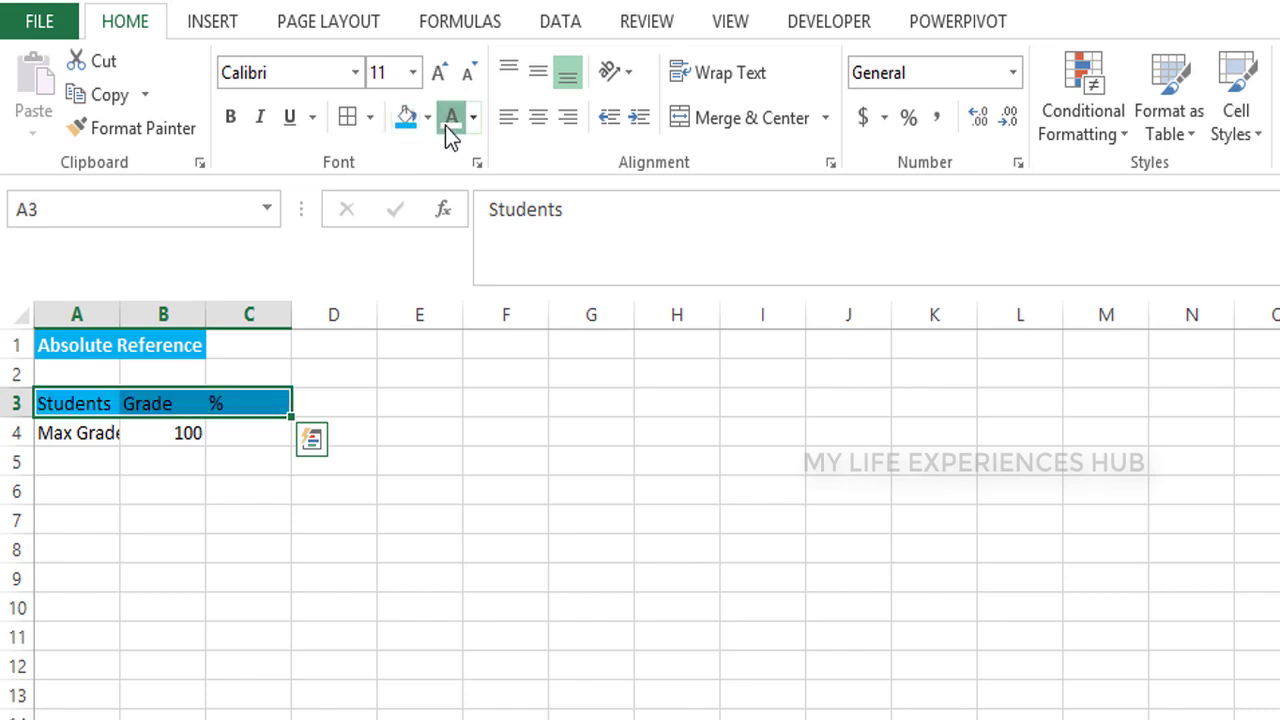
{"action": "key", "text": "ctrl+b"}
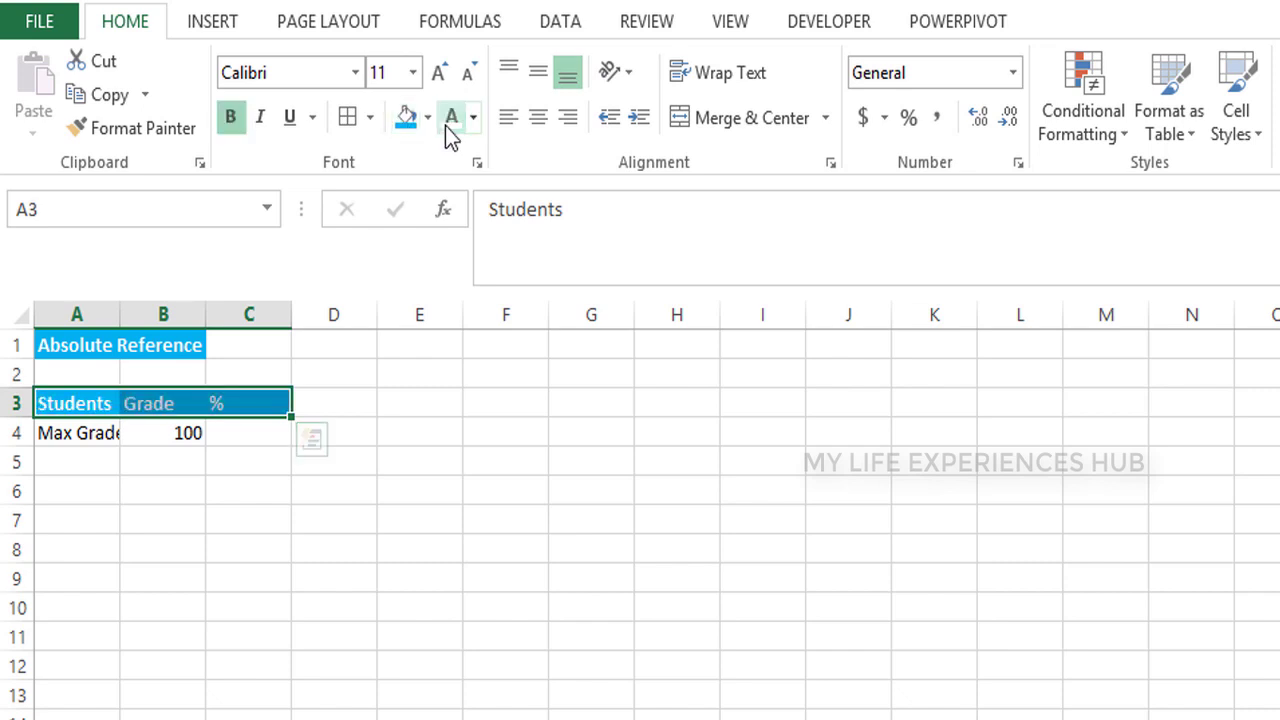
Border A3:C4 and widen columns A and C so Max Grade fits
{"action": "key", "text": "shift+Down"}
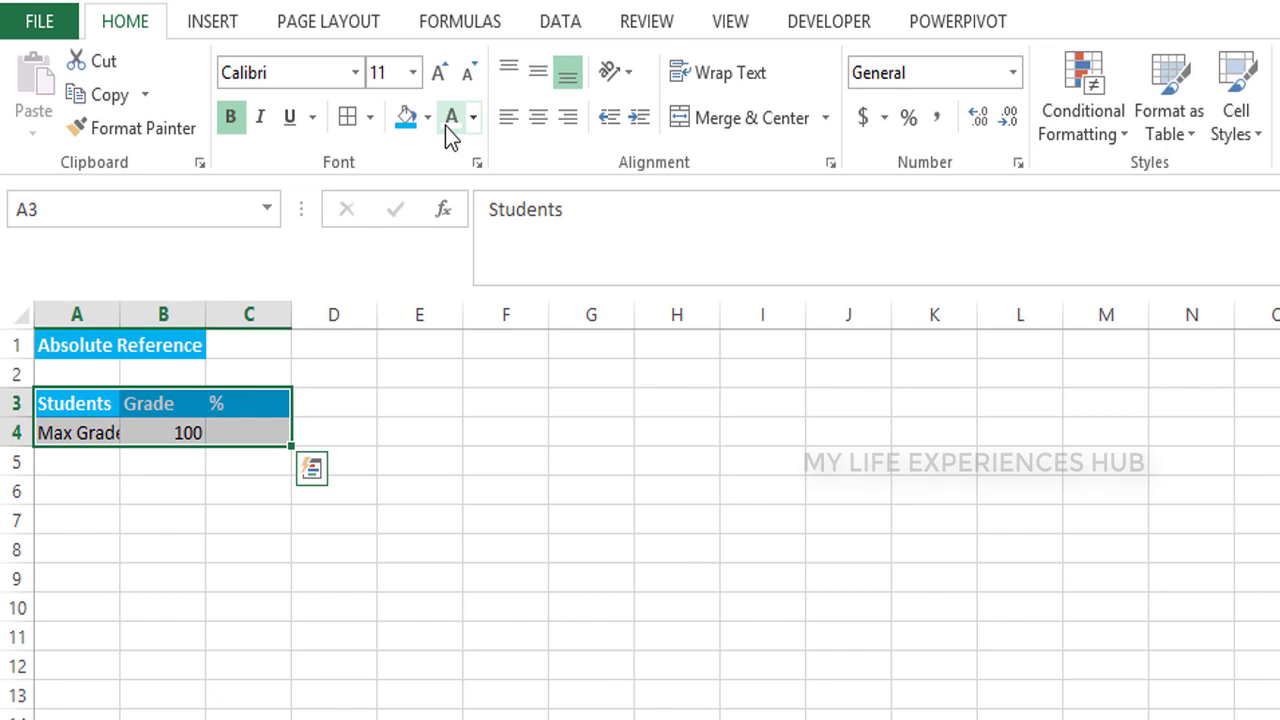
{"action": "key", "text": "alt"}
{"action": "key", "text": "alt"}
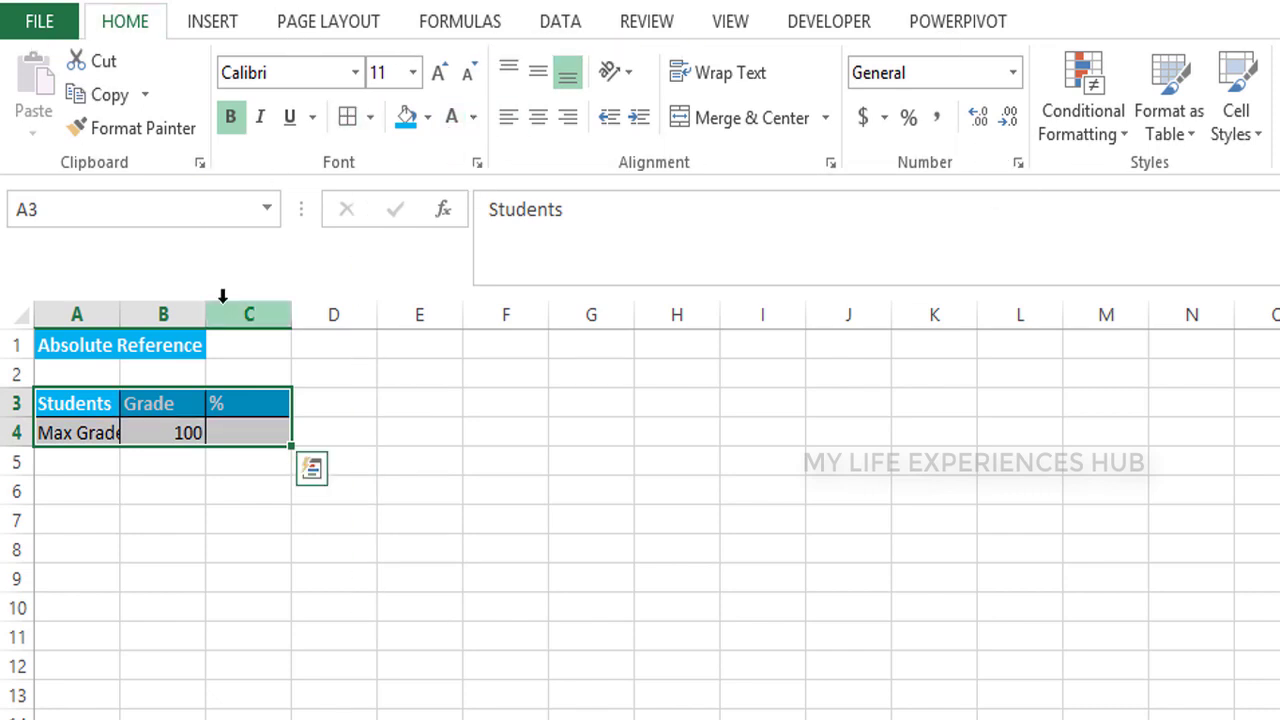
{"action": "mouse_move", "coordinate": [287, 311]}
{"action": "left_mouse_down"}
{"action": "mouse_move", "coordinate": [230, 311]}
{"action": "mouse_move", "coordinate": [313, 347]}
{"action": "left_mouse_up"}
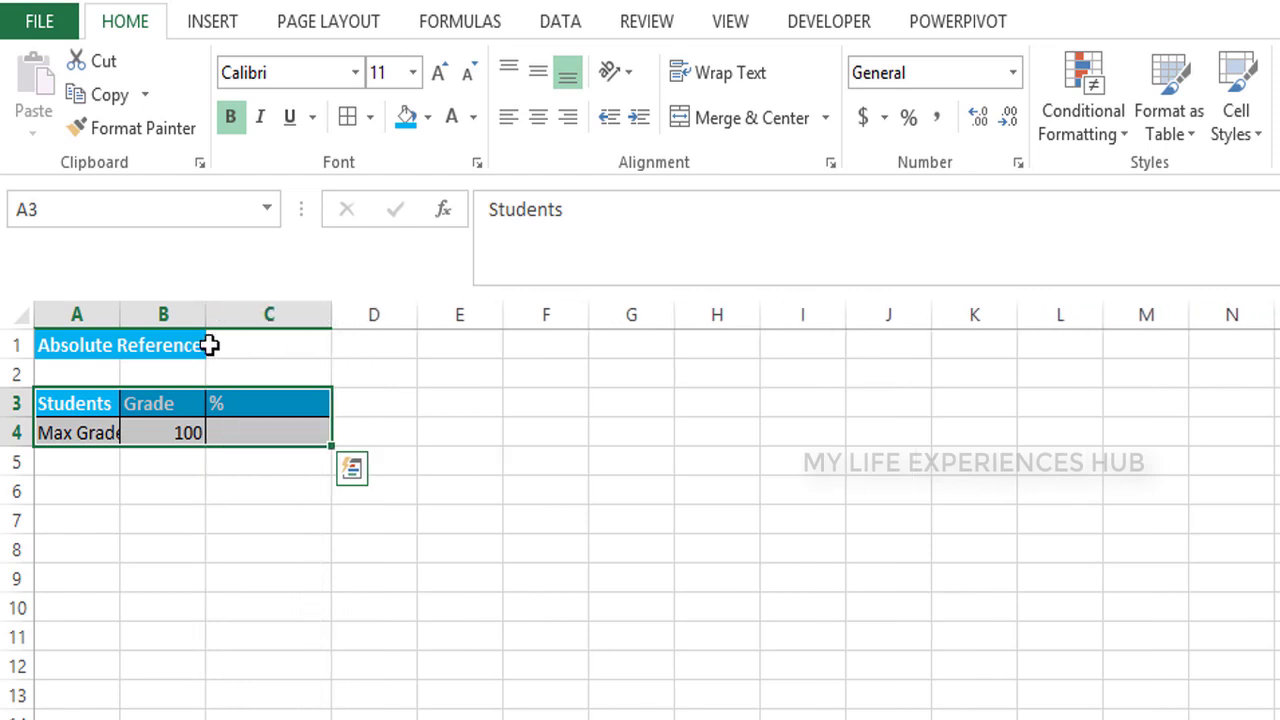
{"action": "left_click_drag", "start_coordinate": [120, 320], "coordinate": [189, 331]}
{"action": "key", "text": "Down"}
{"action": "key", "text": "Down"}
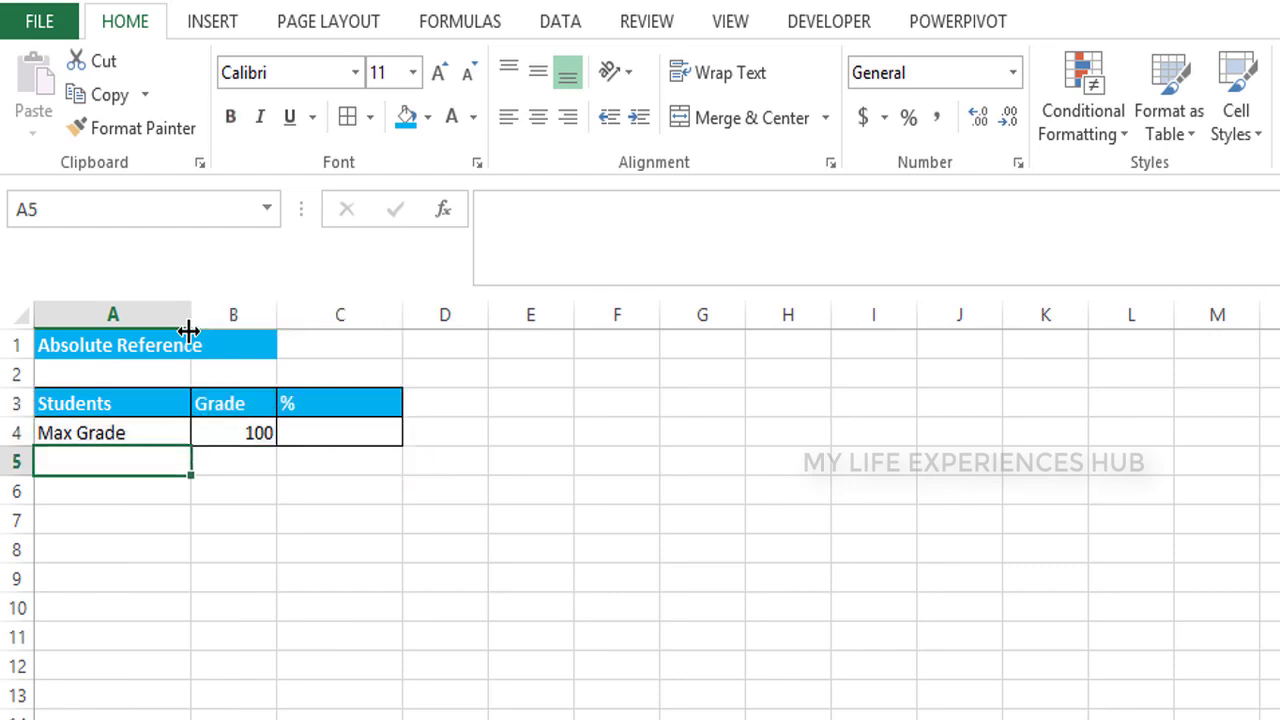
Enter six student names down A5:A10
{"action": "type", "text": "J"}
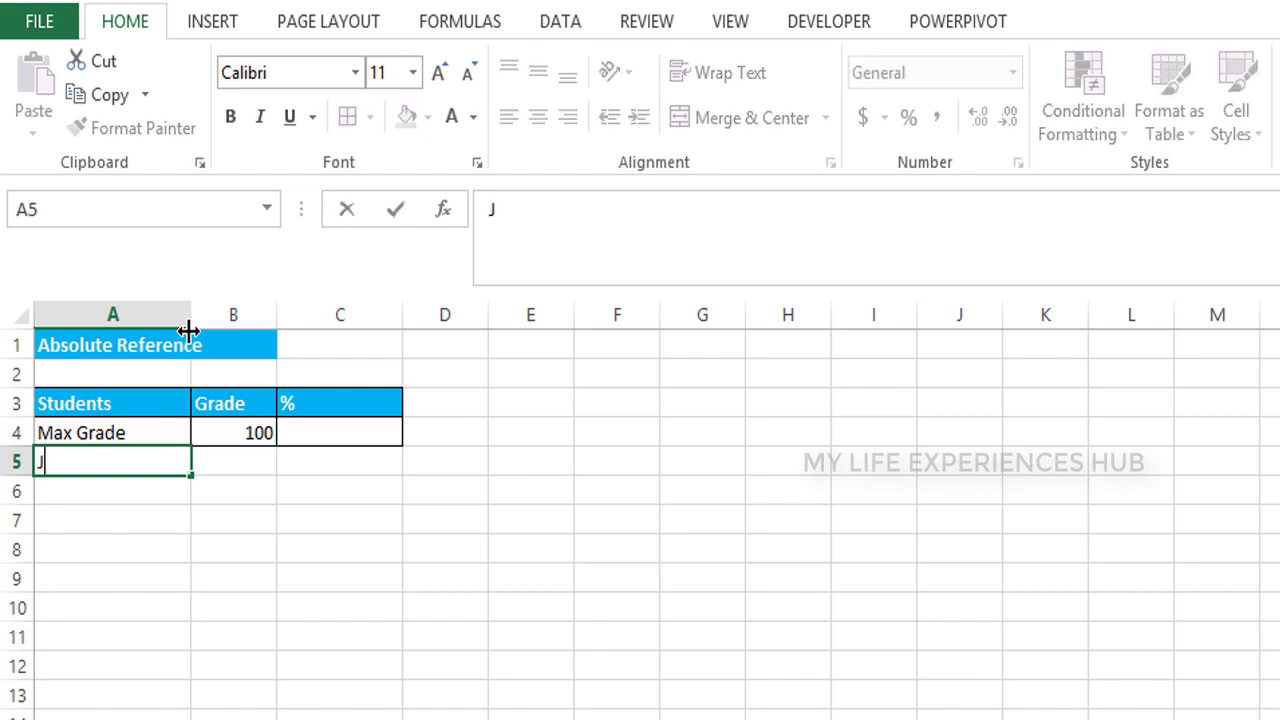
{"action": "type", "text": "ohn"}
{"action": "key", "text": "Return"}
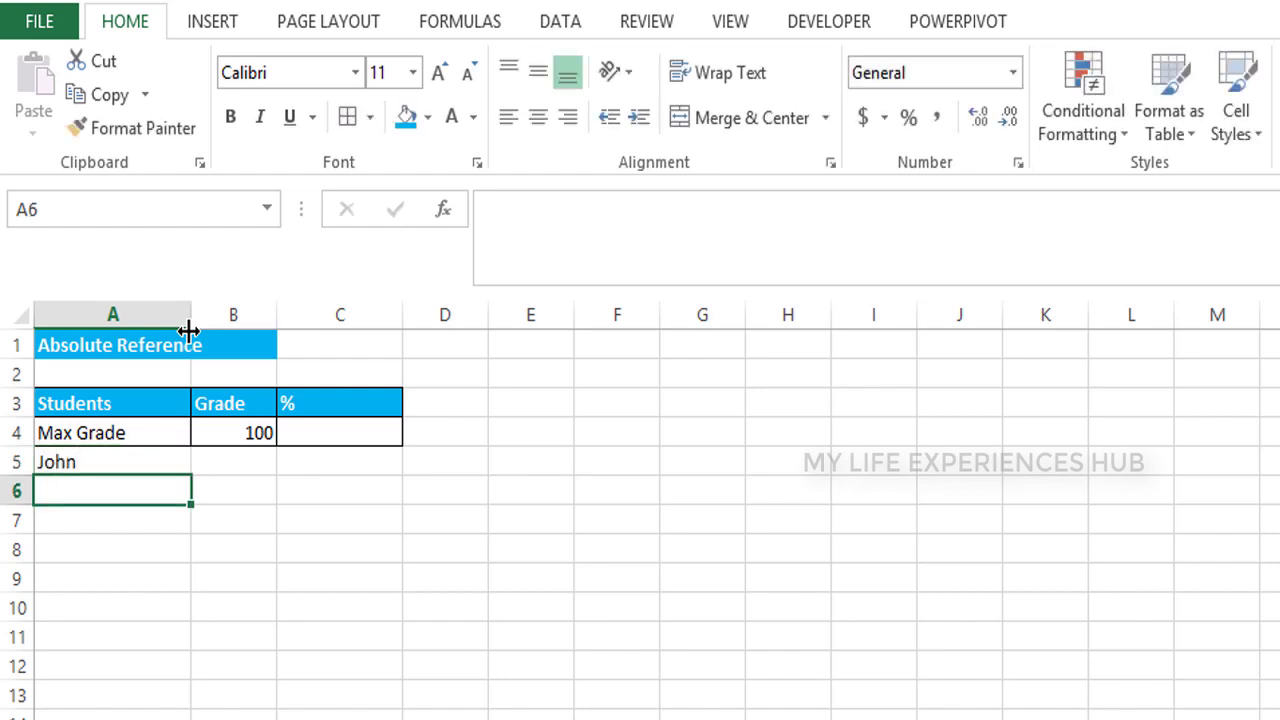
{"action": "type", "text": "E"}
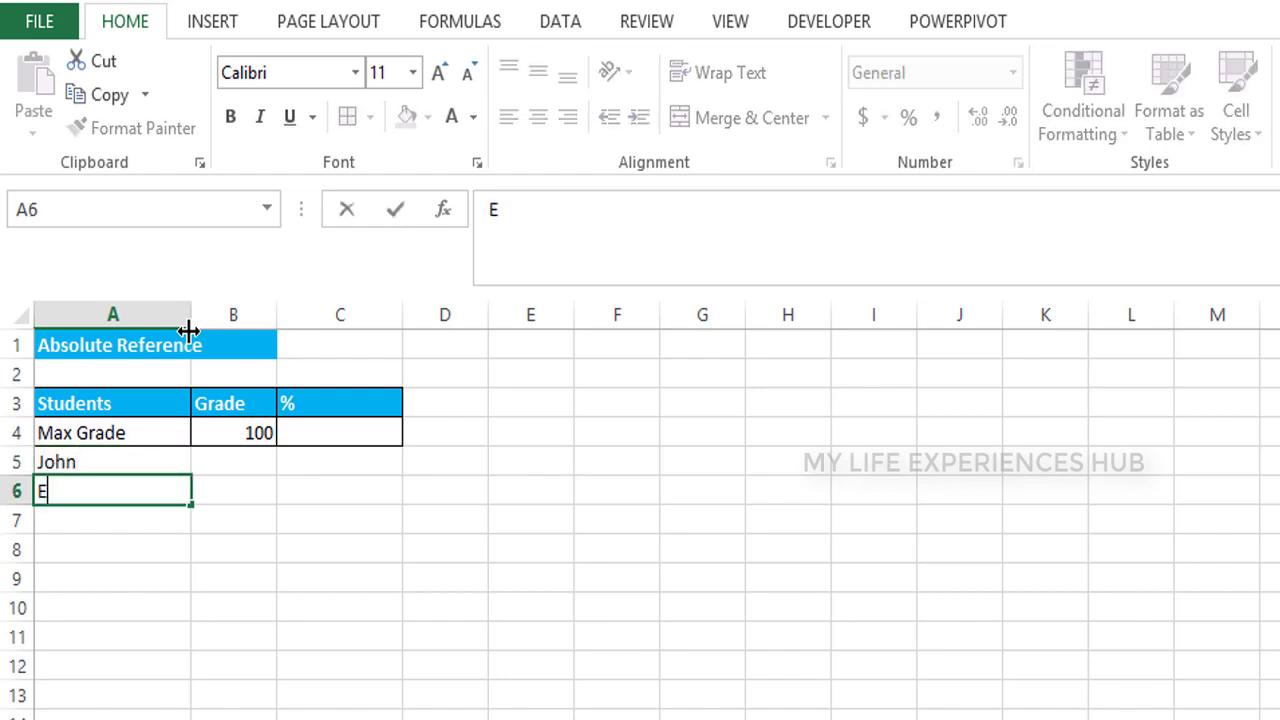
{"action": "type", "text": "aither"}
{"action": "key", "text": "Return"}
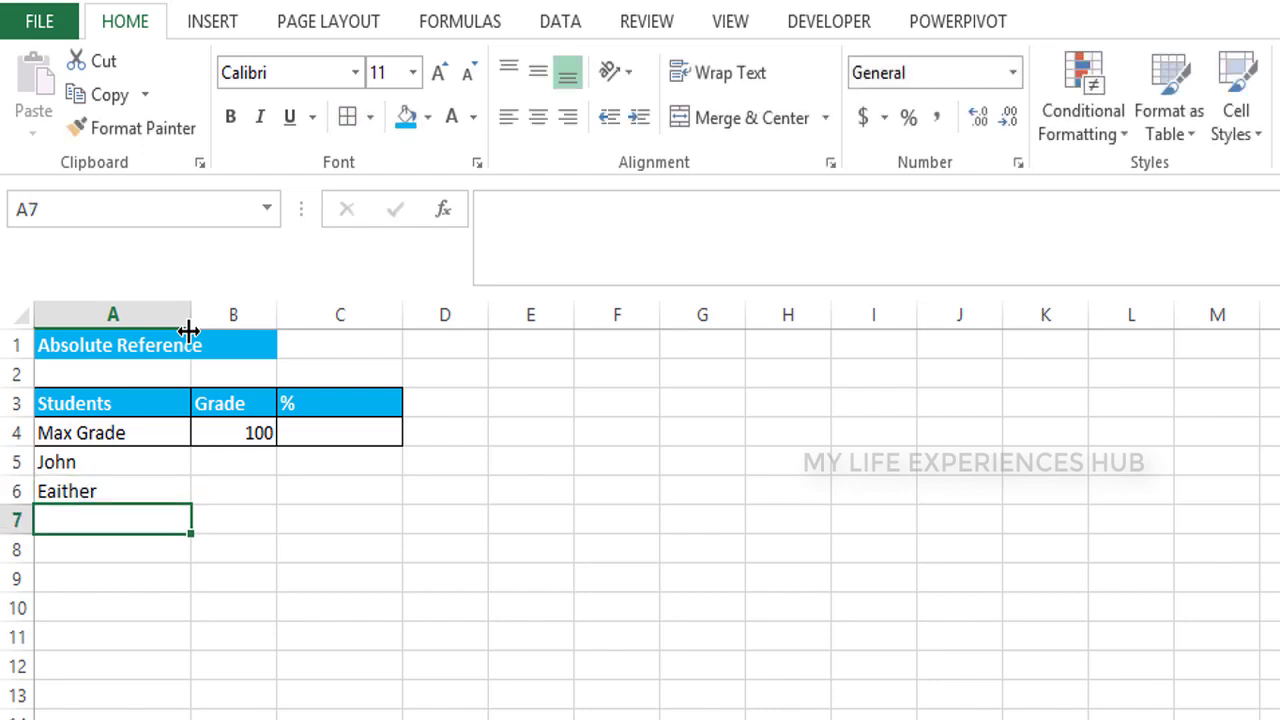
{"action": "type", "text": "Naresh"}
{"action": "key", "text": "Return"}
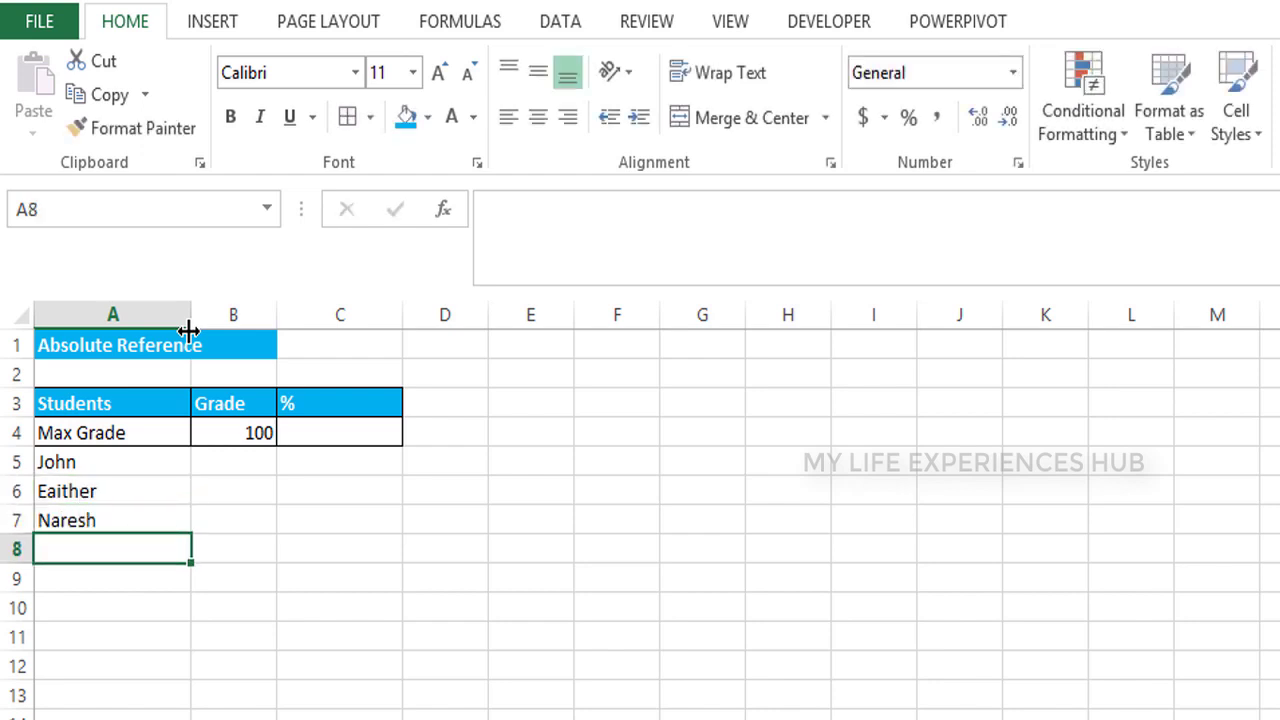
{"action": "type", "text": "Mike"}
{"action": "key", "text": "Return"}
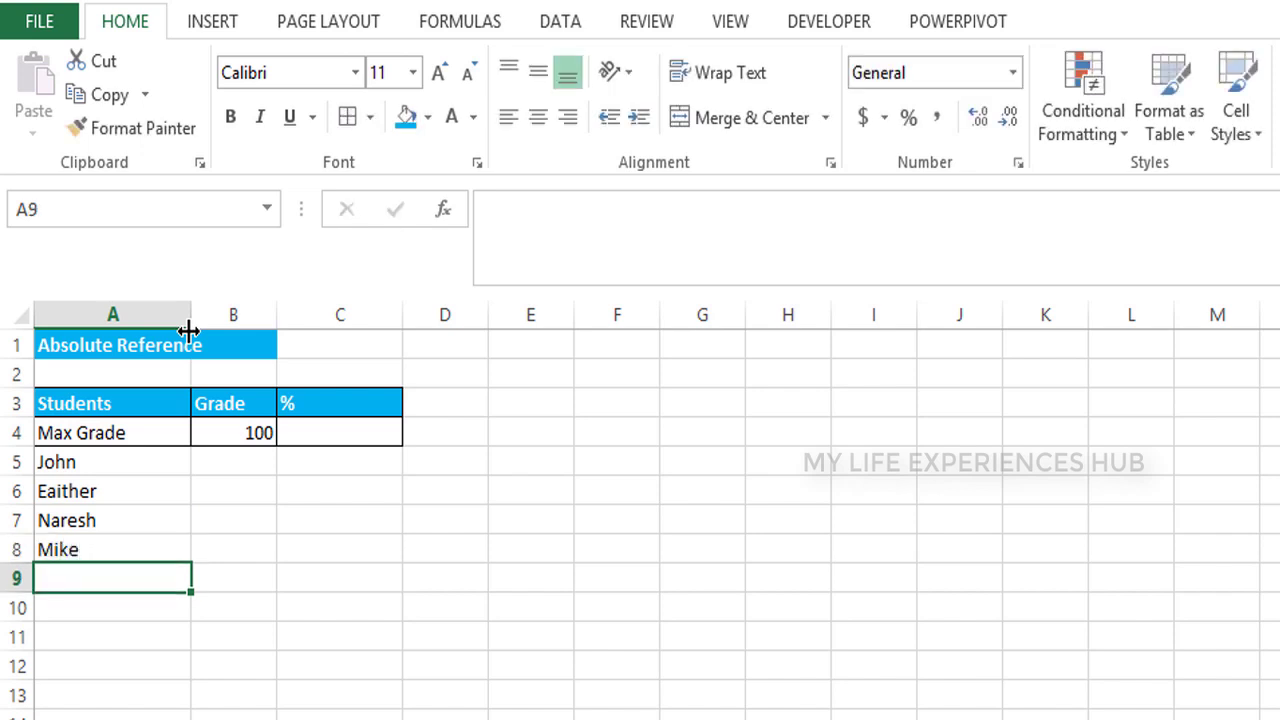
{"action": "type", "text": "A"}
{"action": "type", "text": "brham"}
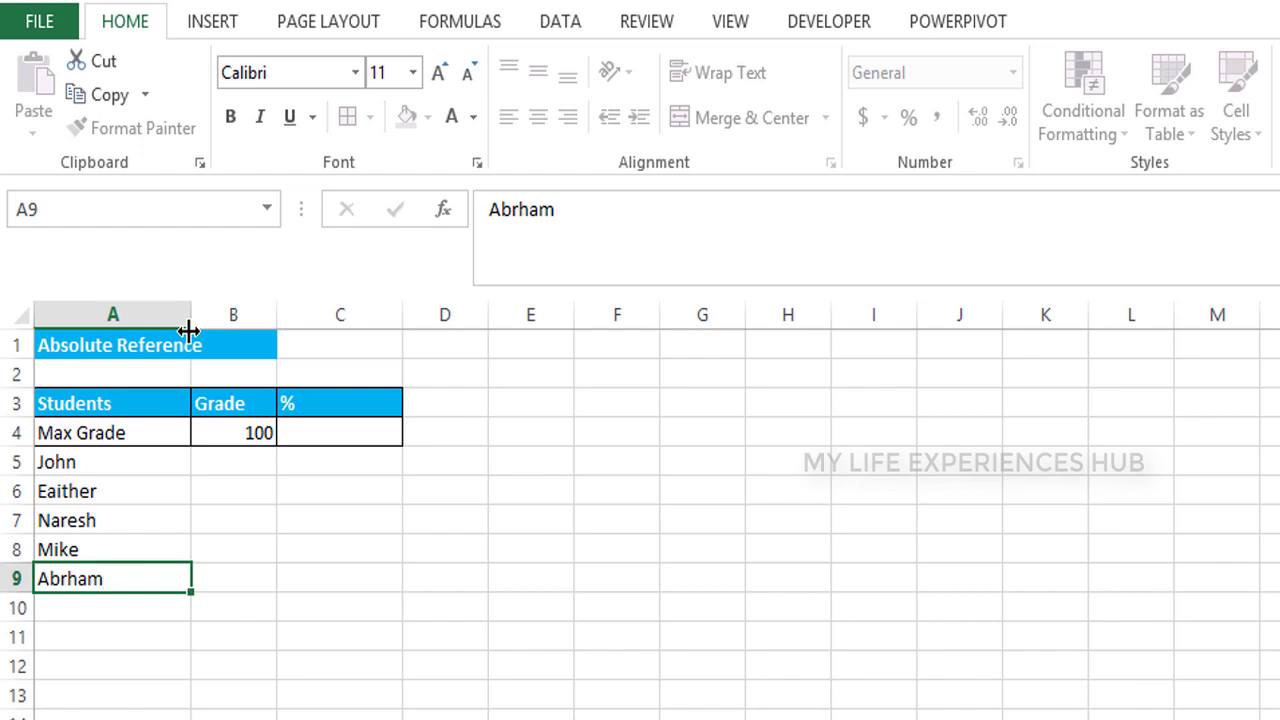
{"action": "key", "text": "Return"}
{"action": "type", "text": "K"}
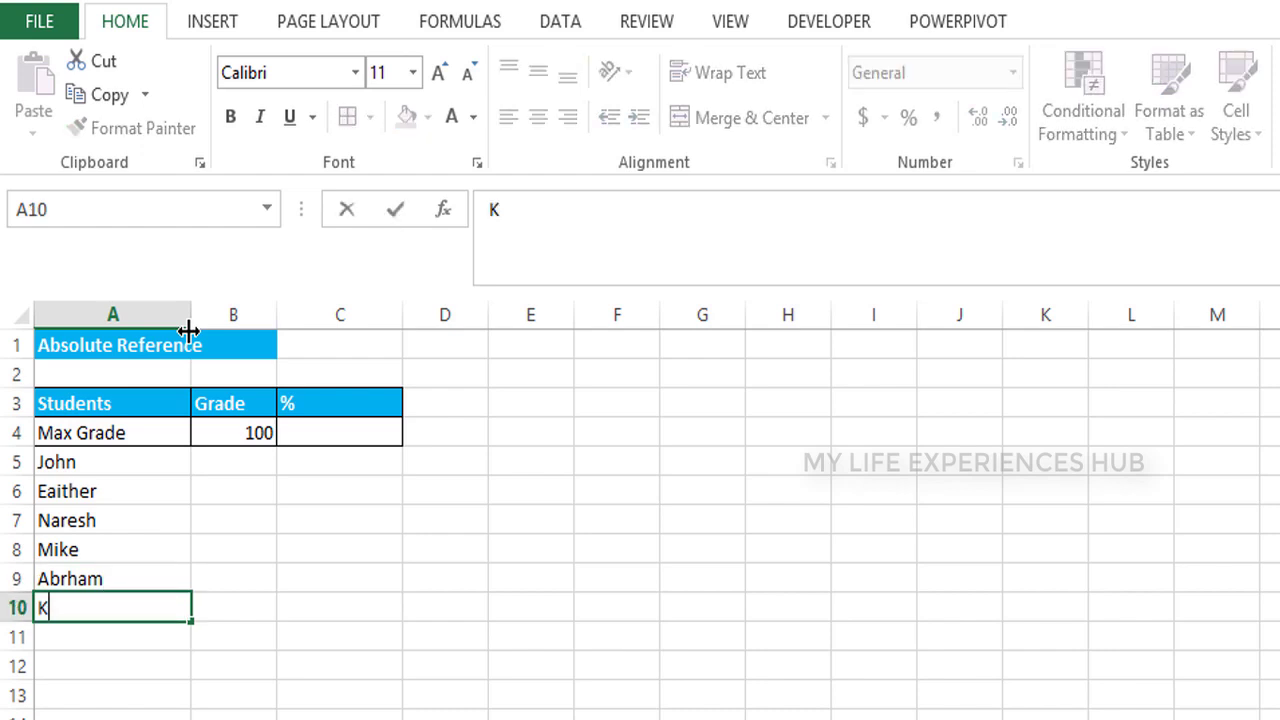
{"action": "type", "text": "rishton"}
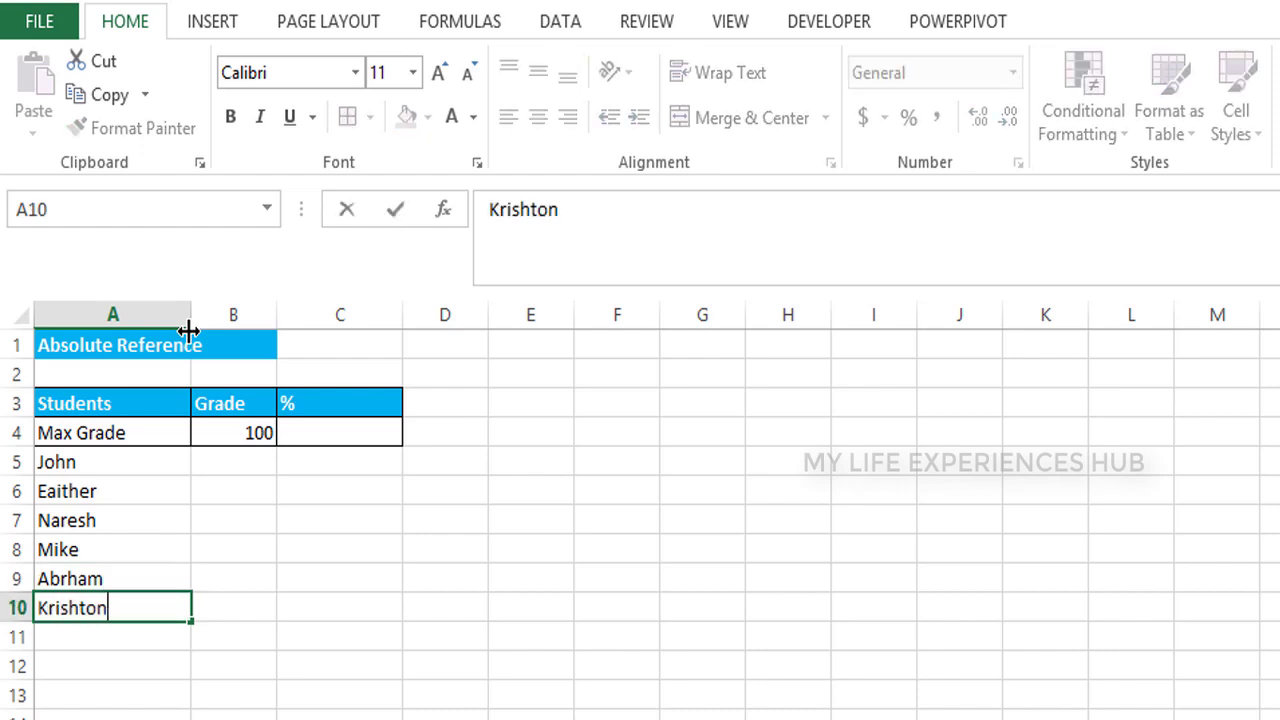
{"action": "key", "text": "Return"}
Select the student table range A5:C10
{"action": "key", "text": "Up"}
{"action": "key", "text": "Up"}
{"action": "key", "text": "Up"}
{"action": "key", "text": "Up"}
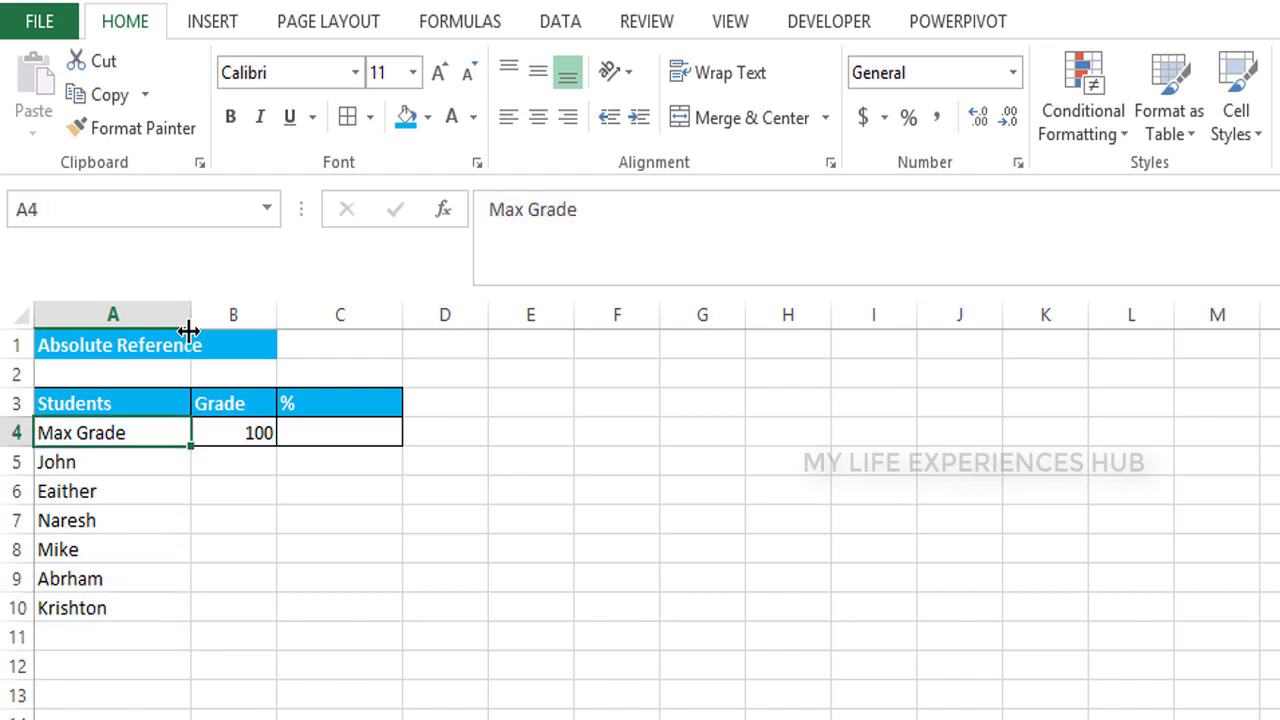
{"action": "key", "text": "Down"}
{"action": "key", "text": "shift+Right"}
{"action": "key", "text": "shift+Right"}
{"action": "key", "text": "shift+Down"}
{"action": "key", "text": "shift+Down"}
{"action": "key", "text": "shift+Down"}
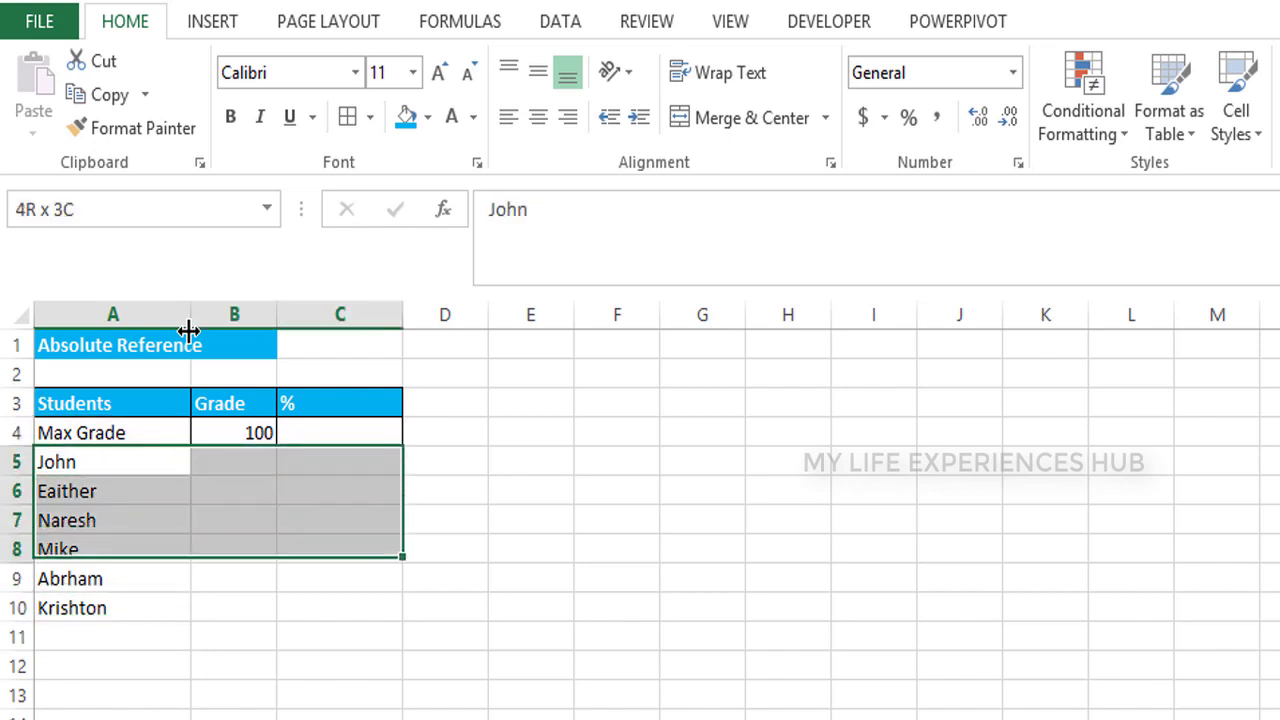
{"action": "key", "text": "shift+Down"}
{"action": "key", "text": "shift+Down"}
Apply All Borders to A5:C10 with Alt+H, B, A
{"action": "key", "text": "alt+h"}
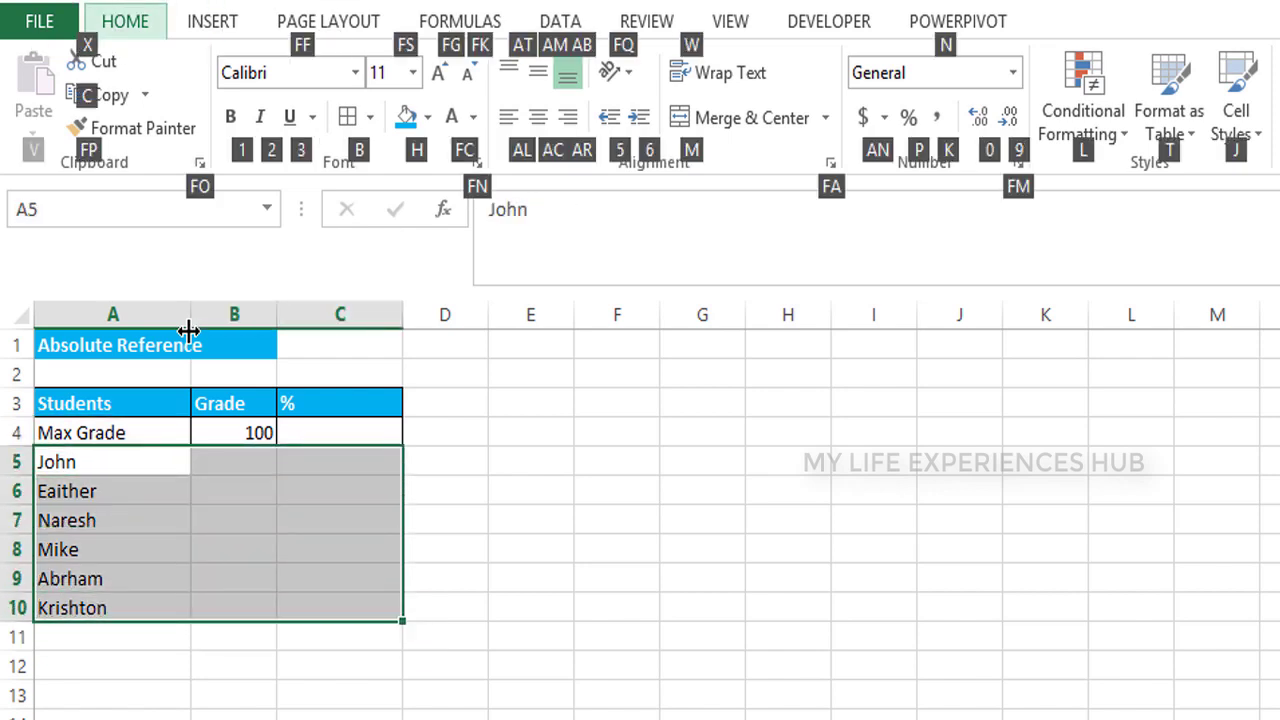
{"action": "key", "text": "b"}
{"action": "key", "text": "a"}
Enter the grades 45, 95, 85, 75, 45 and 12 into B5:B10
{"action": "key", "text": "Right"}
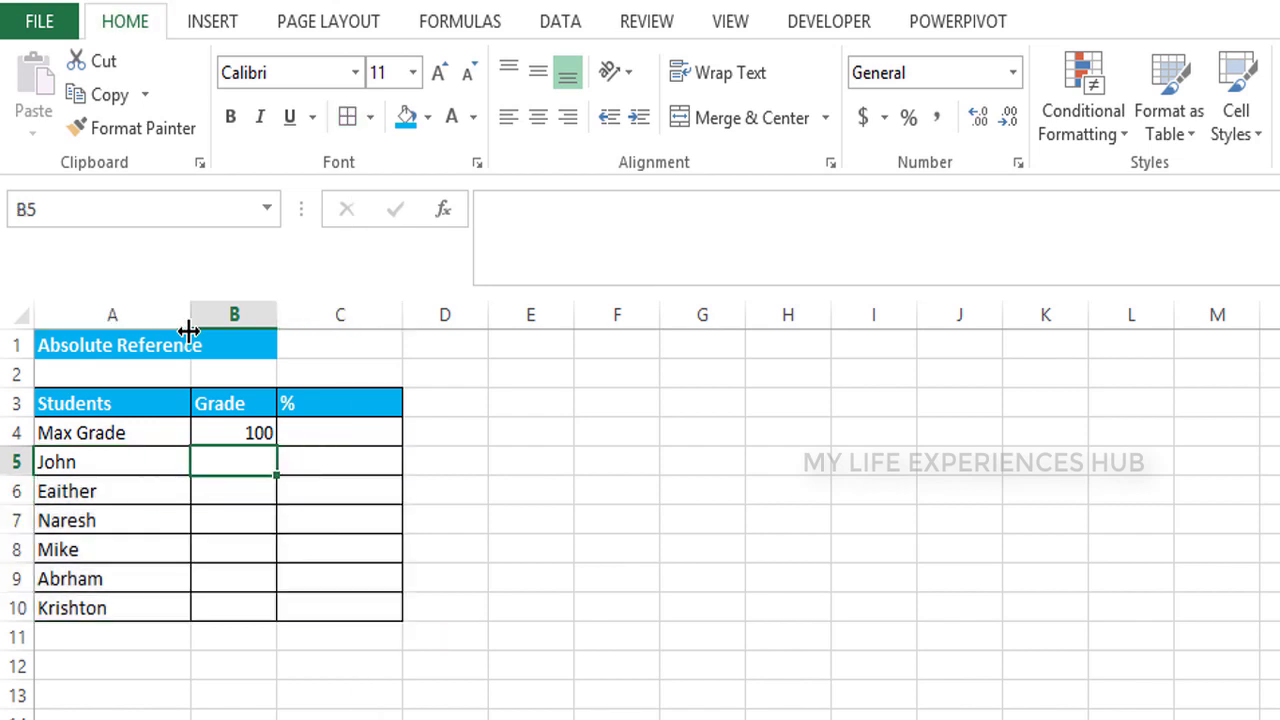
{"action": "type", "text": "45"}
{"action": "key", "text": "Return"}
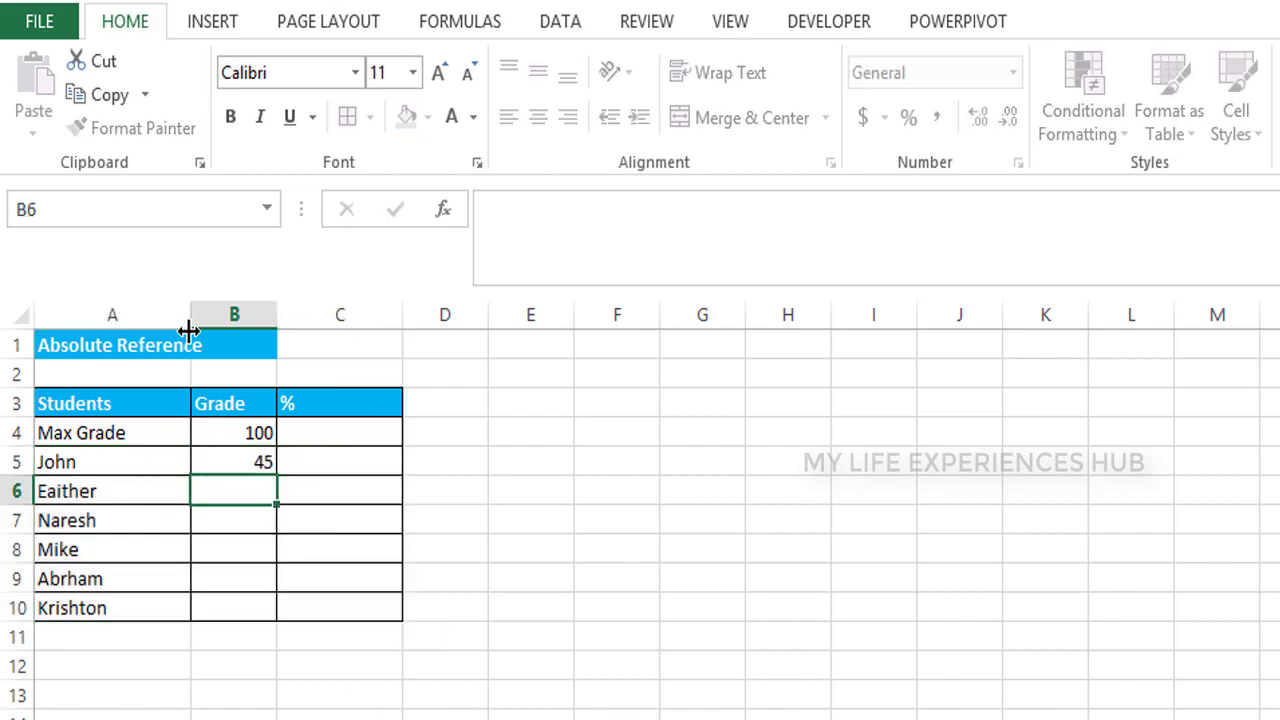
{"action": "type", "text": "95"}
{"action": "key", "text": "Return"}
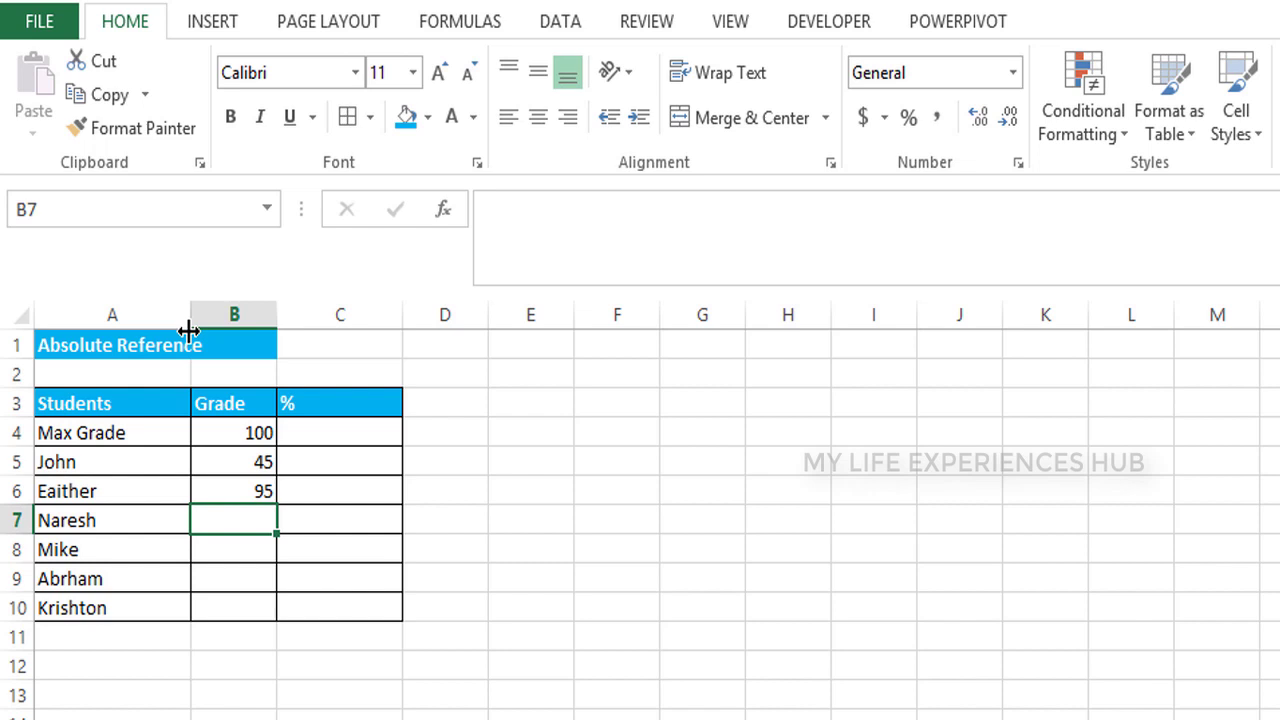
{"action": "type", "text": "85"}
{"action": "key", "text": "Return"}
{"action": "type", "text": "75"}
{"action": "key", "text": "Return"}
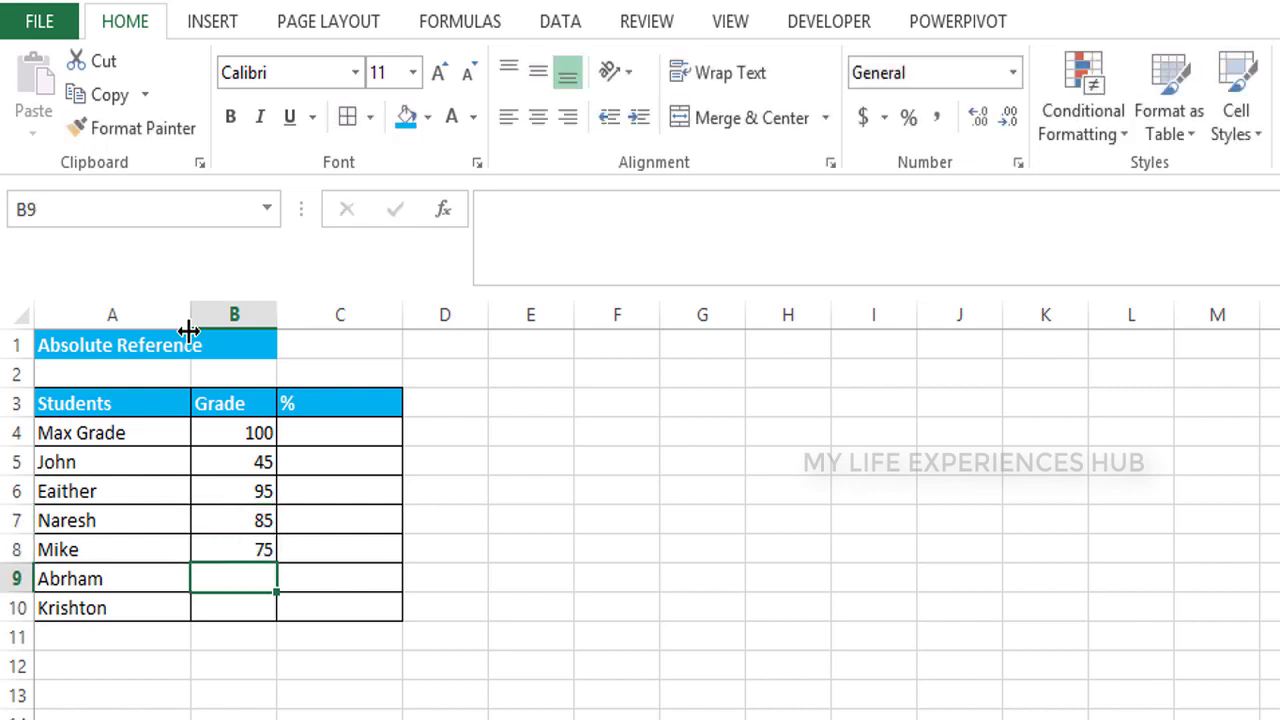
{"action": "type", "text": "45"}
{"action": "key", "text": "Return"}
{"action": "type", "text": "1"}
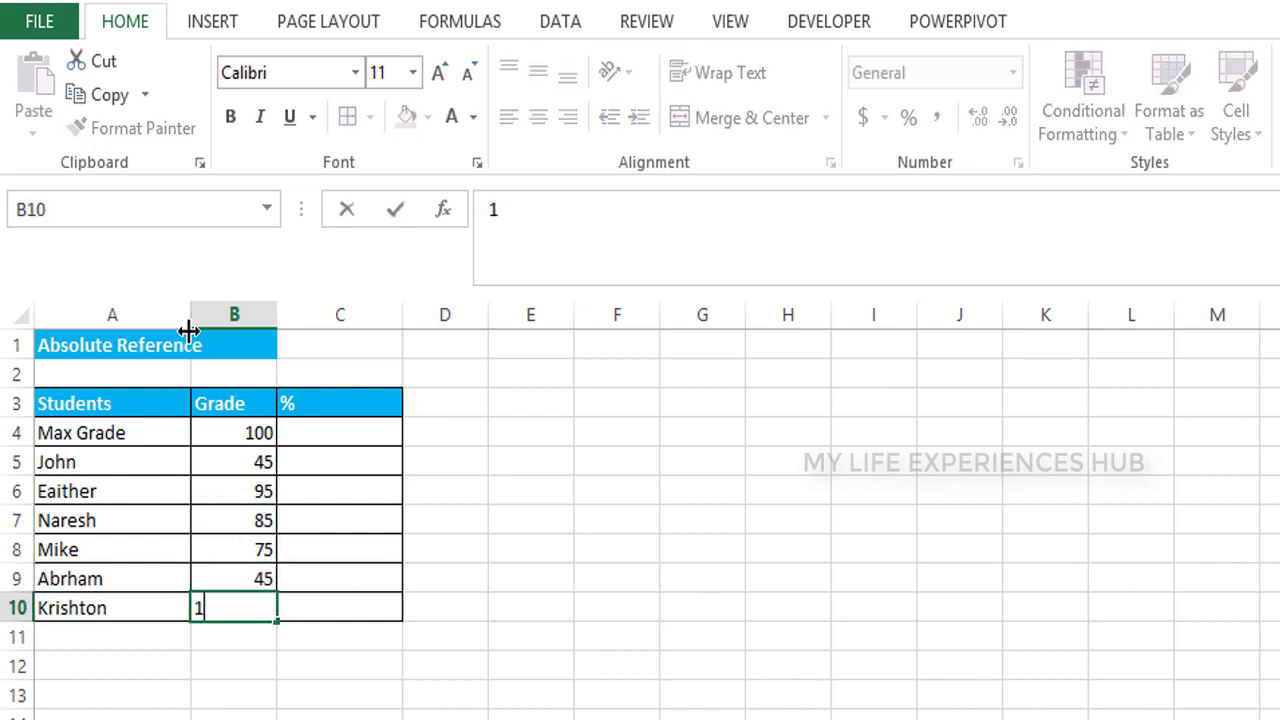
{"action": "type", "text": "2"}
{"action": "key", "text": "Return"}
{"action": "key", "text": "Right"}
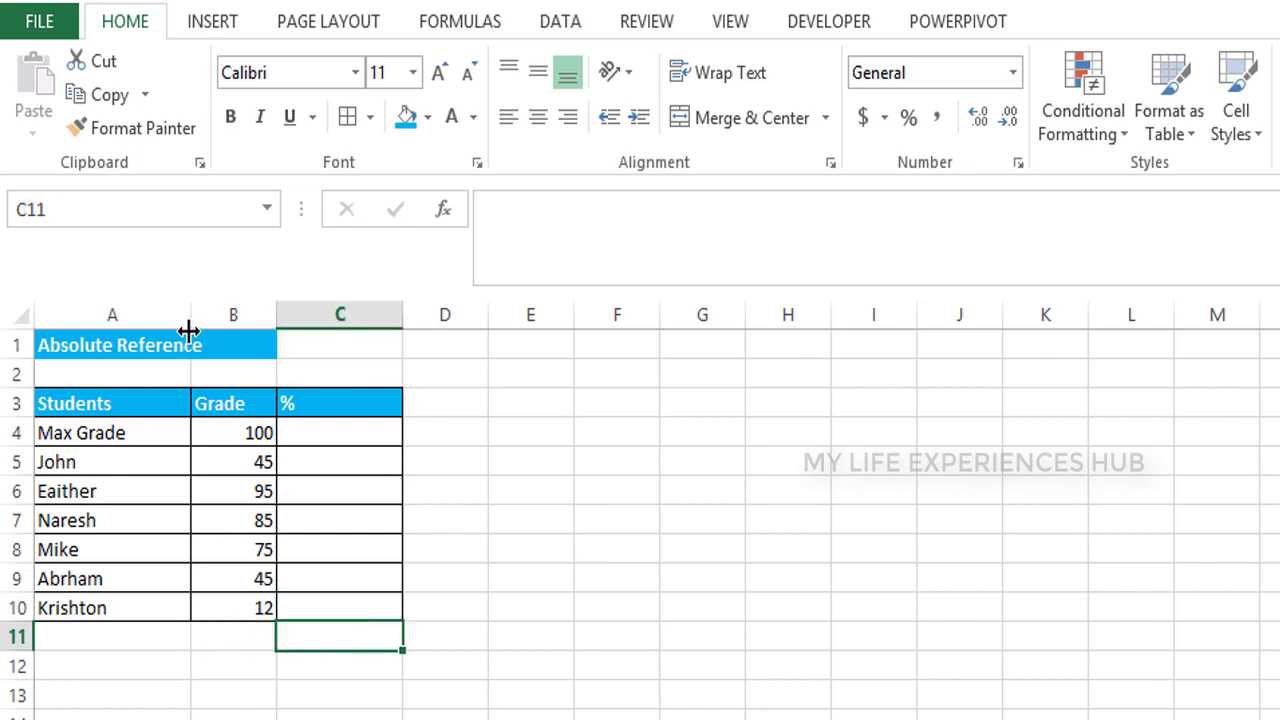
{"action": "key", "text": "Up"}
{"action": "key", "text": "Up"}
{"action": "key", "text": "Up"}
{"action": "key", "text": "Up"}
{"action": "key", "text": "Up"}
{"action": "key", "text": "Down"}
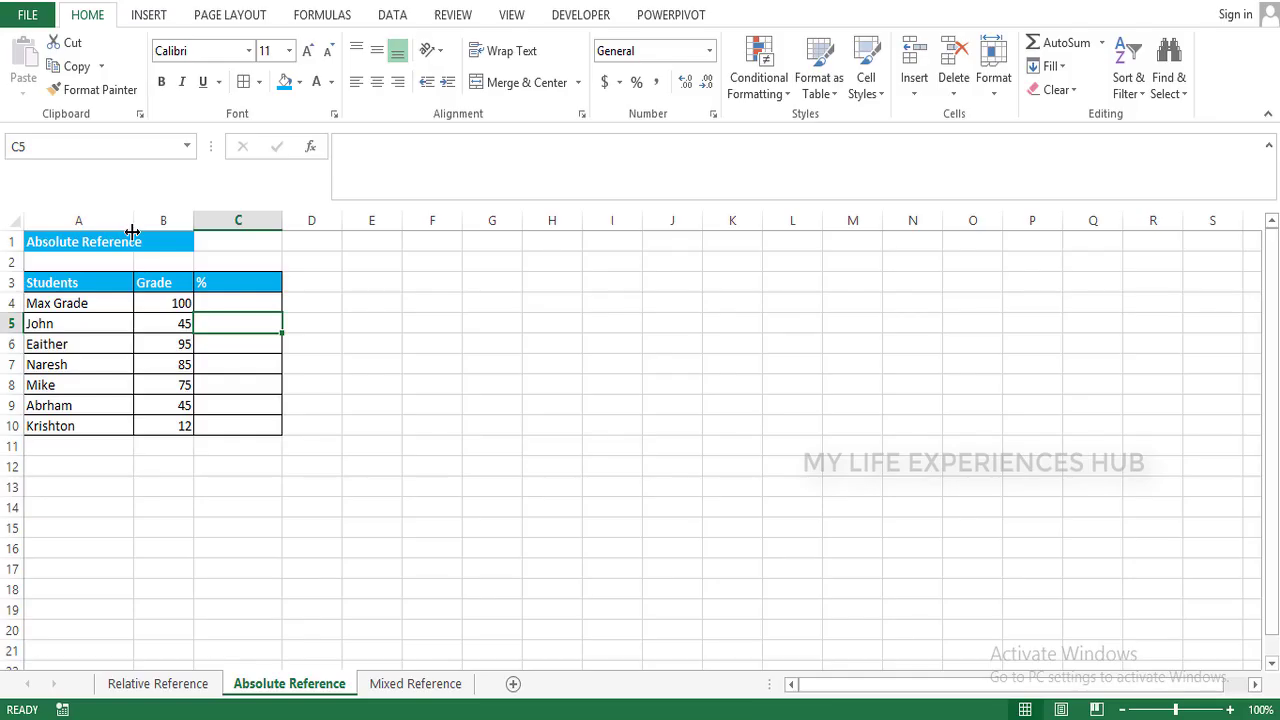
Enter the formula =B5/B4 in C5
{"action": "type", "text": "="}
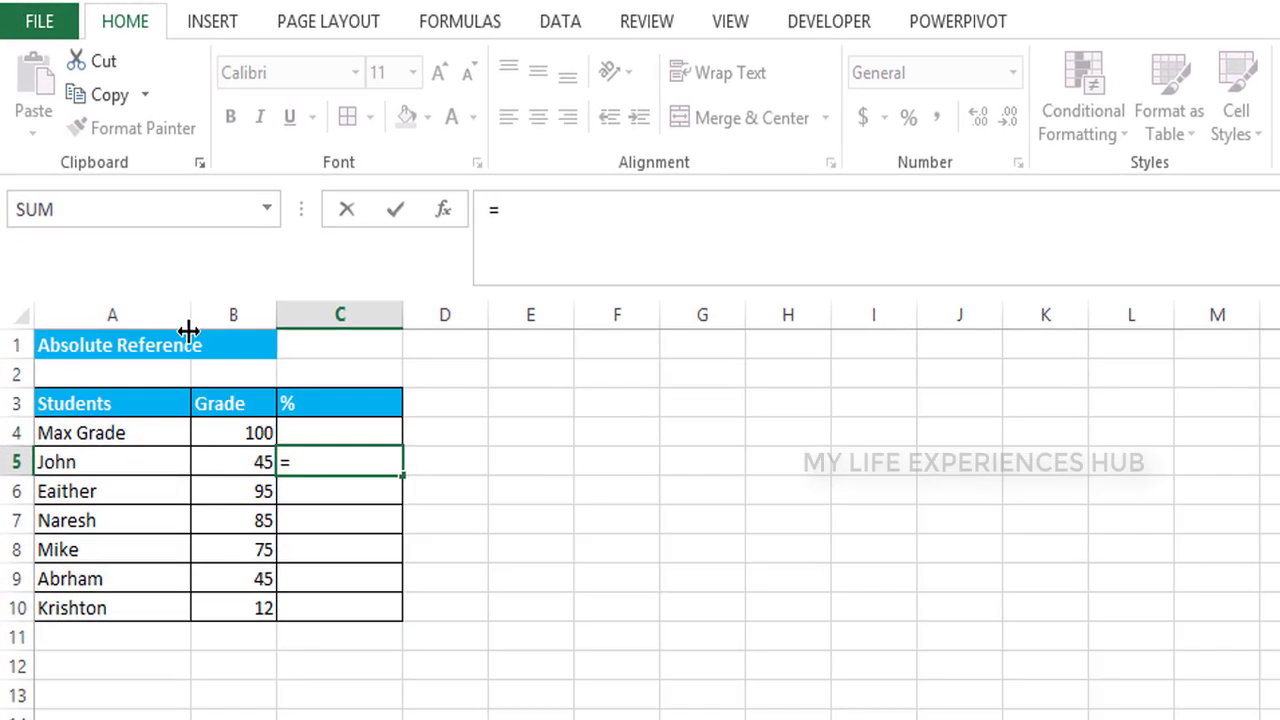
{"action": "key", "text": "Left"}
{"action": "type", "text": "/"}
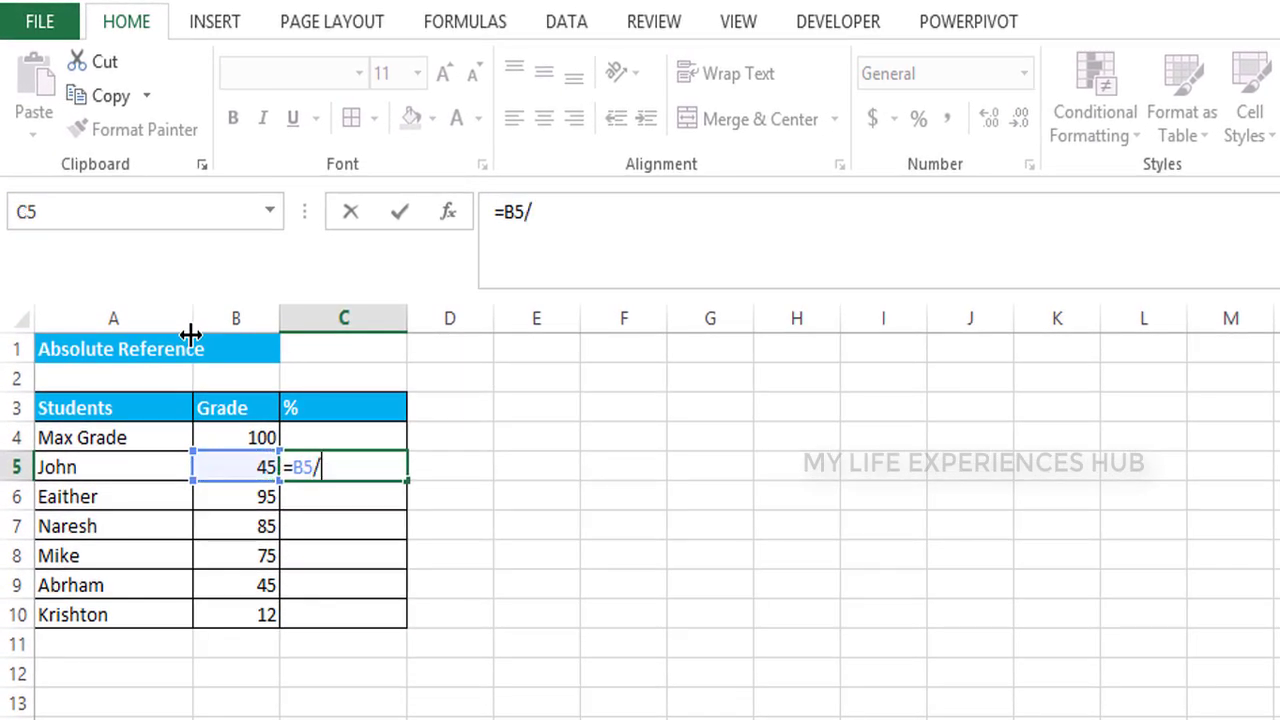
{"action": "key", "text": "Left"}
{"action": "key", "text": "Up"}
{"action": "key", "text": "Return"}
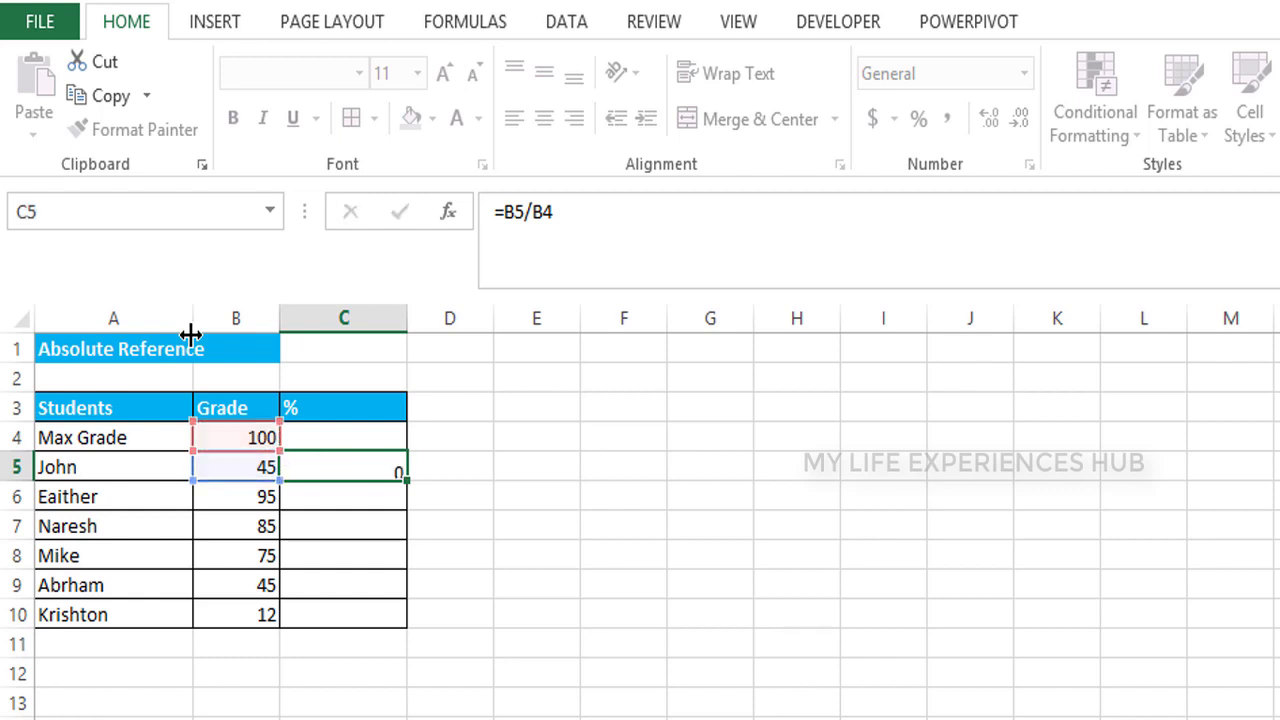
Format C5 as a percentage and fill the formula down to C10
{"action": "left_click", "coordinate": [337, 468]}
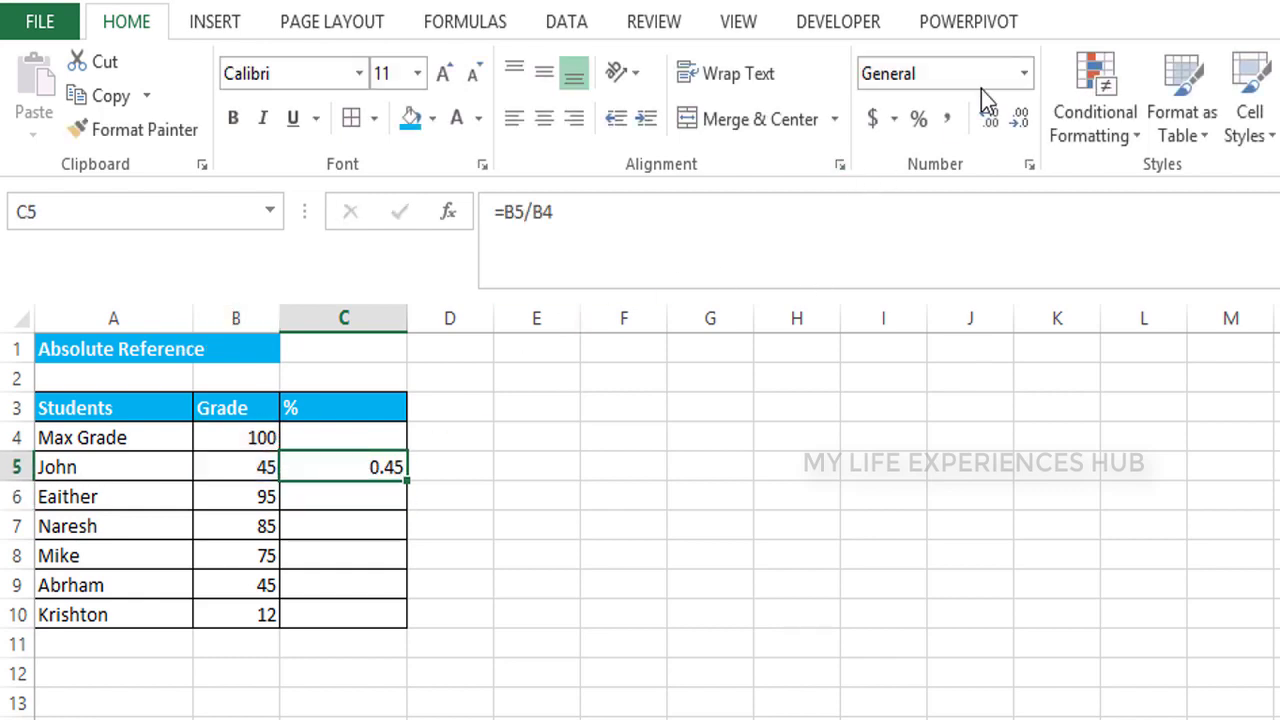
{"action": "left_click", "coordinate": [918, 119]}
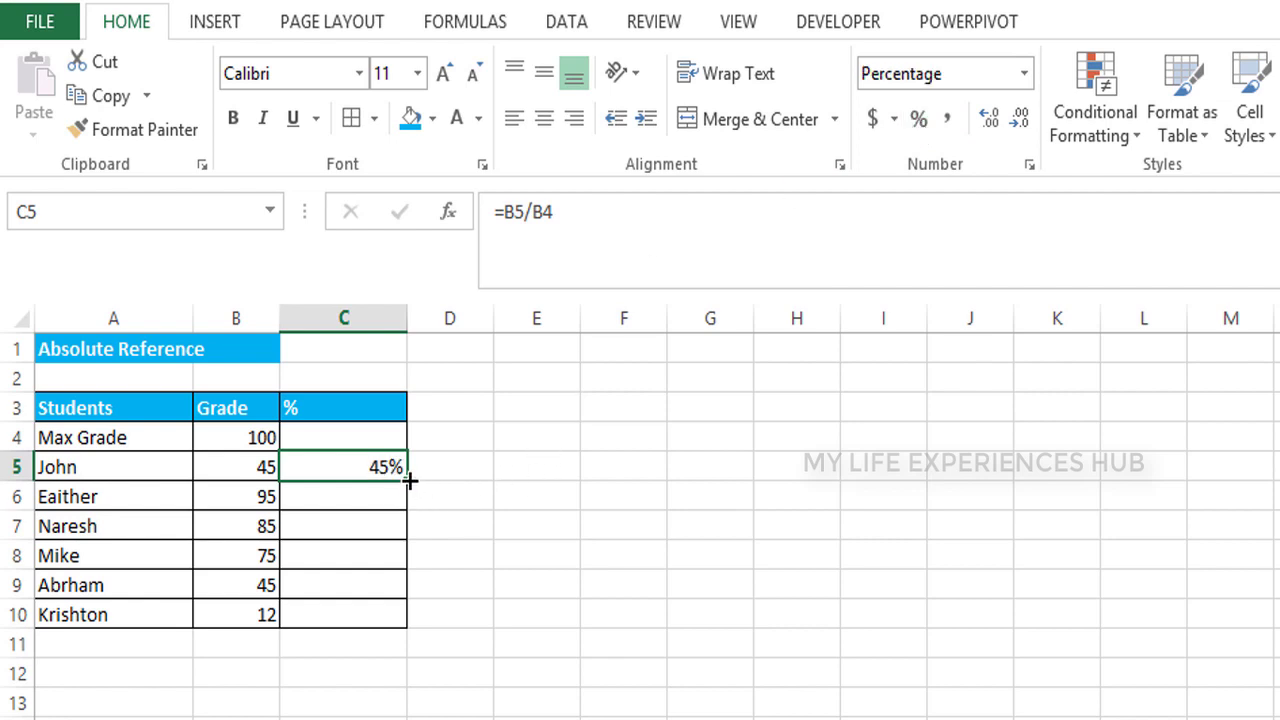
{"action": "left_click_drag", "start_coordinate": [409, 481], "coordinate": [416, 628]}
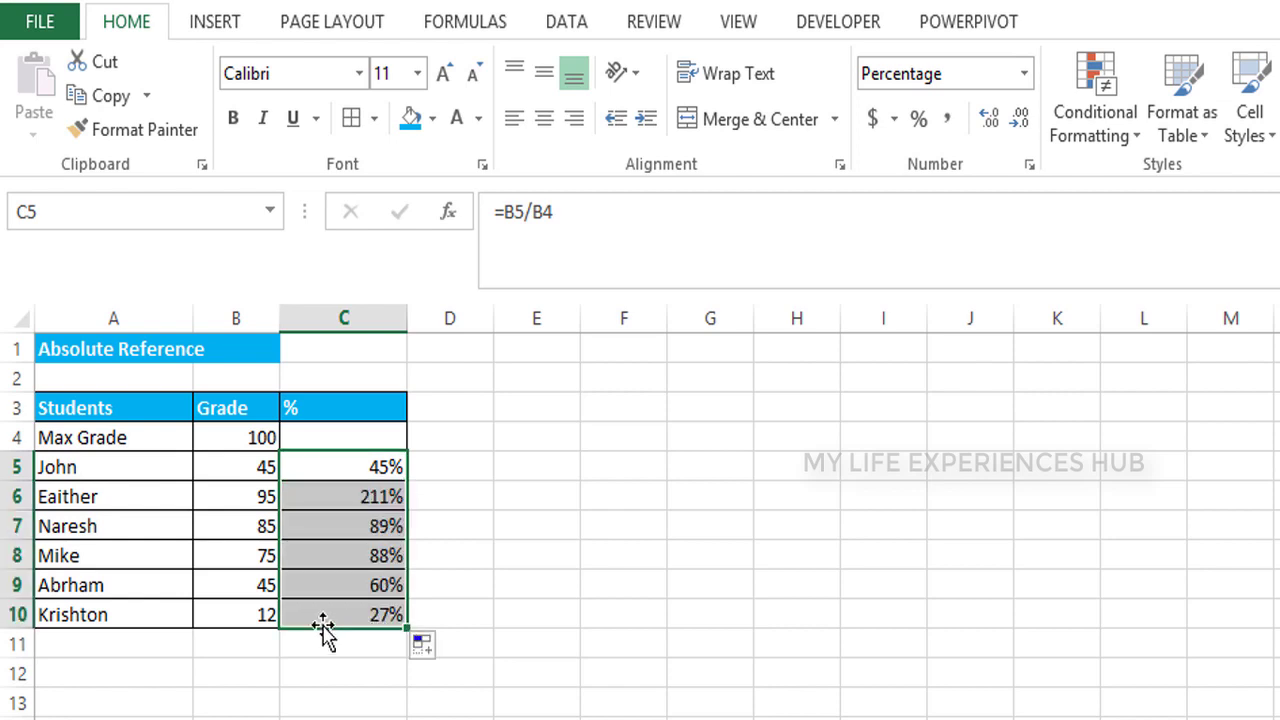
{"action": "left_click", "coordinate": [271, 614]}
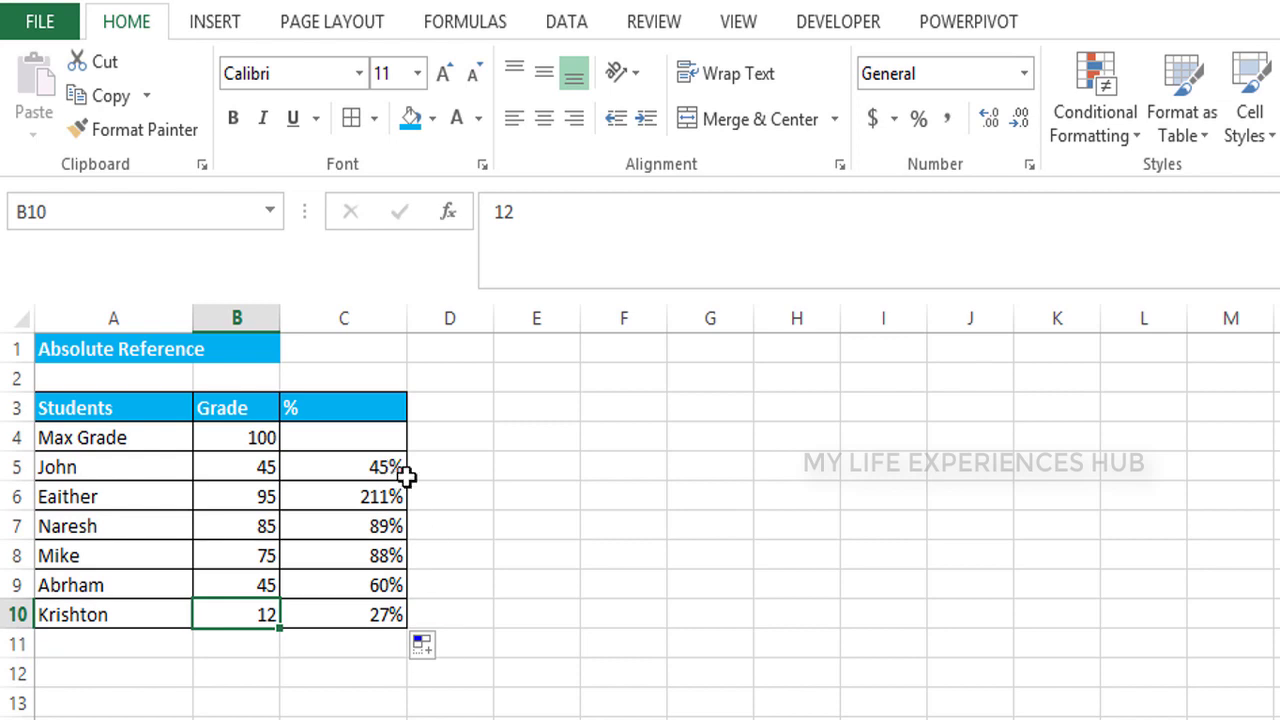
Note 'wrong' in D6 beside the 211% result
{"action": "left_click", "coordinate": [437, 487]}
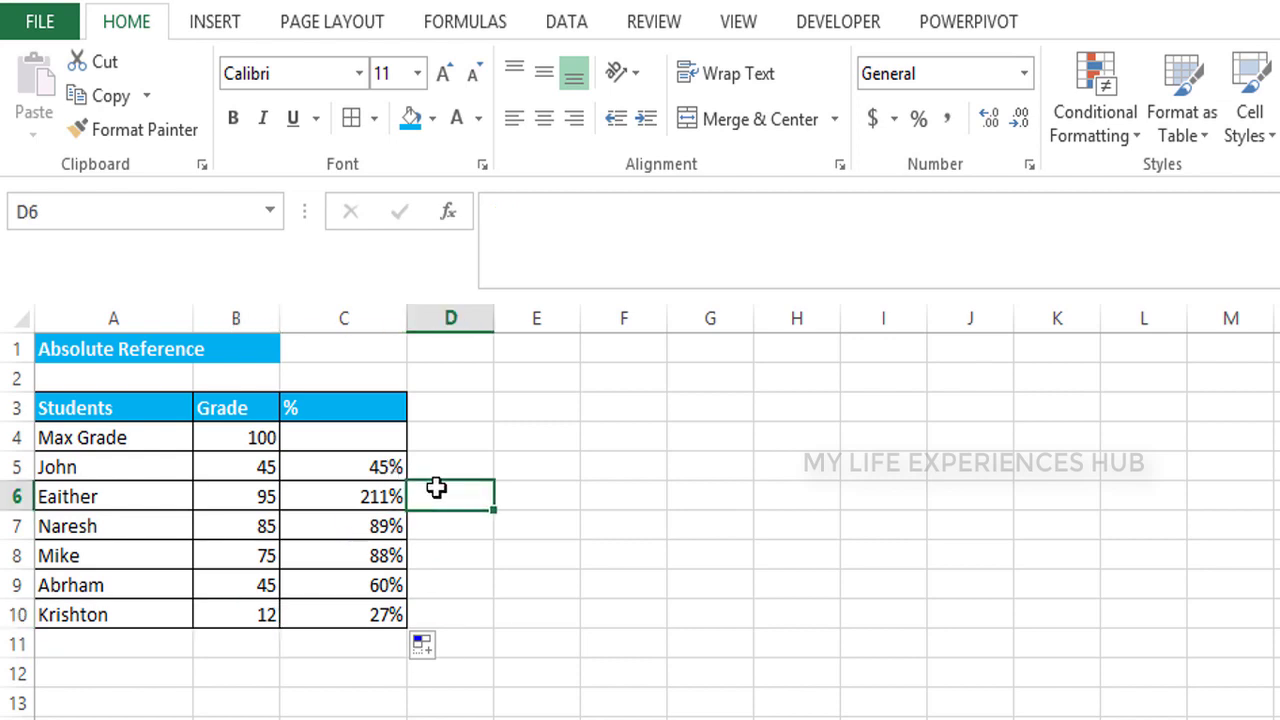
{"action": "type", "text": "wo"}
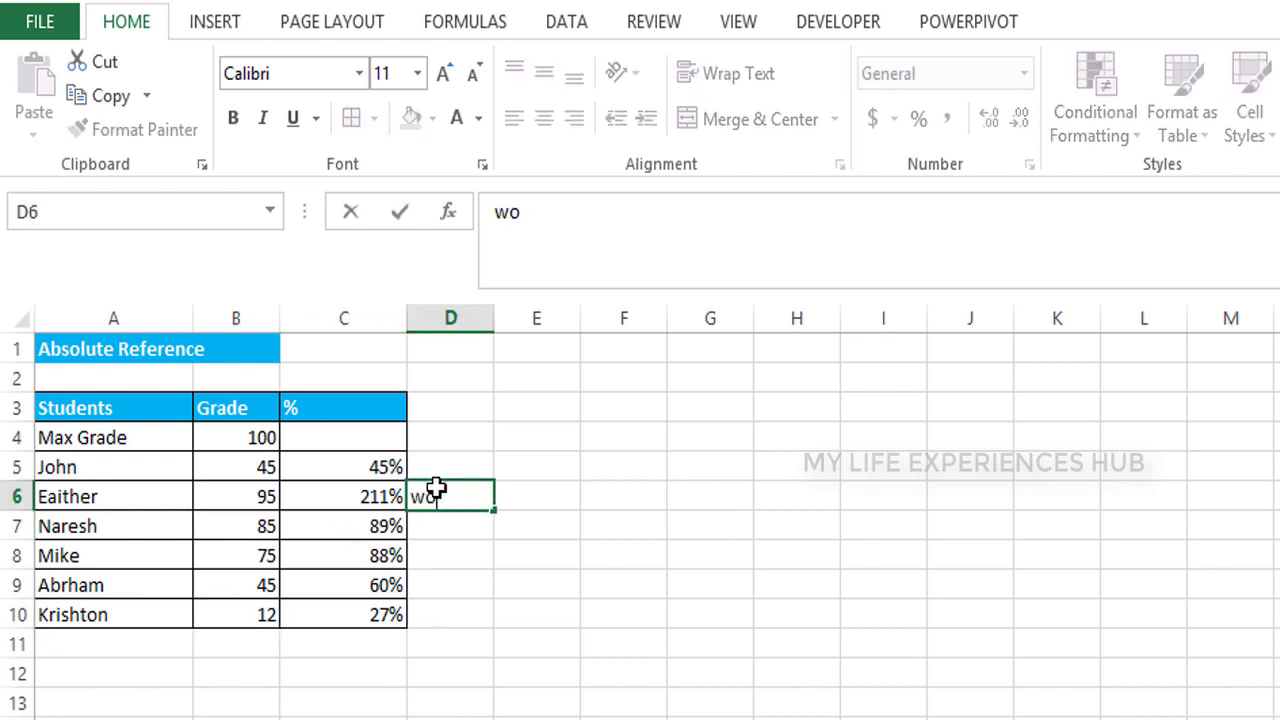
{"action": "type", "text": "rong"}
{"action": "key", "text": "Return"}
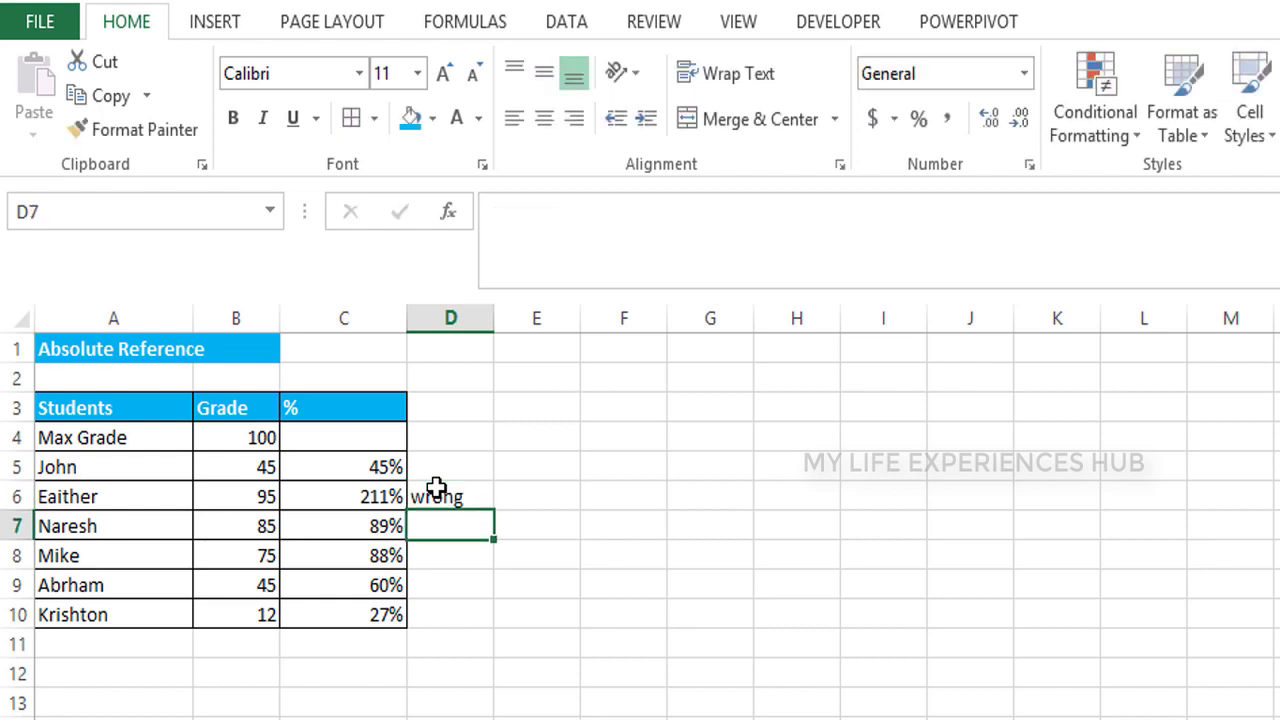
Copy the blue % header from C3 into E3
{"action": "key", "text": "Up"}
{"action": "key", "text": "Up"}
{"action": "key", "text": "Right"}
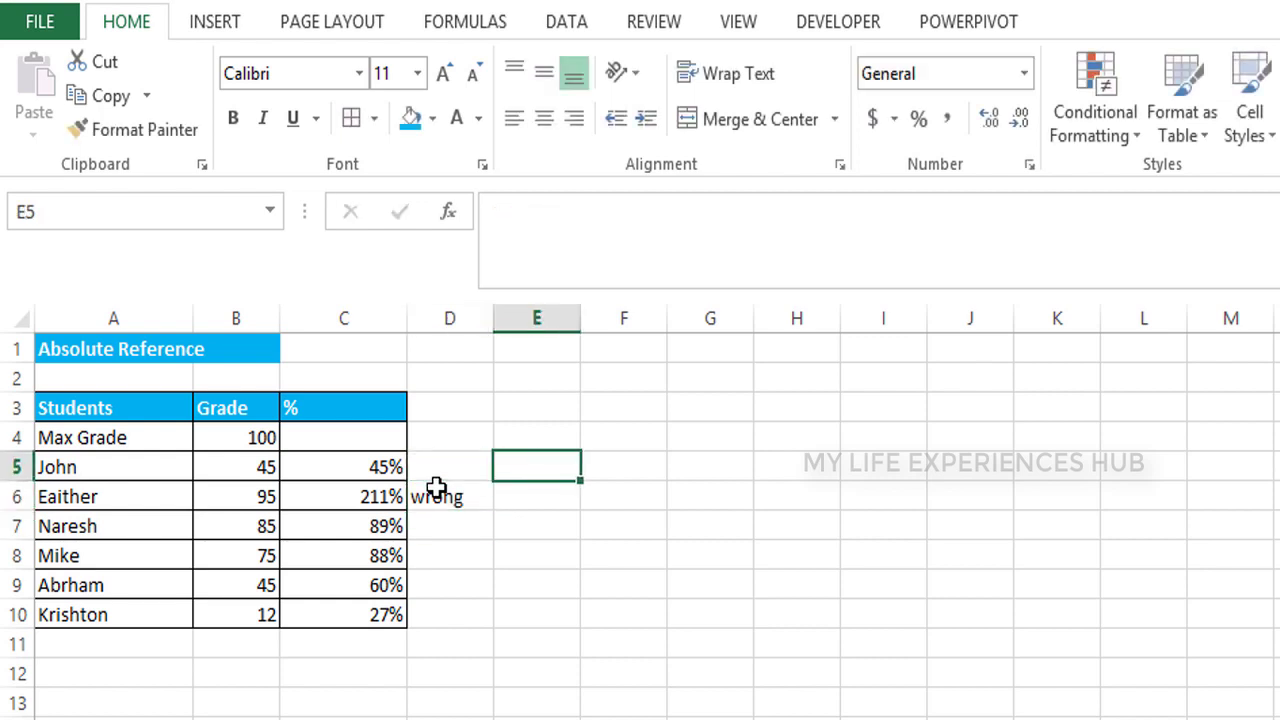
{"action": "key", "text": "Up"}
{"action": "key", "text": "Up"}
{"action": "key", "text": "Left"}
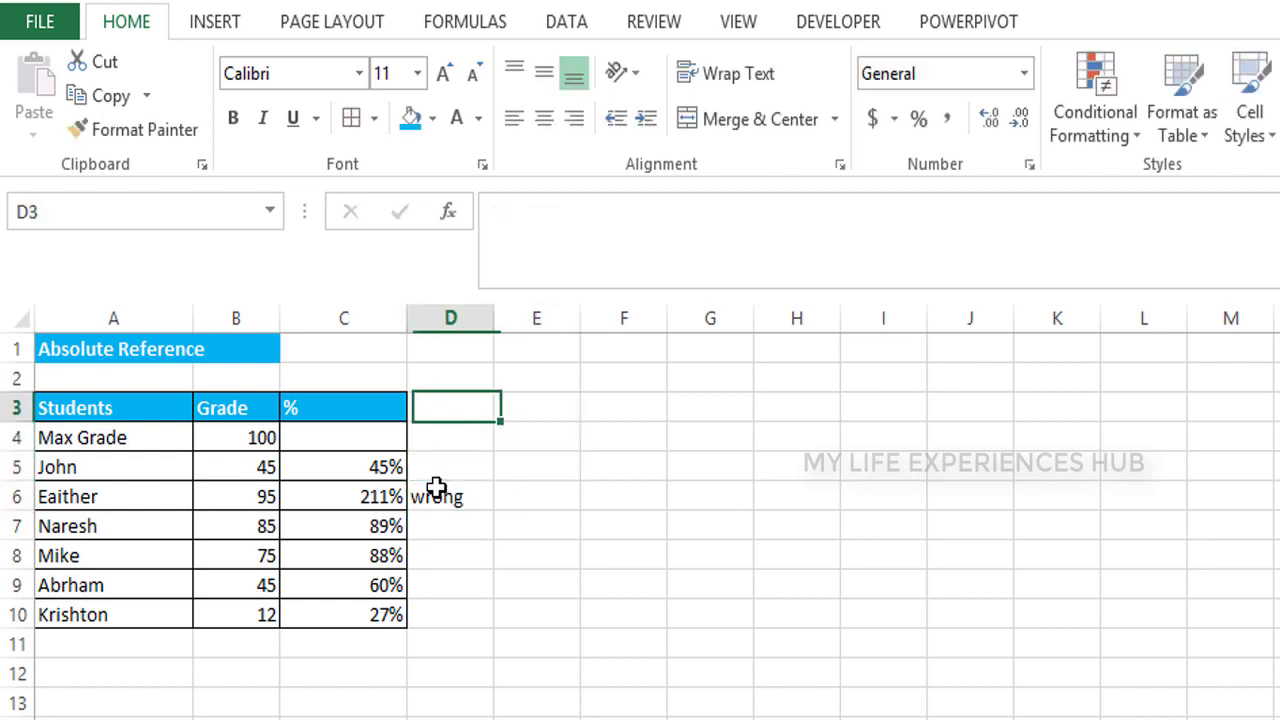
{"action": "key", "text": "Left"}
{"action": "key", "text": "ctrl+c"}
{"action": "key", "text": "Right"}
{"action": "key", "text": "Right"}
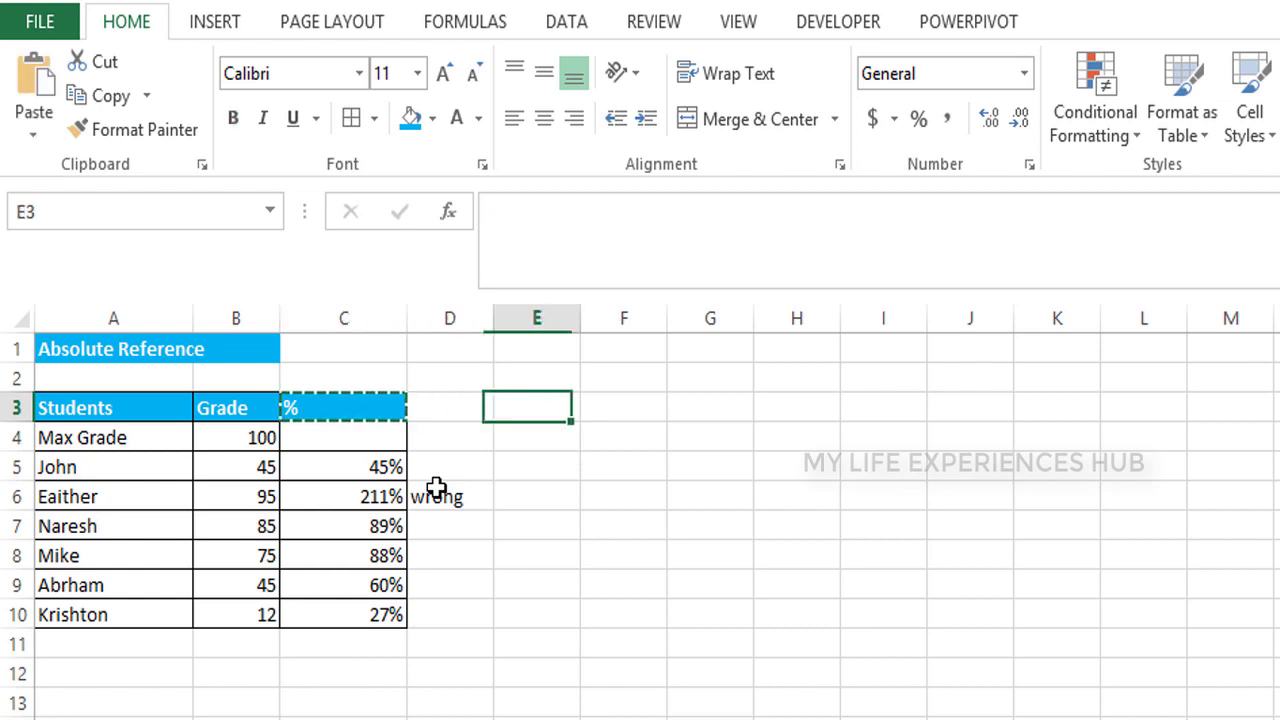
{"action": "key", "text": "Return"}
{"action": "key", "text": "Down"}
{"action": "key", "text": "Down"}
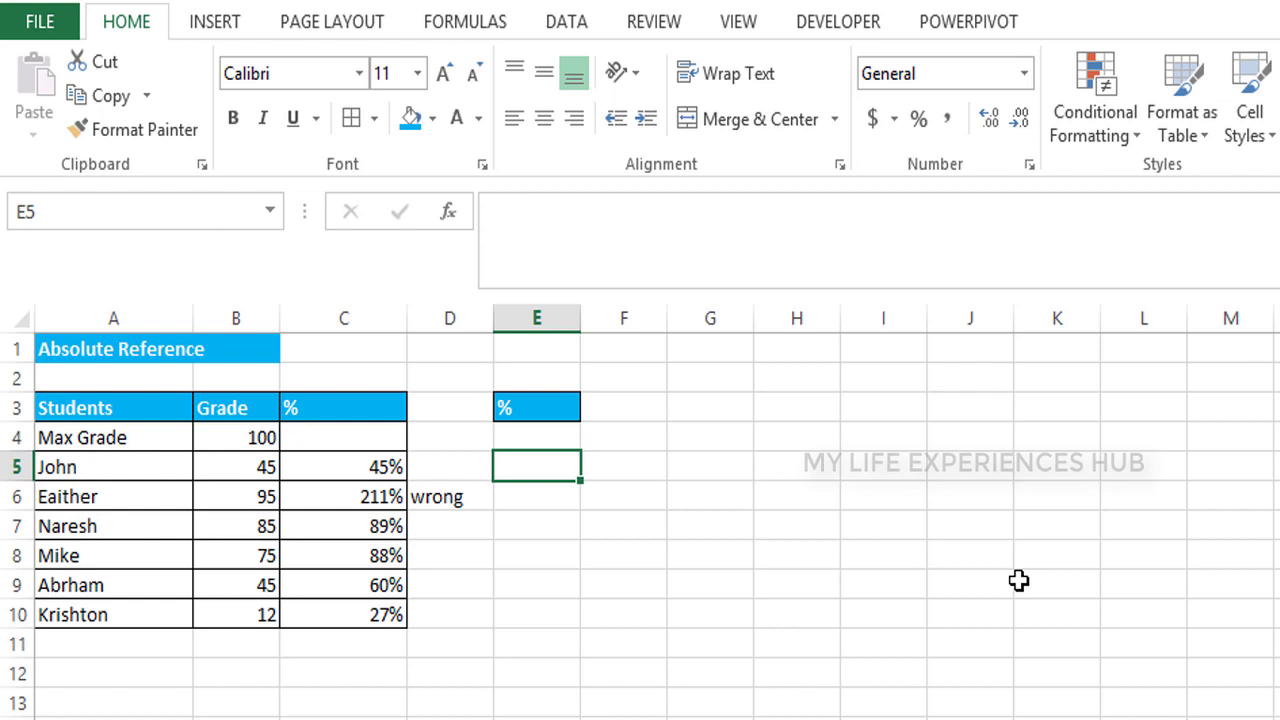
Enter =B5/$B$4 in E5, locking B4 with F4
{"action": "type", "text": "="}
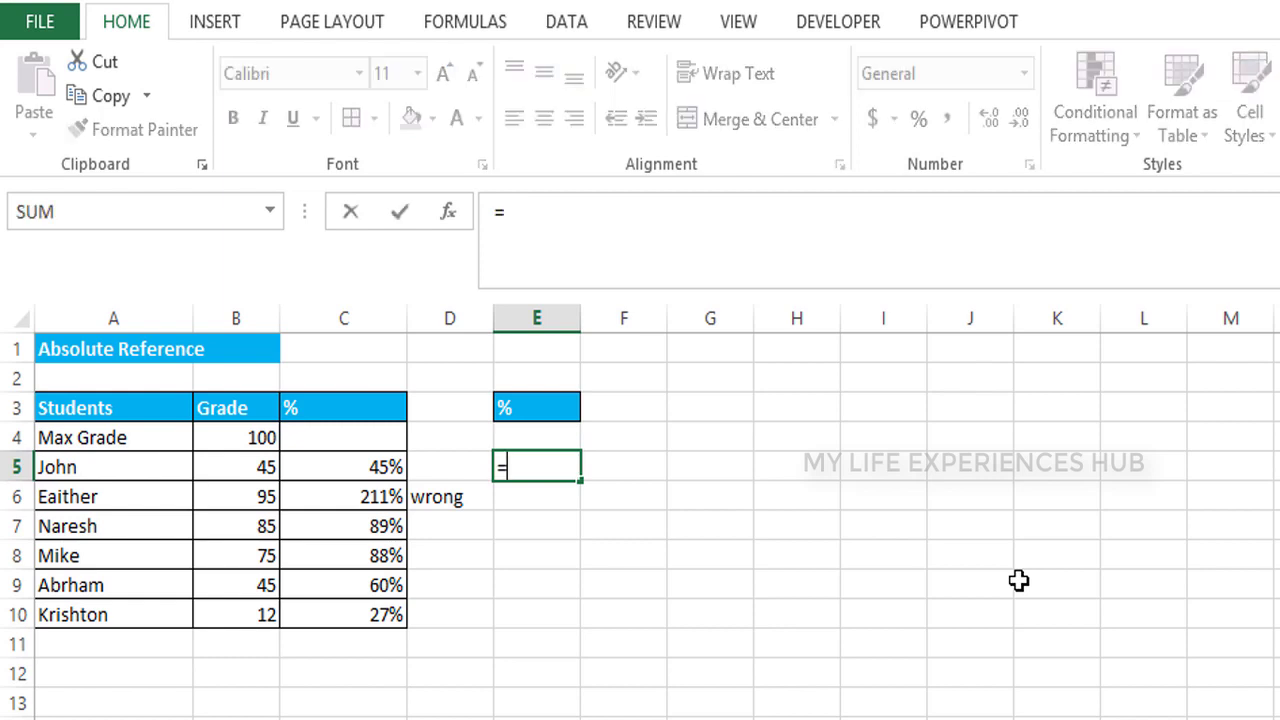
{"action": "key", "text": "Left"}
{"action": "key", "text": "Left"}
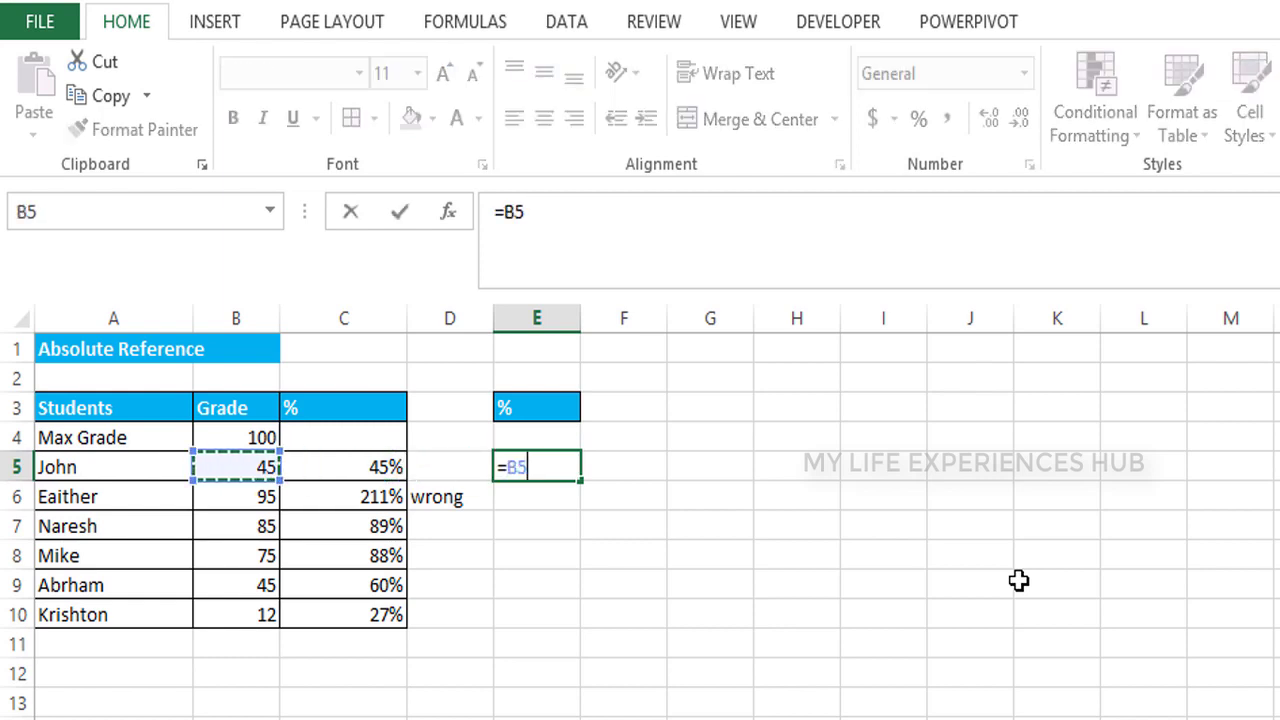
{"action": "key", "text": "Up"}
{"action": "key", "text": "Down"}
{"action": "type", "text": "/"}
{"action": "key", "text": "Left"}
{"action": "key", "text": "Left"}
{"action": "key", "text": "Left"}
{"action": "key", "text": "Up"}
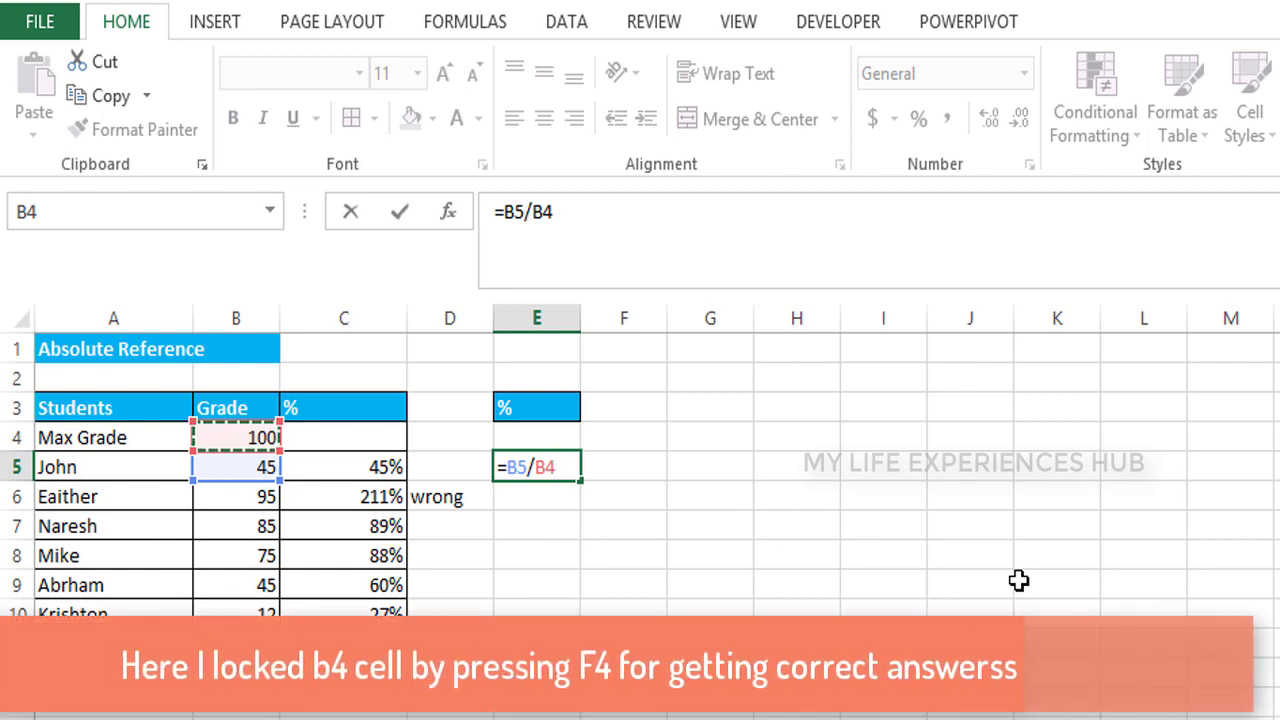
{"action": "key", "text": "F4"}
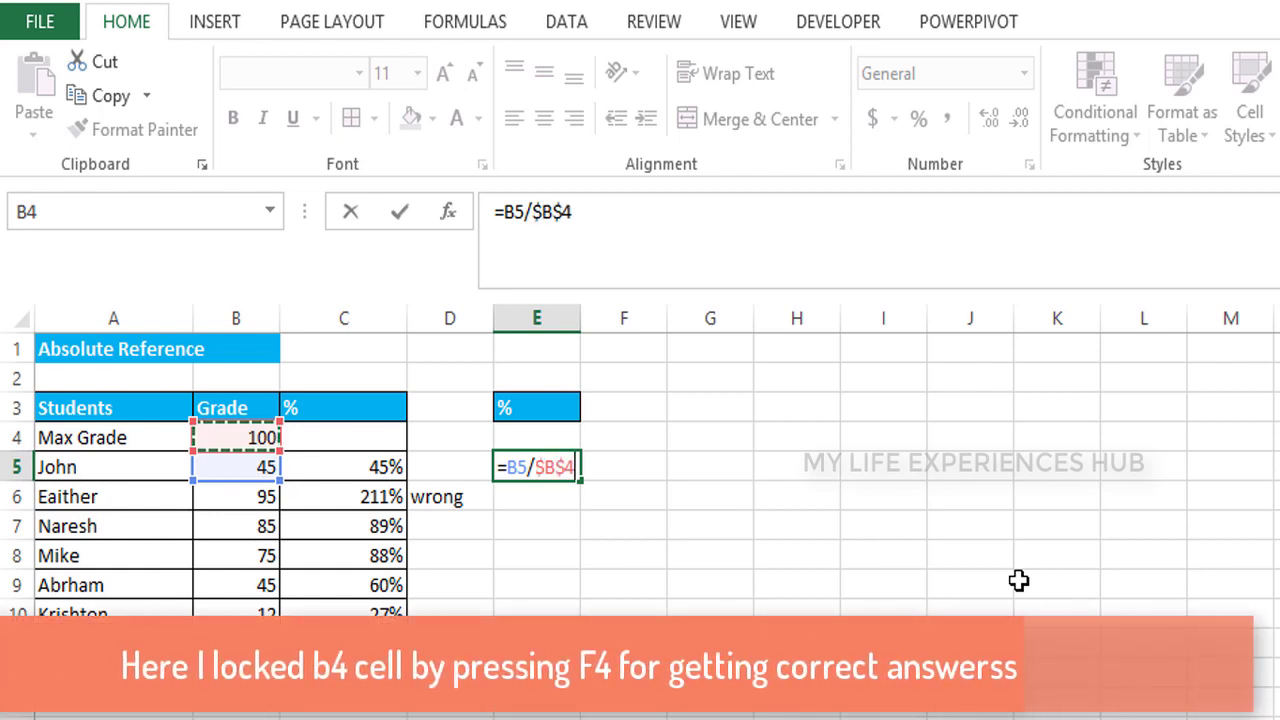
{"action": "key", "text": "Return"}
Format E5 as a percentage and fill it down to E10
{"action": "key", "text": "Up"}
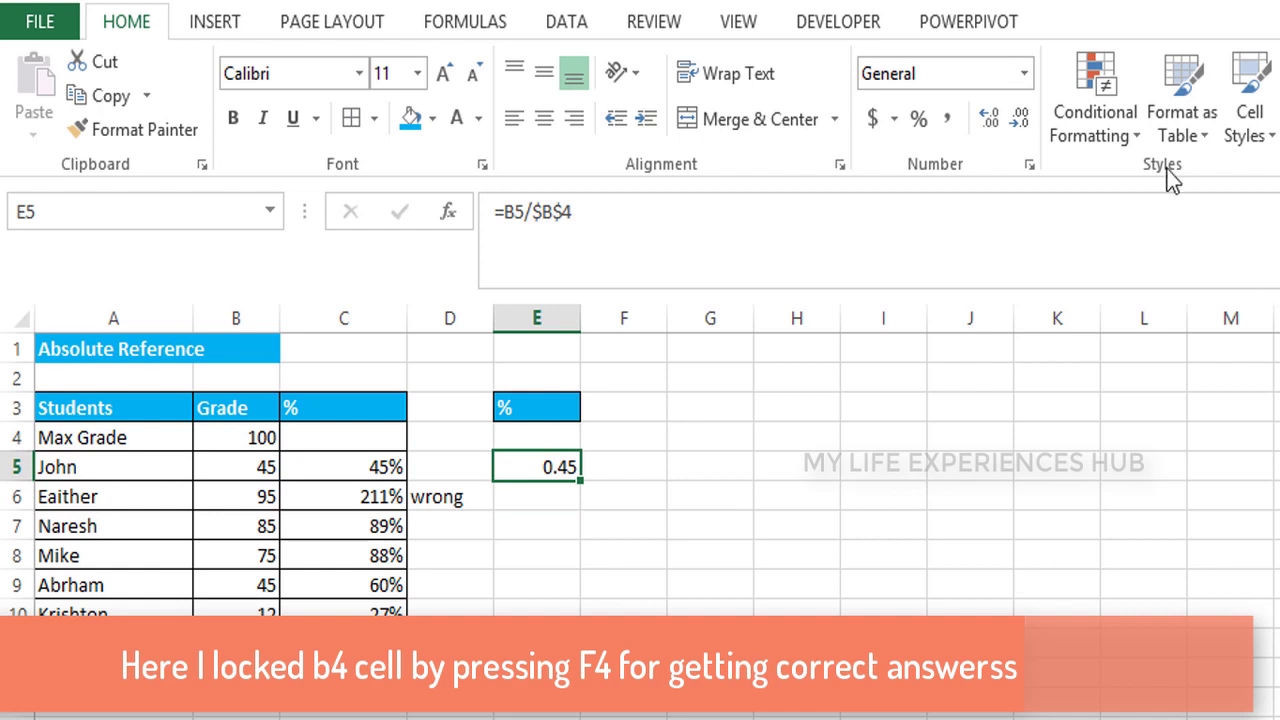
{"action": "left_click", "coordinate": [920, 118]}
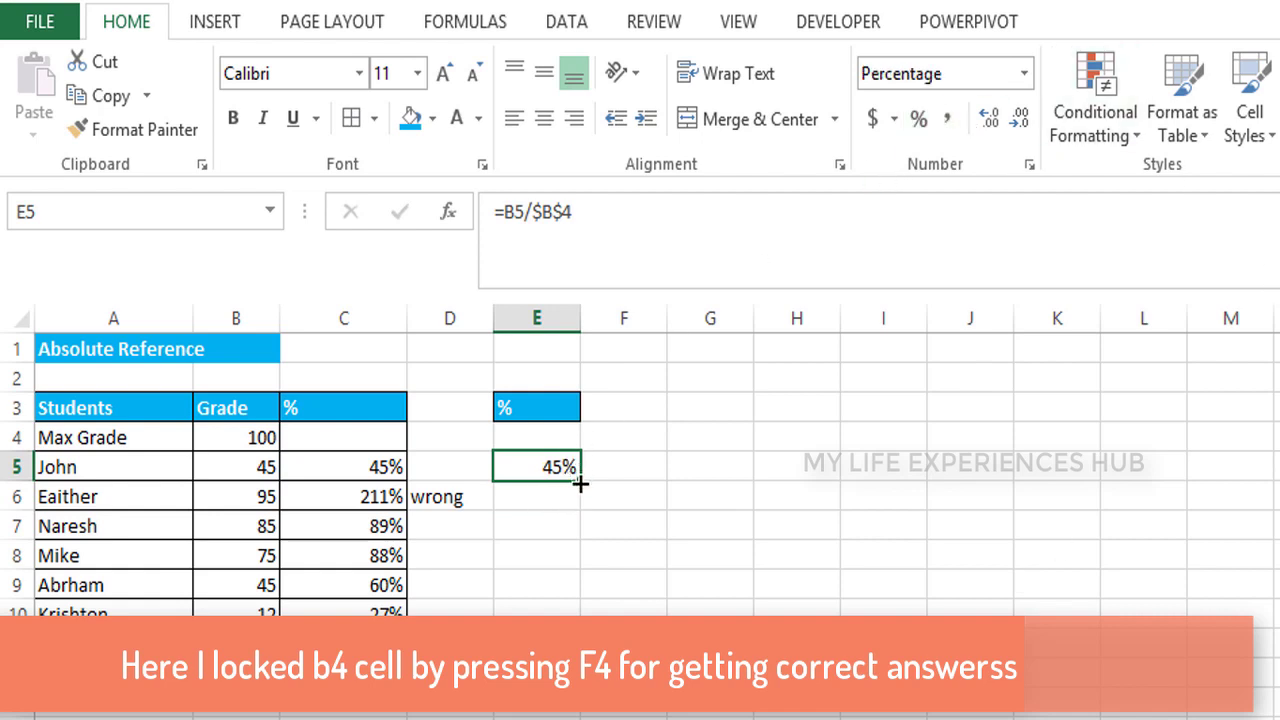
{"action": "left_click_drag", "start_coordinate": [580, 482], "coordinate": [576, 612]}
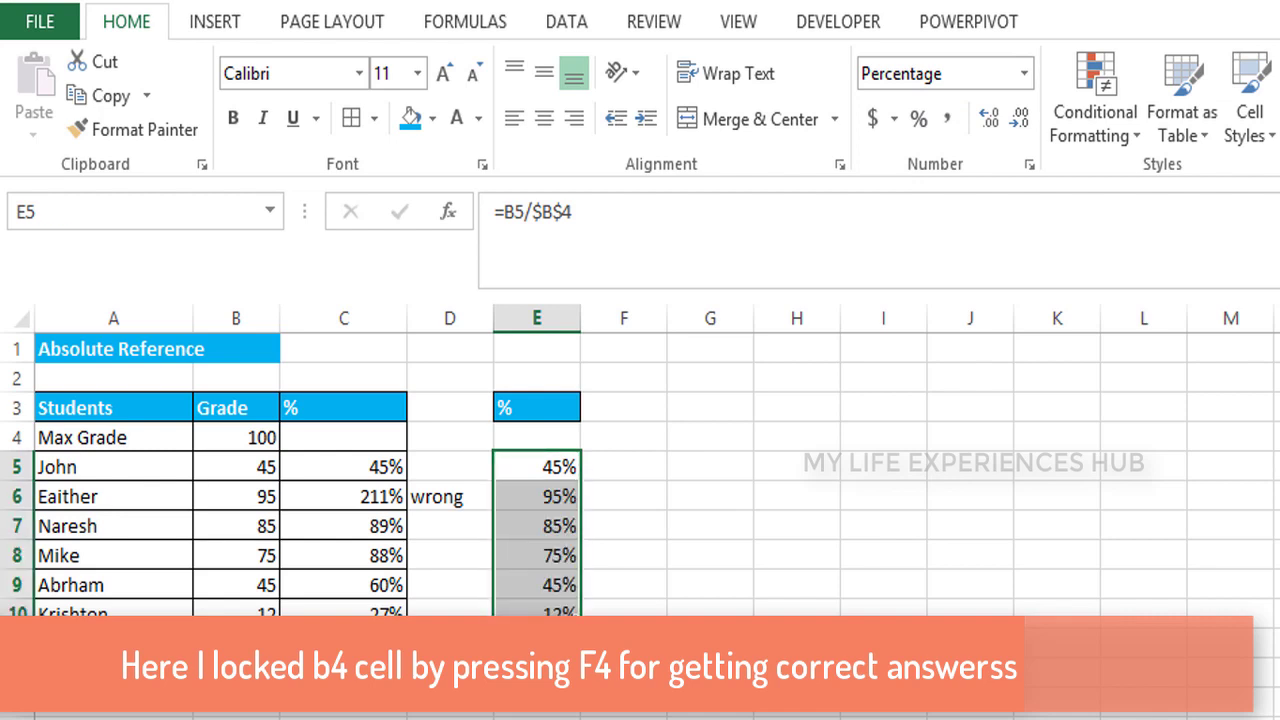
{"action": "left_click", "coordinate": [623, 466]}
Type the note 'Right' in F6 beside the 95% result
{"action": "left_click", "coordinate": [623, 496]}
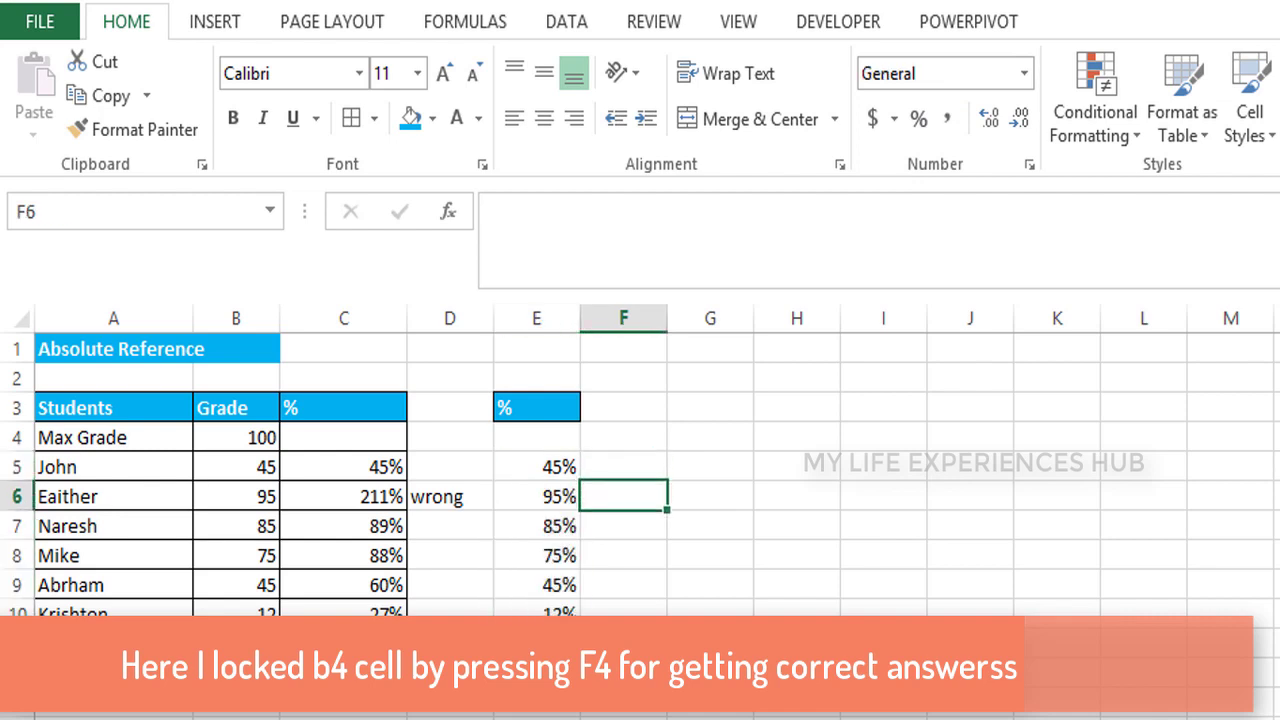
{"action": "type", "text": "Right"}
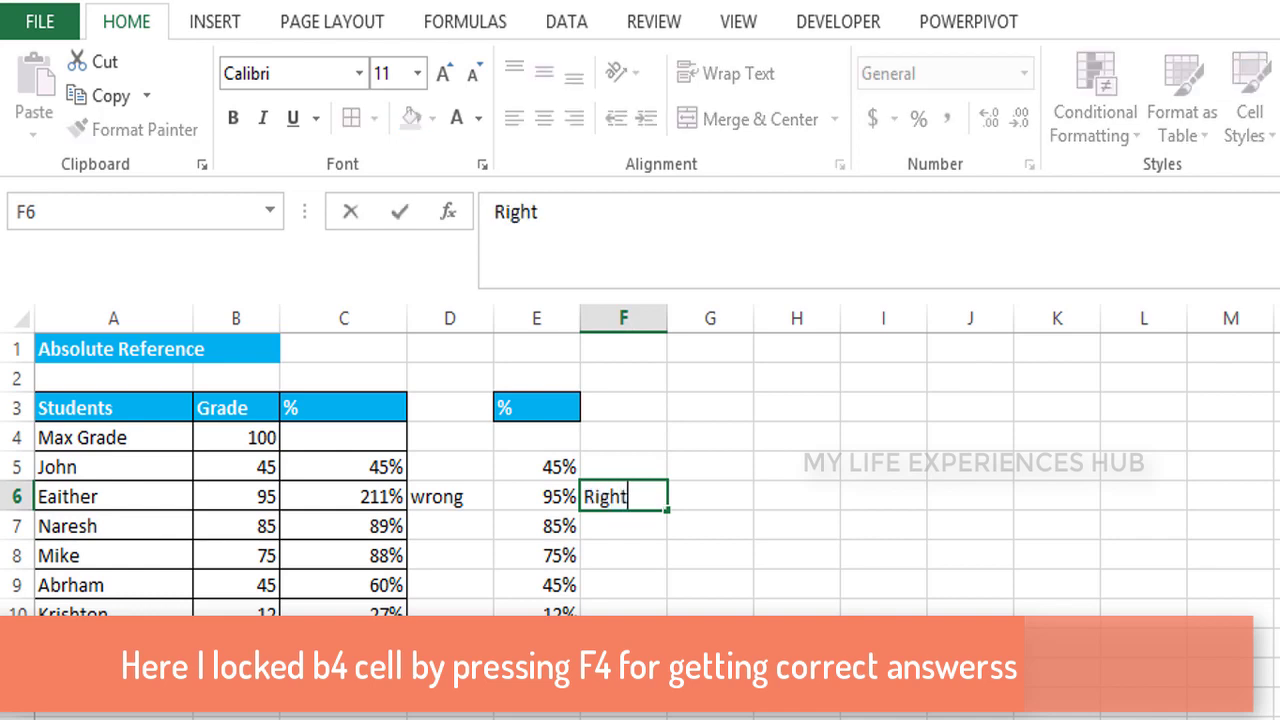
{"action": "key", "text": "Return"}
Select the corrected percentages E5:E9 and move to the next, empty worksheet
{"action": "left_click", "coordinate": [623, 496]}
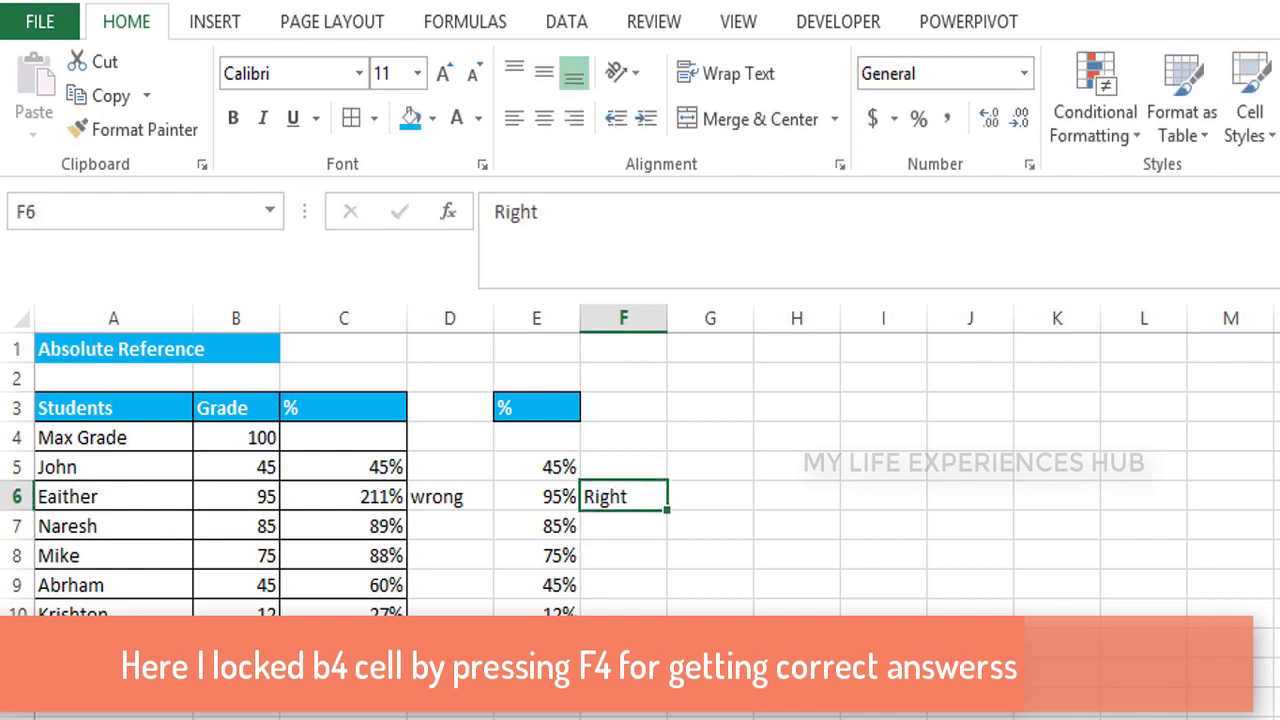
{"action": "left_click", "coordinate": [536, 496]}
{"action": "left_click_drag", "start_coordinate": [536, 466], "coordinate": [536, 613]}
{"action": "key", "text": "alt"}
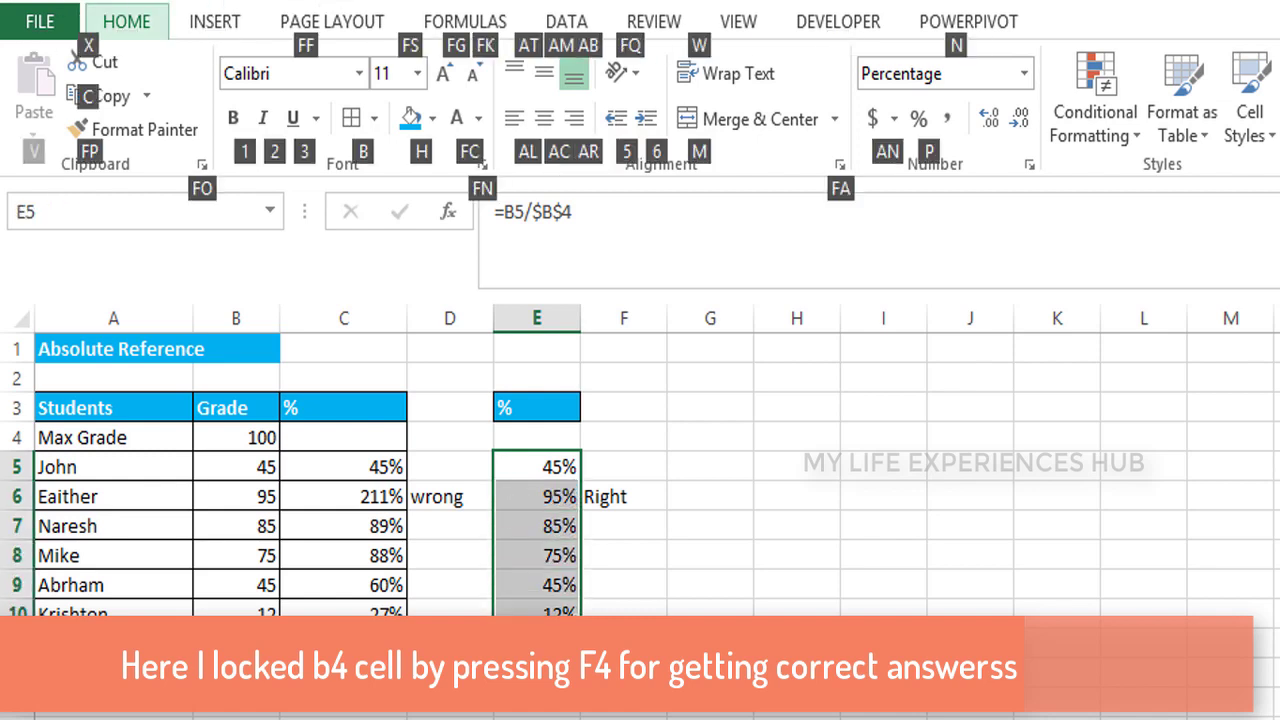
{"action": "key", "text": "alt"}
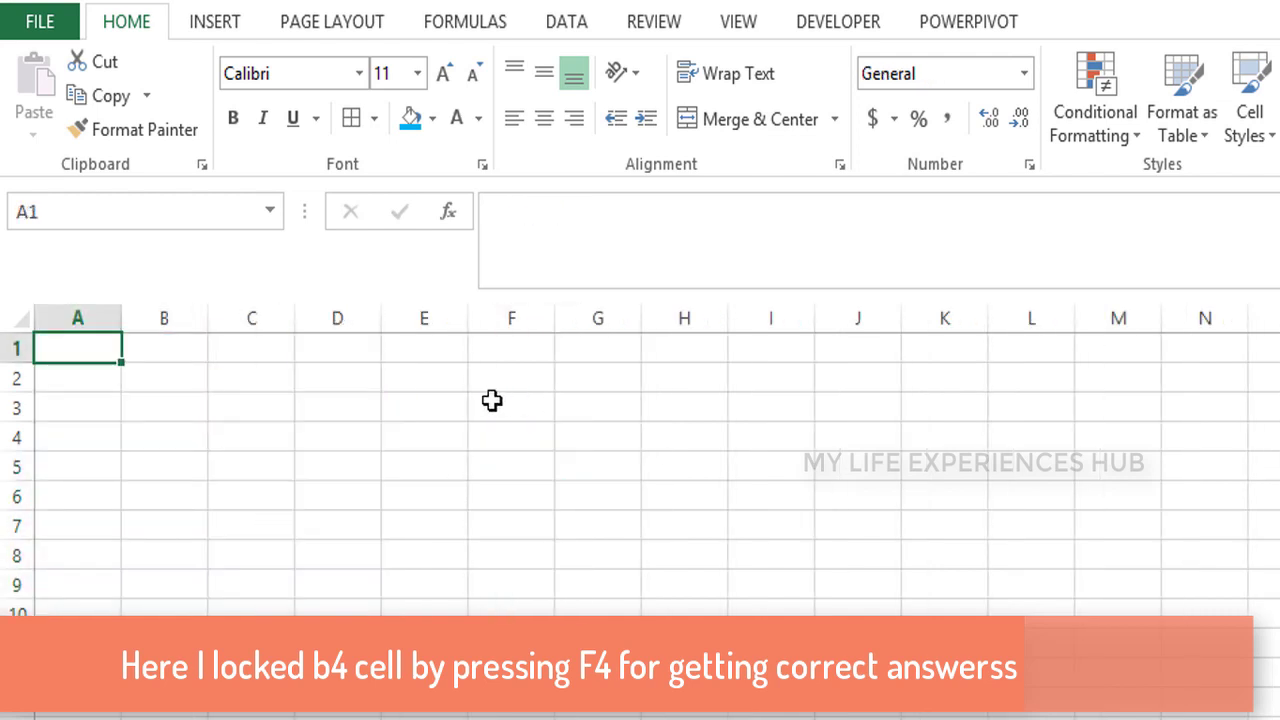
Enter the column headers 1, 2, 3, 4, 5 across B3:F3
{"action": "key", "text": "Down"}
{"action": "key", "text": "Down"}
{"action": "key", "text": "Right"}
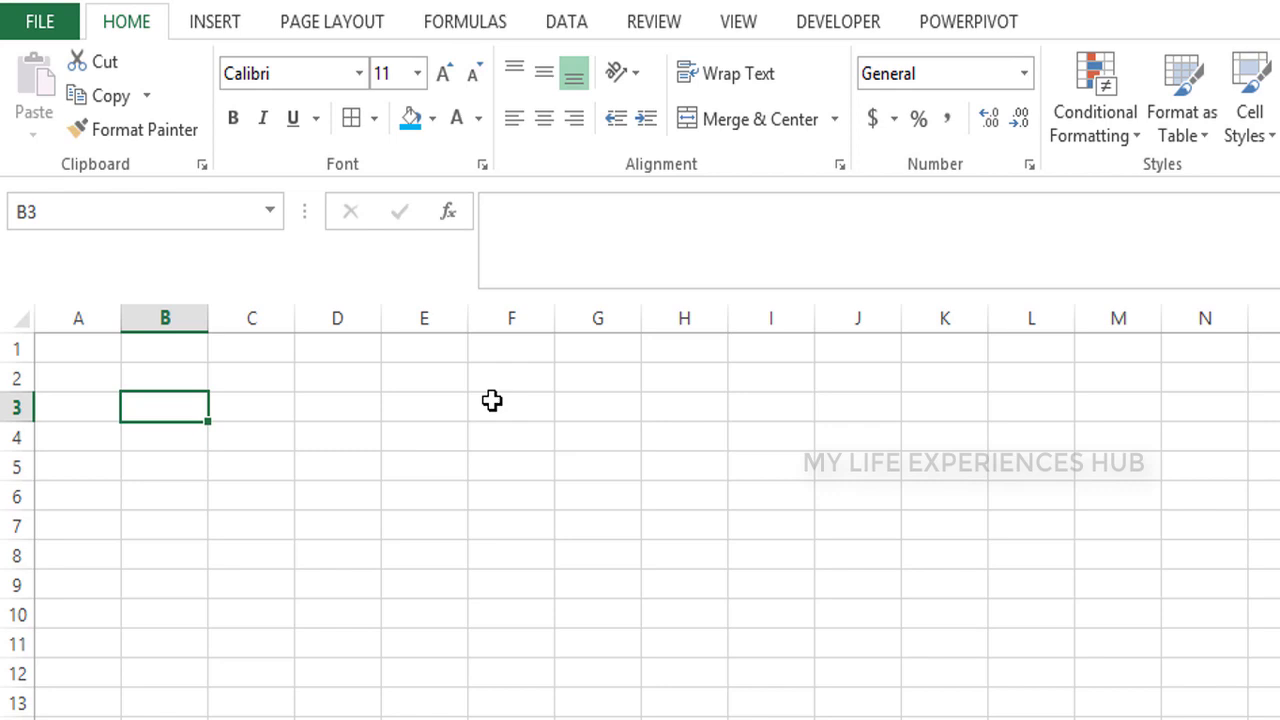
{"action": "type", "text": "1"}
{"action": "key", "text": "Tab"}
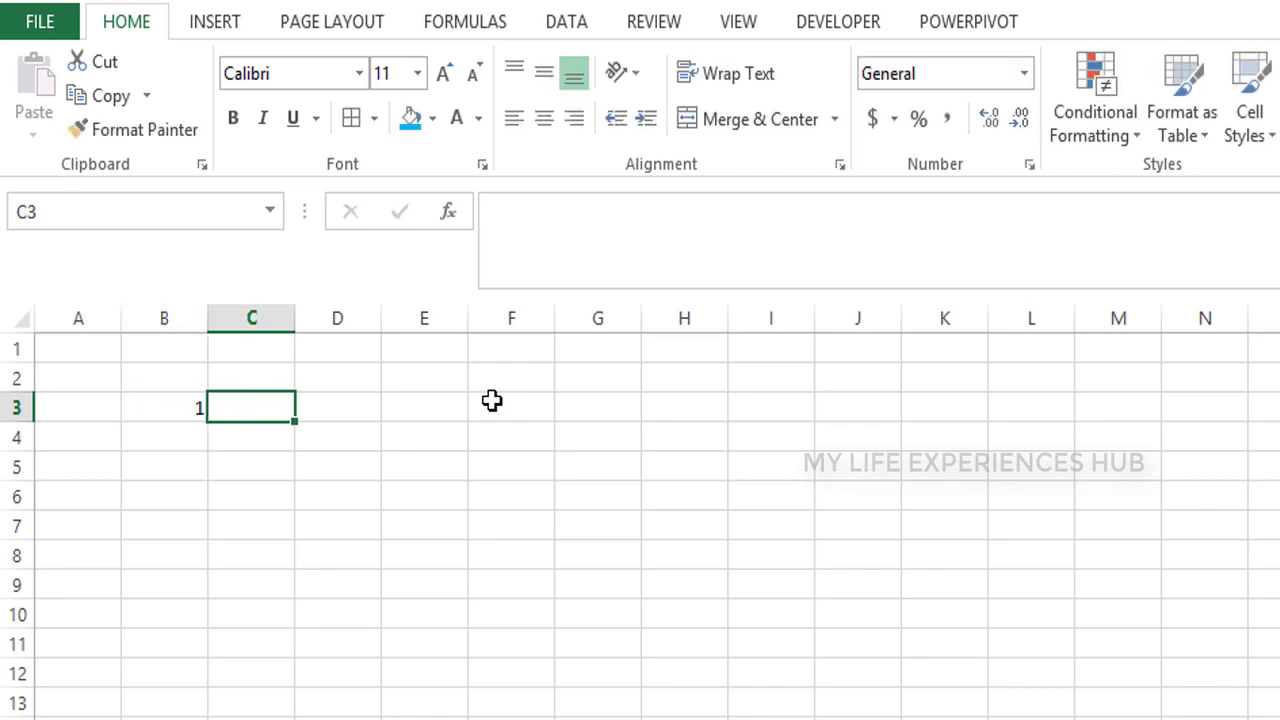
{"action": "type", "text": "2"}
{"action": "key", "text": "Tab"}
{"action": "type", "text": "3"}
{"action": "key", "text": "Tab"}
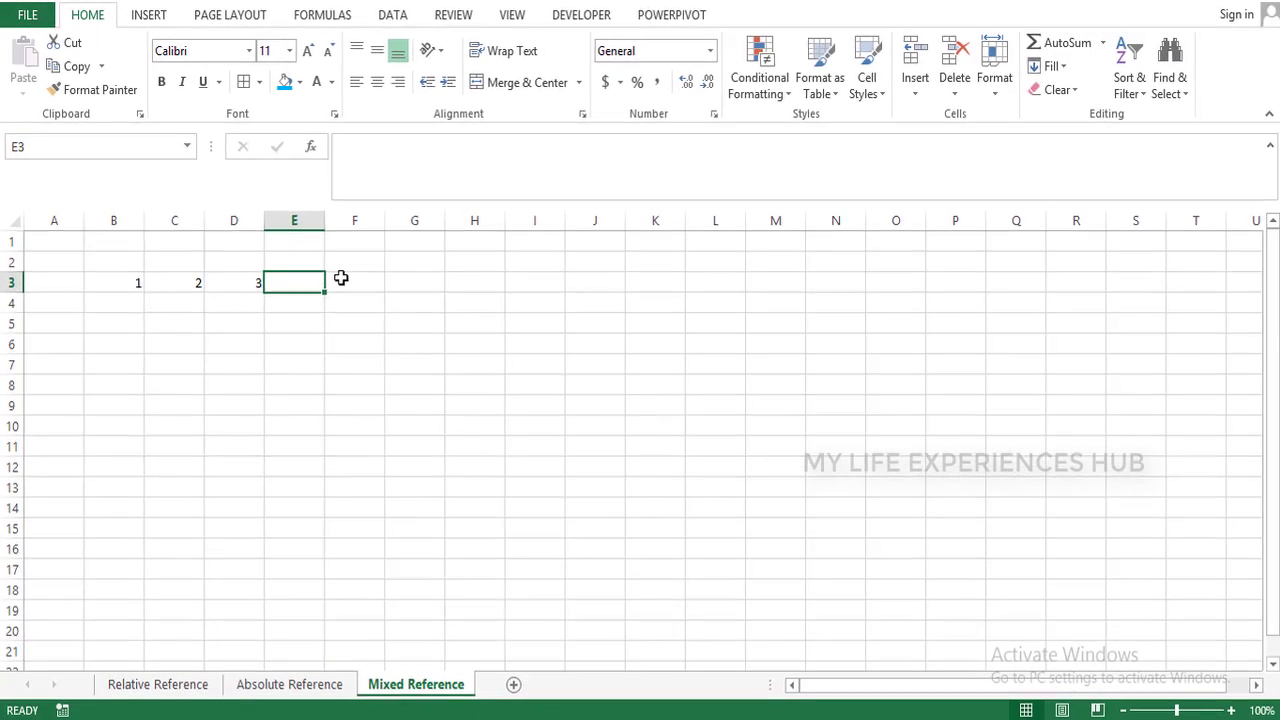
{"action": "type", "text": "4"}
{"action": "key", "text": "Tab"}
{"action": "type", "text": "5"}
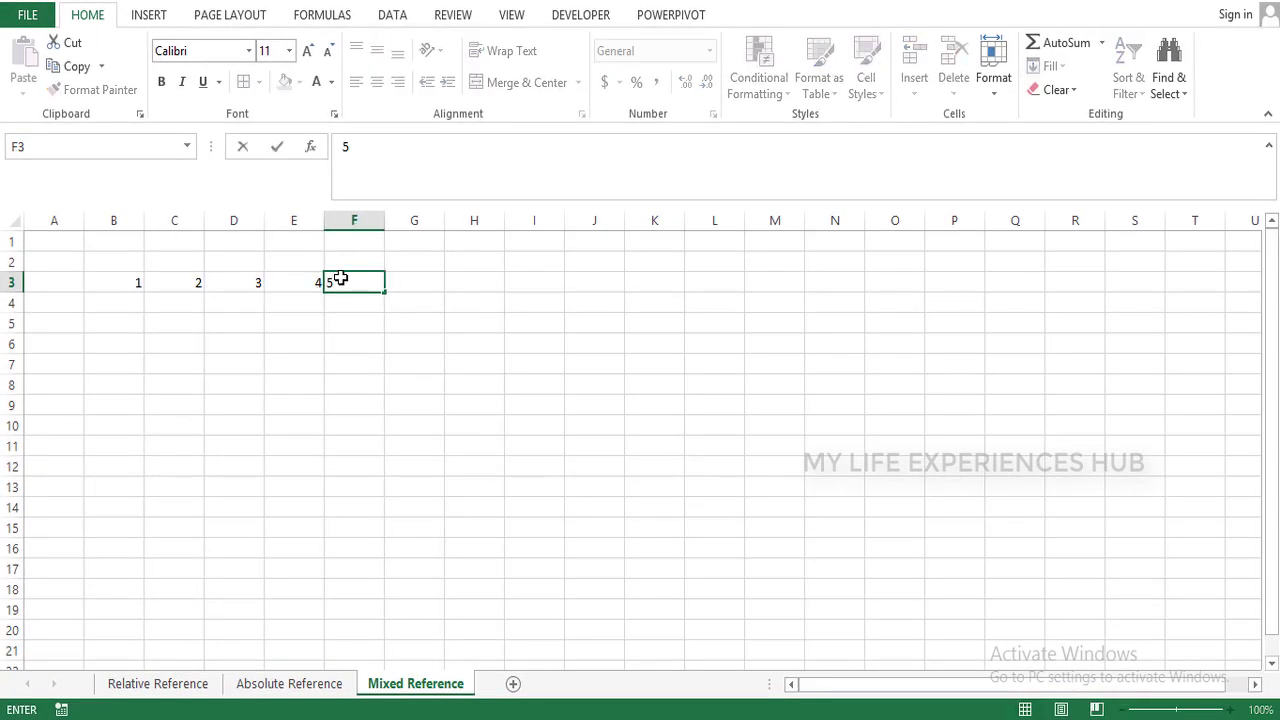
{"action": "key", "text": "Return"}
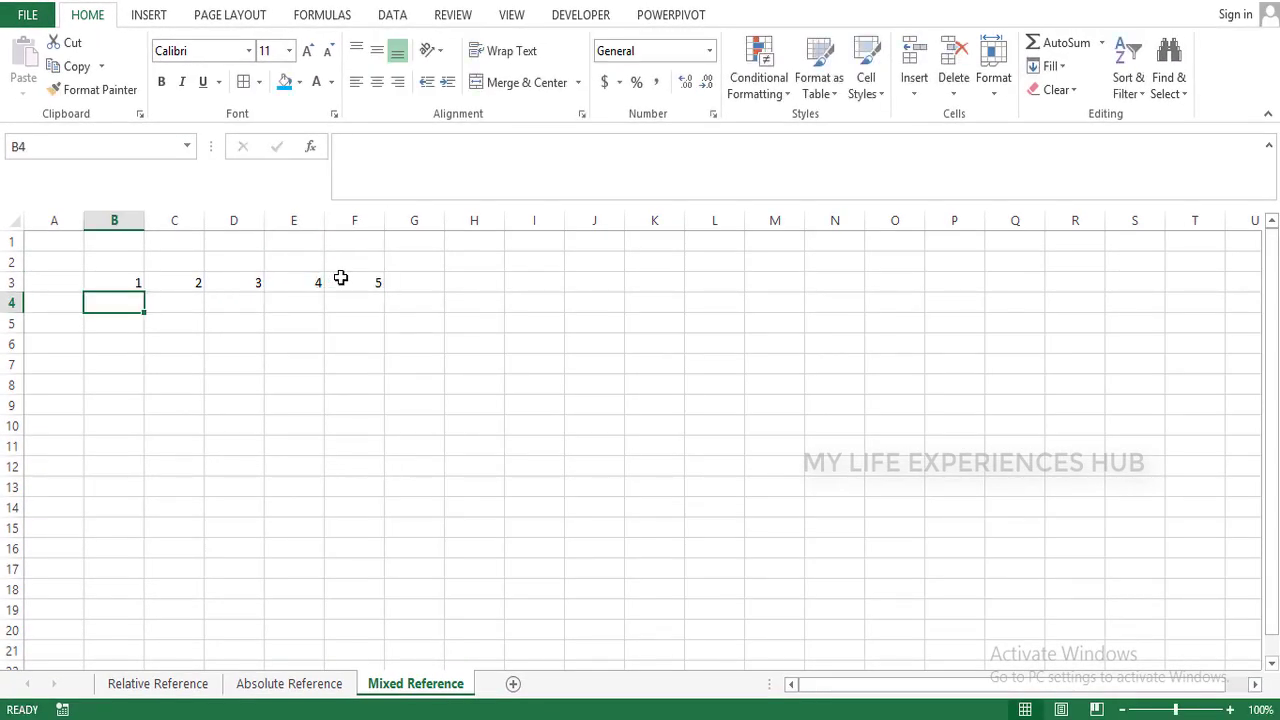
Enter the row values 10, 20, 30, 40, 50 down A4:A8
{"action": "key", "text": "Left"}
{"action": "type", "text": "10"}
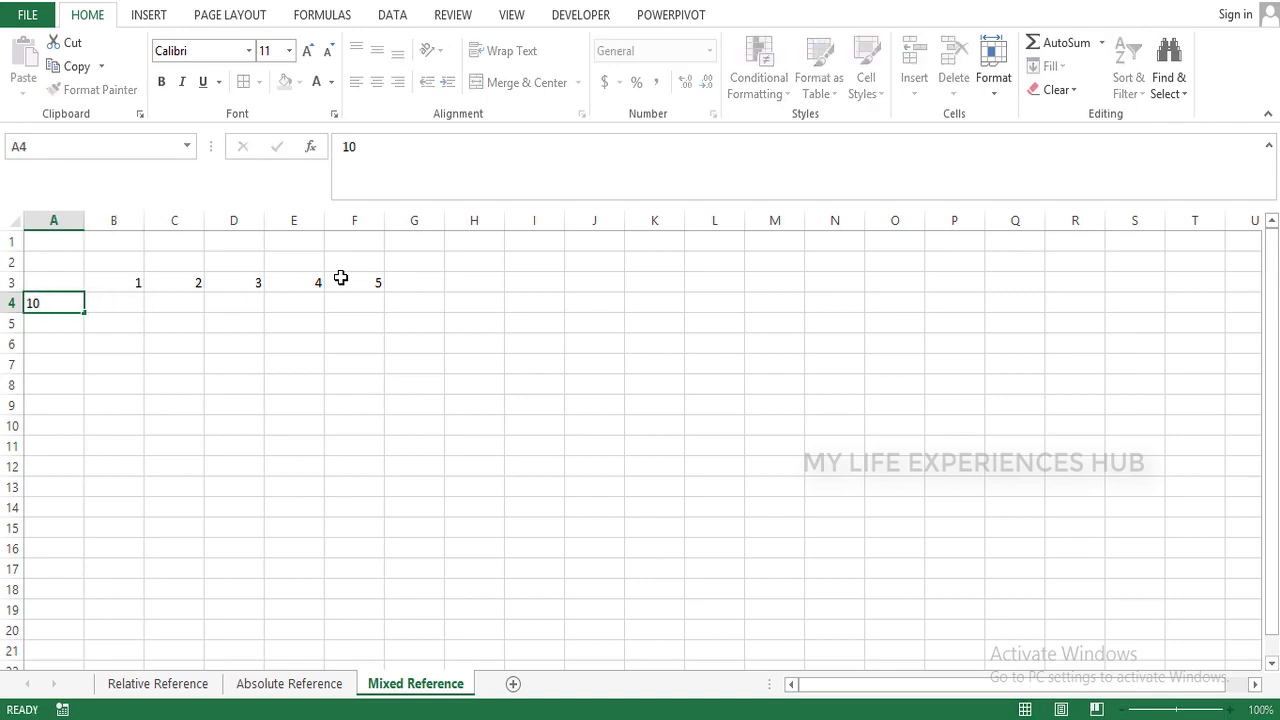
{"action": "key", "text": "Return"}
{"action": "type", "text": "20"}
{"action": "key", "text": "Return"}
{"action": "type", "text": "3"}
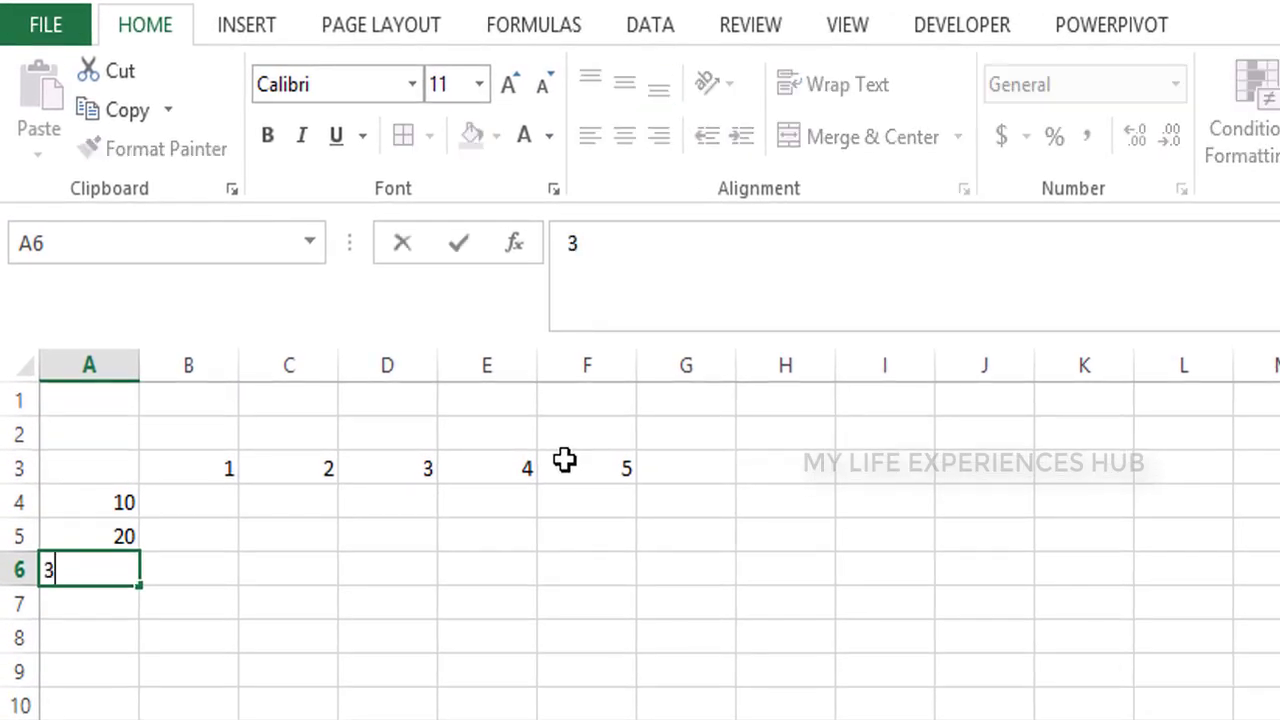
{"action": "type", "text": "0"}
{"action": "key", "text": "Return"}
{"action": "type", "text": "40"}
{"action": "key", "text": "Return"}
{"action": "type", "text": "5"}
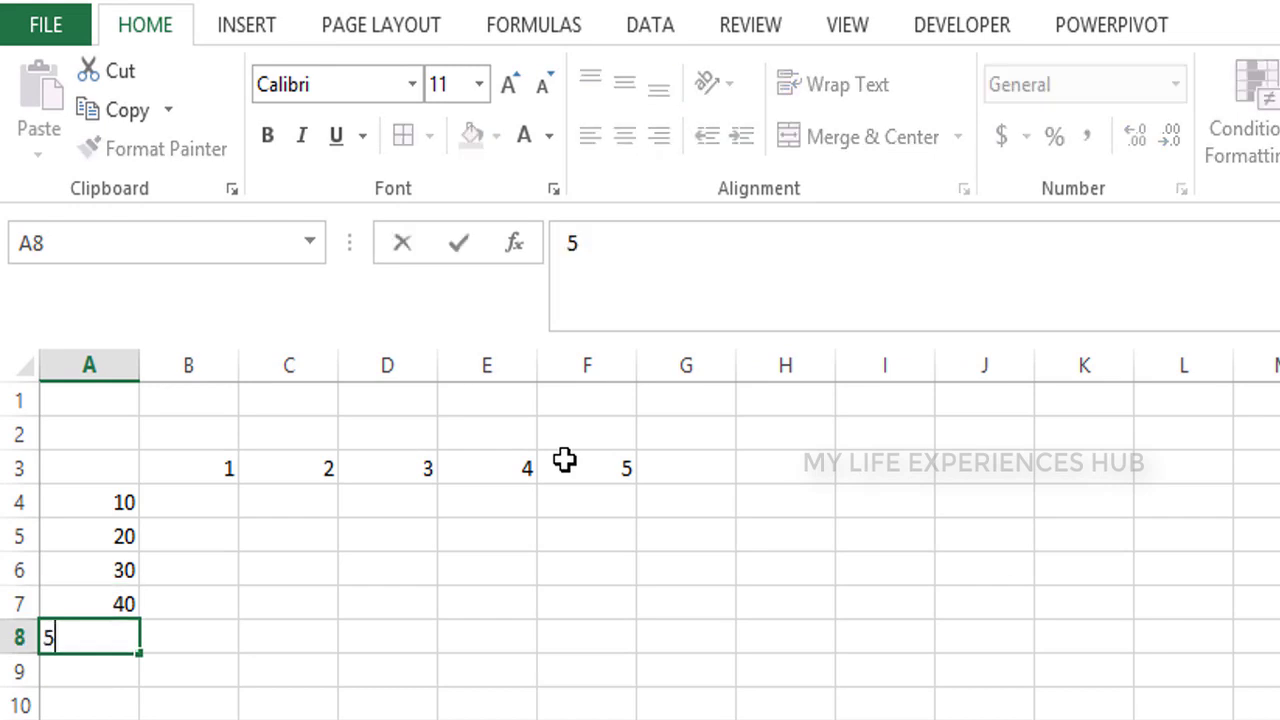
{"action": "type", "text": "0"}
{"action": "key", "text": "Return"}
Apply All Borders to the A3:F8 grid
{"action": "key", "text": "Up"}
{"action": "key", "text": "Up"}
{"action": "key", "text": "Up"}
{"action": "key", "text": "Up"}
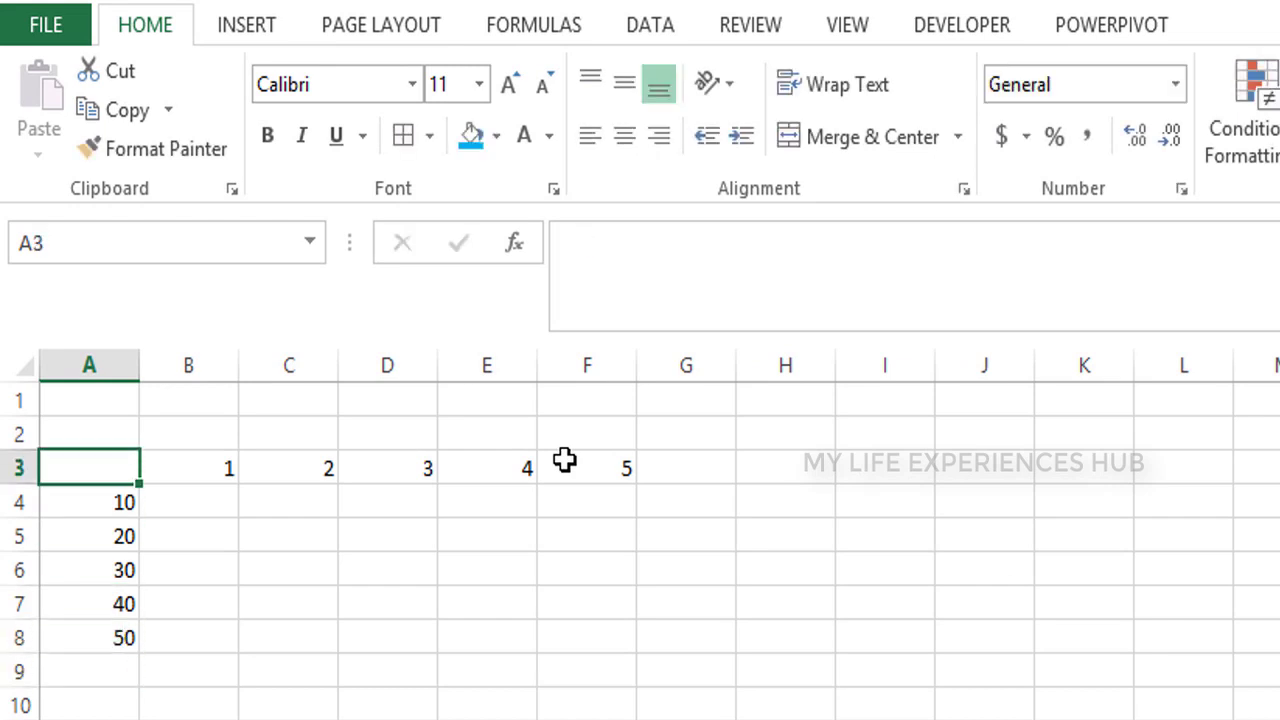
{"action": "key", "text": "shift+Right"}
{"action": "key", "text": "shift+Right"}
{"action": "key", "text": "shift+Right"}
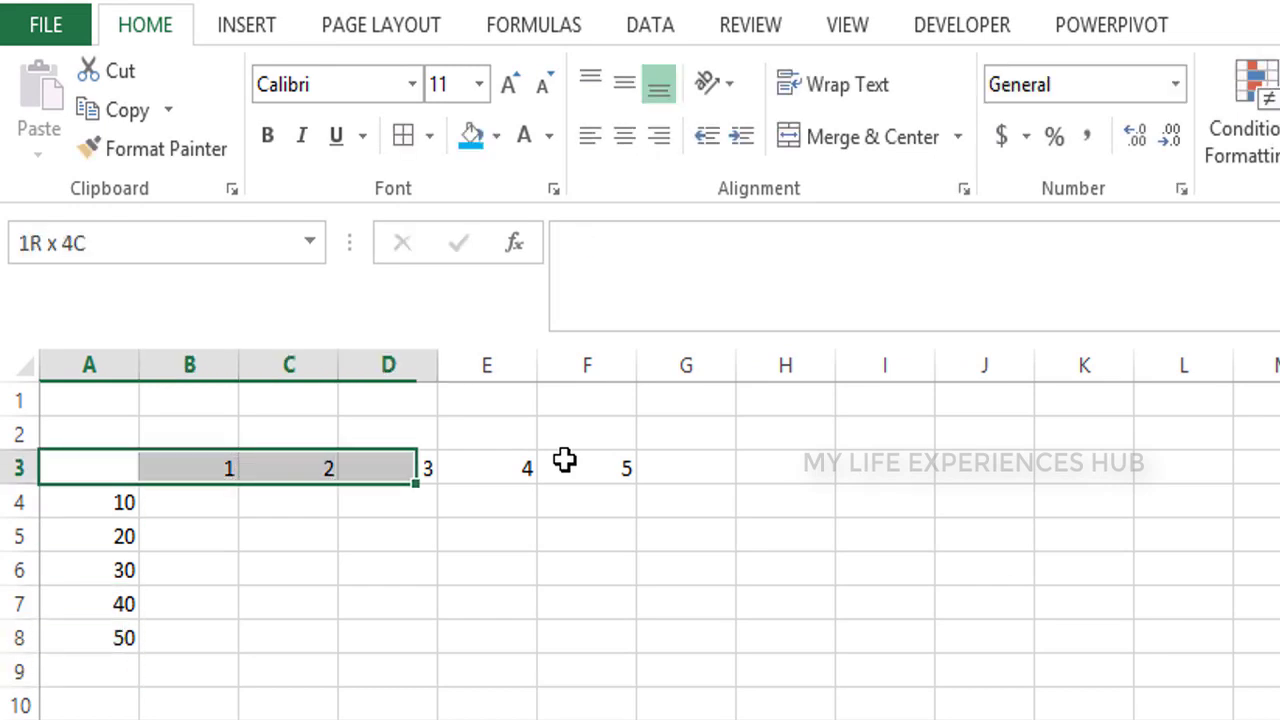
{"action": "key", "text": "shift+Right"}
{"action": "key", "text": "shift+Right"}
{"action": "key", "text": "shift+Down"}
{"action": "key", "text": "shift+Down"}
{"action": "key", "text": "shift+Down"}
{"action": "key", "text": "shift+Down"}
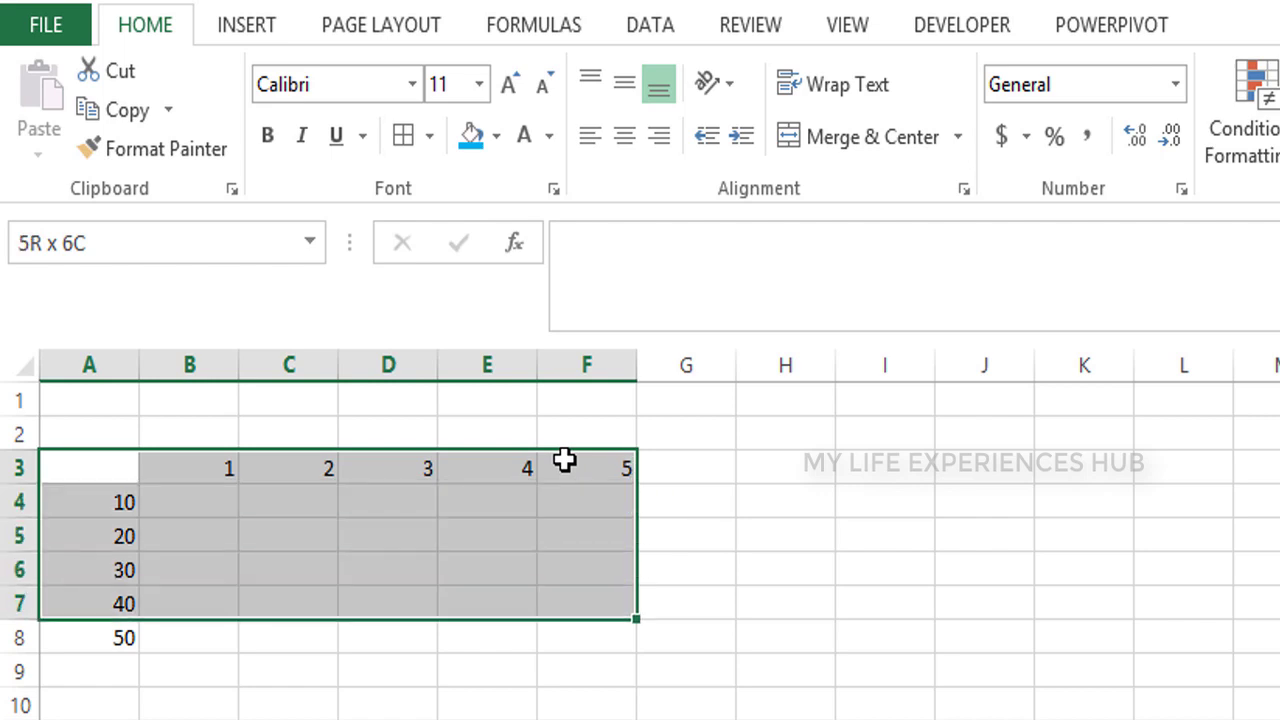
{"action": "key", "text": "shift+Down"}
{"action": "key", "text": "alt+h"}
{"action": "key", "text": "b"}
{"action": "key", "text": "a"}
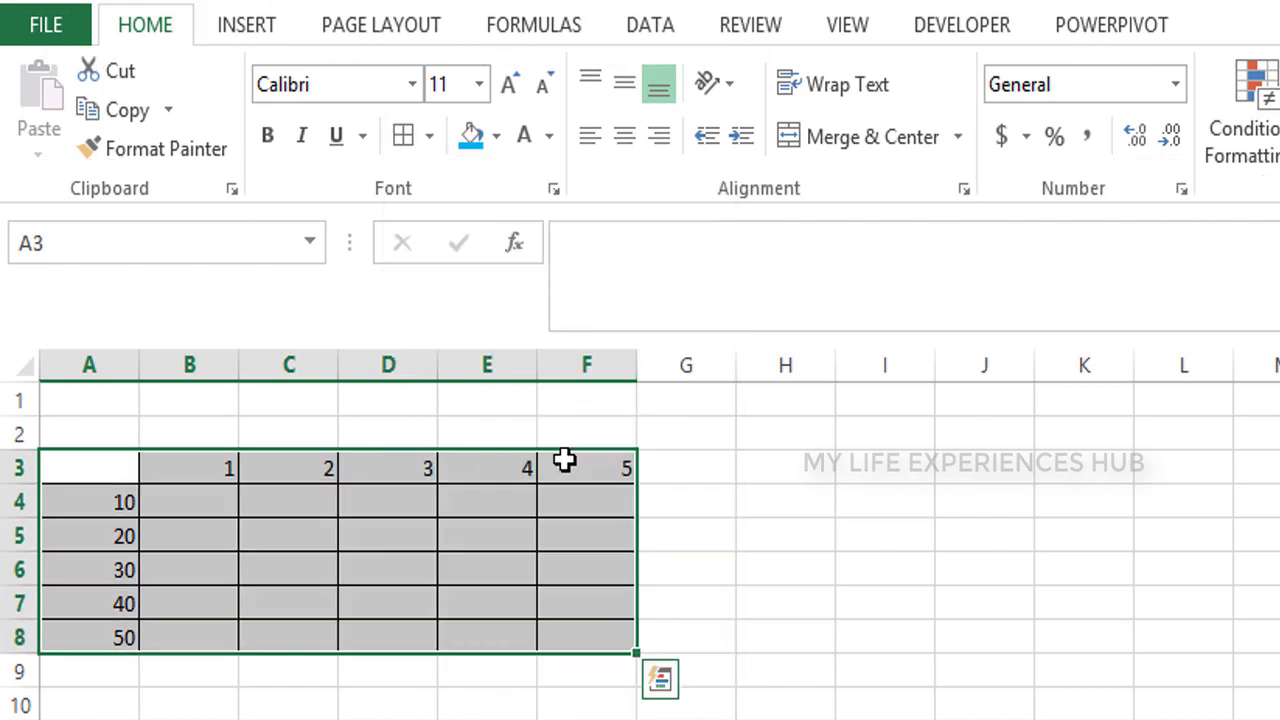
{"action": "key", "text": "Left"}
{"action": "key", "text": "Right"}
{"action": "key", "text": "Left"}
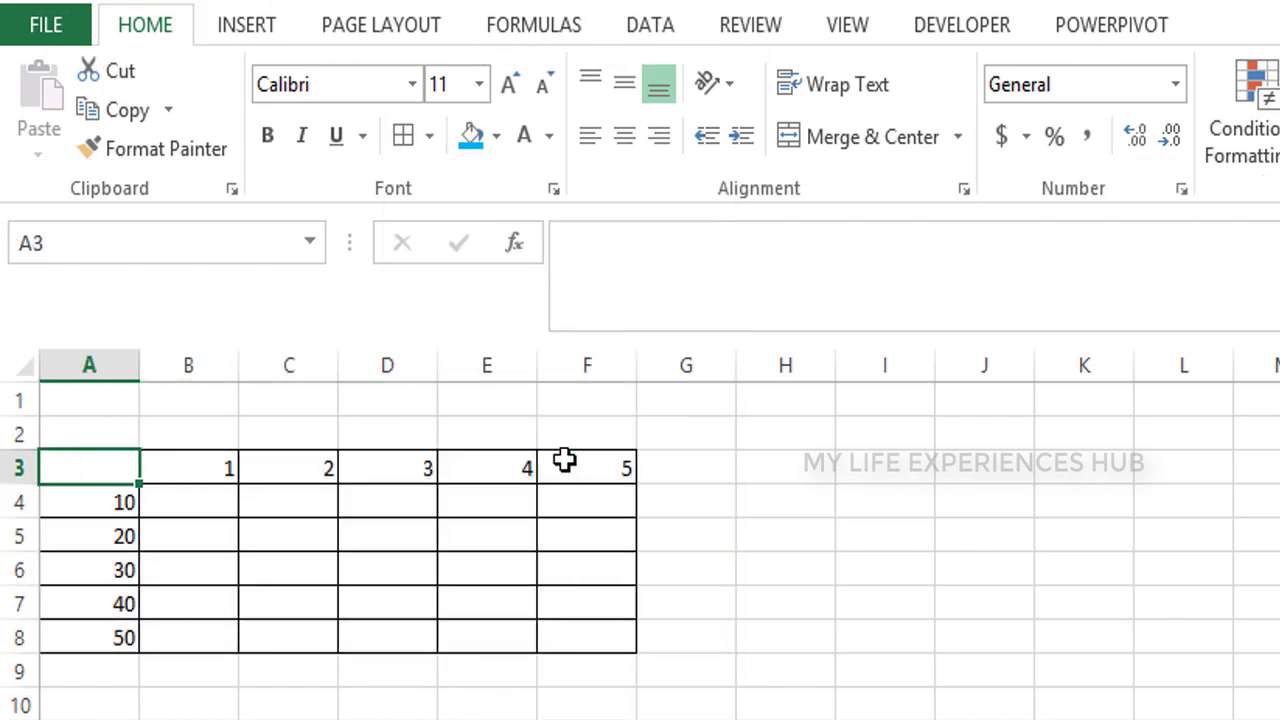
{"action": "key", "text": "Right"}
Shade headers B3:F3 and A4:A8 blue, making the A4:A8 numbers white
{"action": "key", "text": "shift+Right"}
{"action": "key", "text": "shift+Right"}
{"action": "key", "text": "shift+Right"}
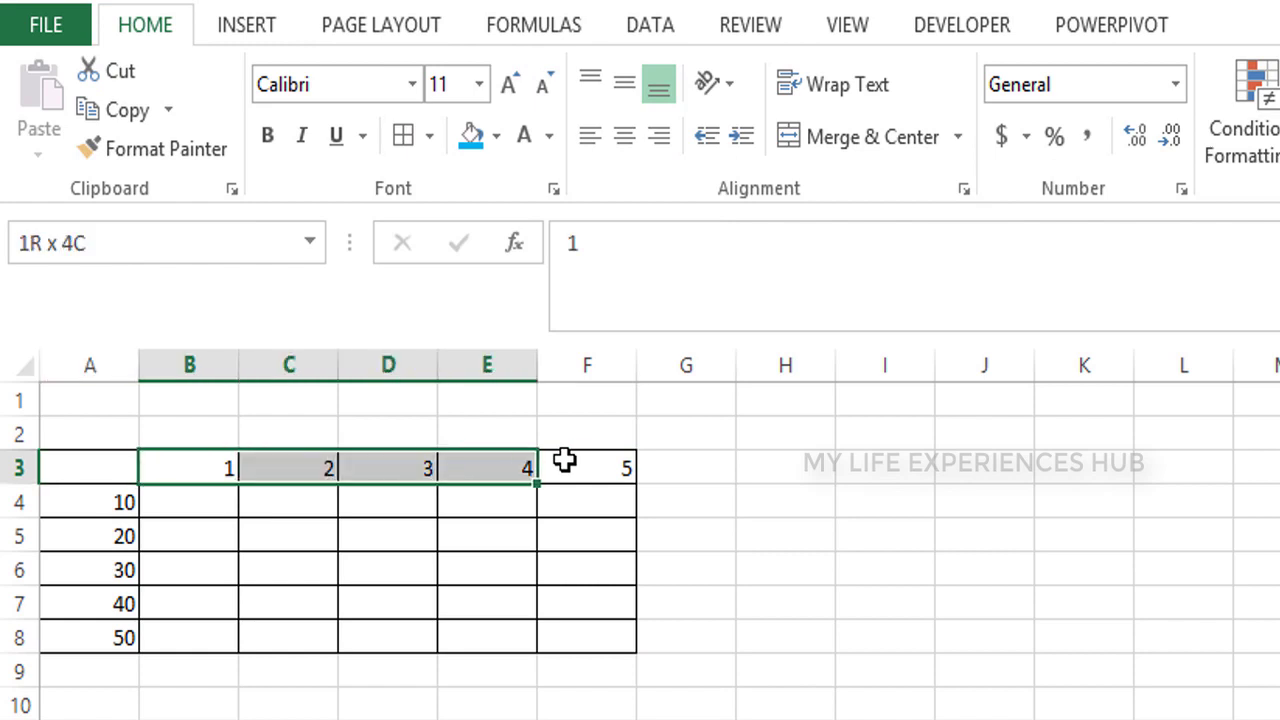
{"action": "key", "text": "shift+Right"}
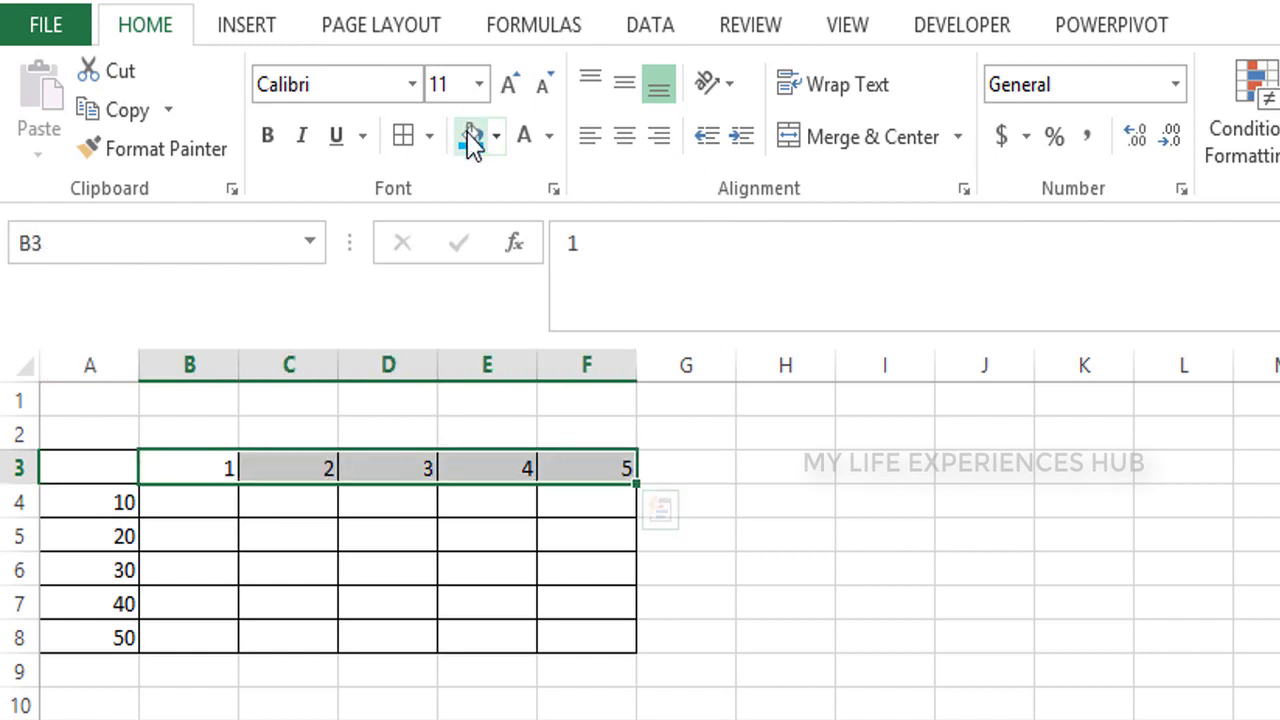
{"action": "left_click", "coordinate": [470, 135]}
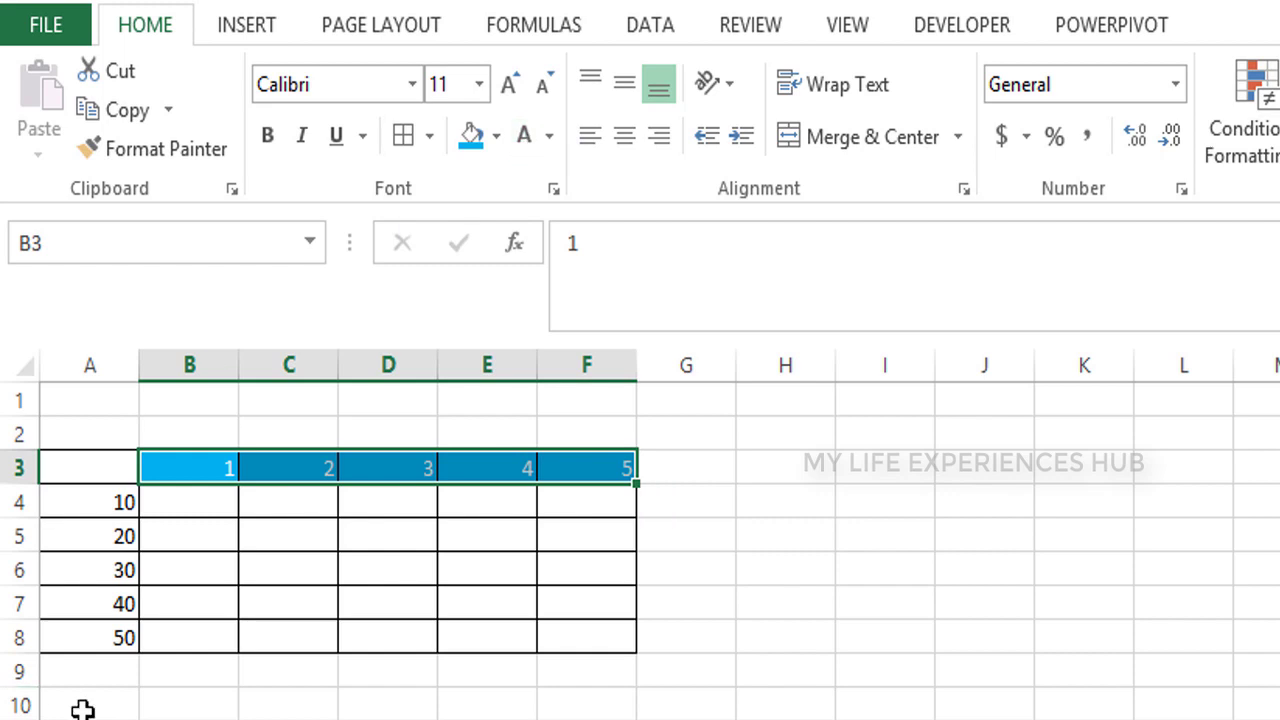
{"action": "left_click", "coordinate": [79, 502]}
{"action": "key", "text": "shift+Down"}
{"action": "key", "text": "shift+Down"}
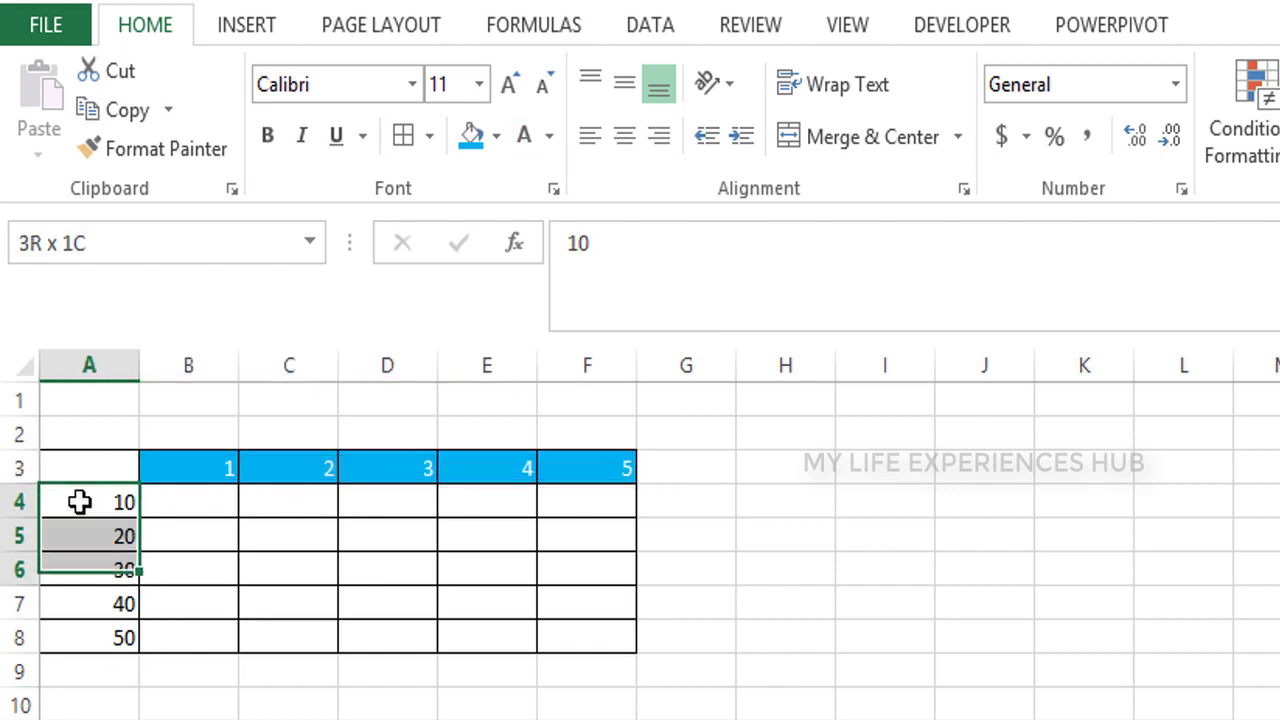
{"action": "key", "text": "shift+Down"}
{"action": "key", "text": "shift+Down"}
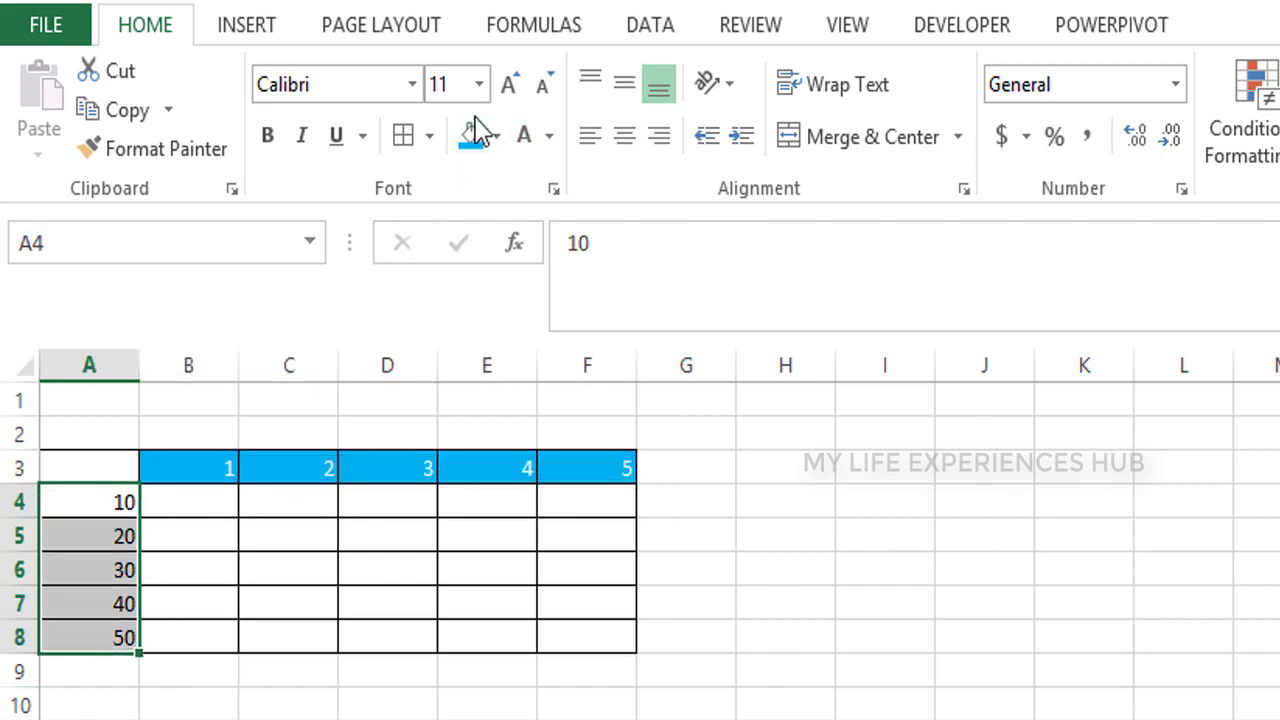
{"action": "left_click", "coordinate": [472, 137]}
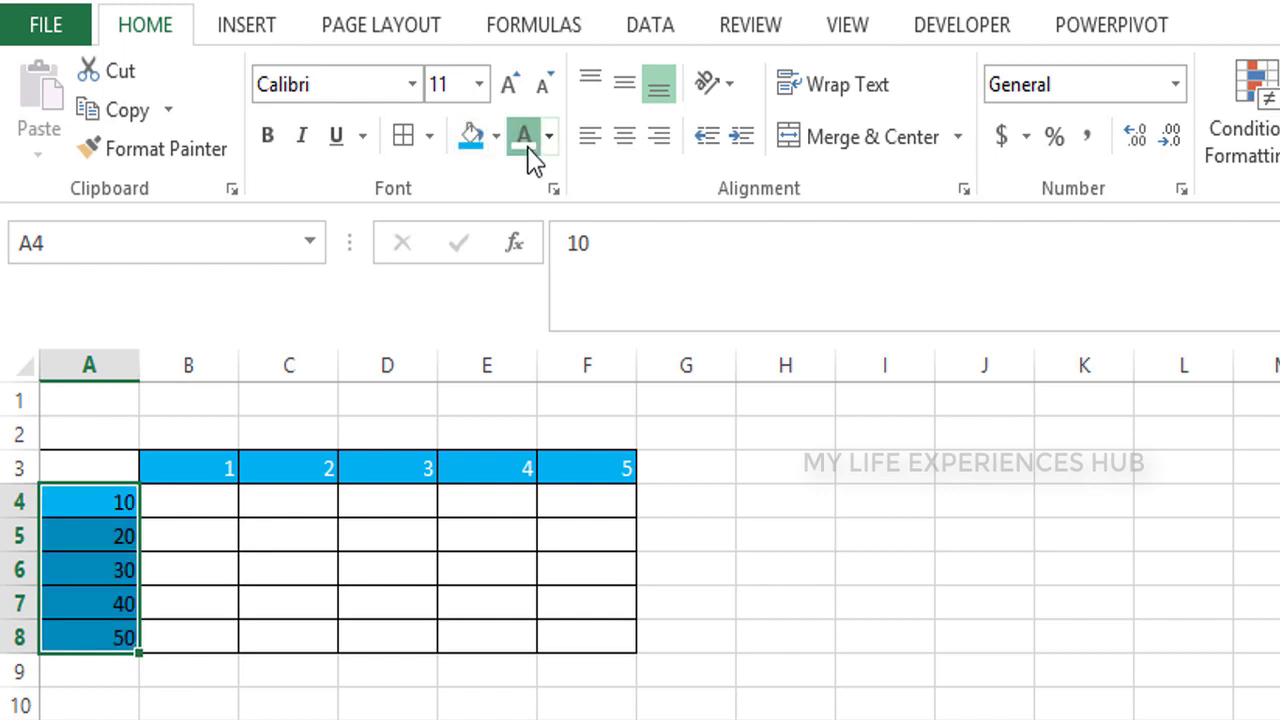
{"action": "left_click", "coordinate": [529, 157]}
Type the title 'Mixed Reference' in cell C1
{"action": "left_click", "coordinate": [230, 396]}
{"action": "key", "text": "Right"}
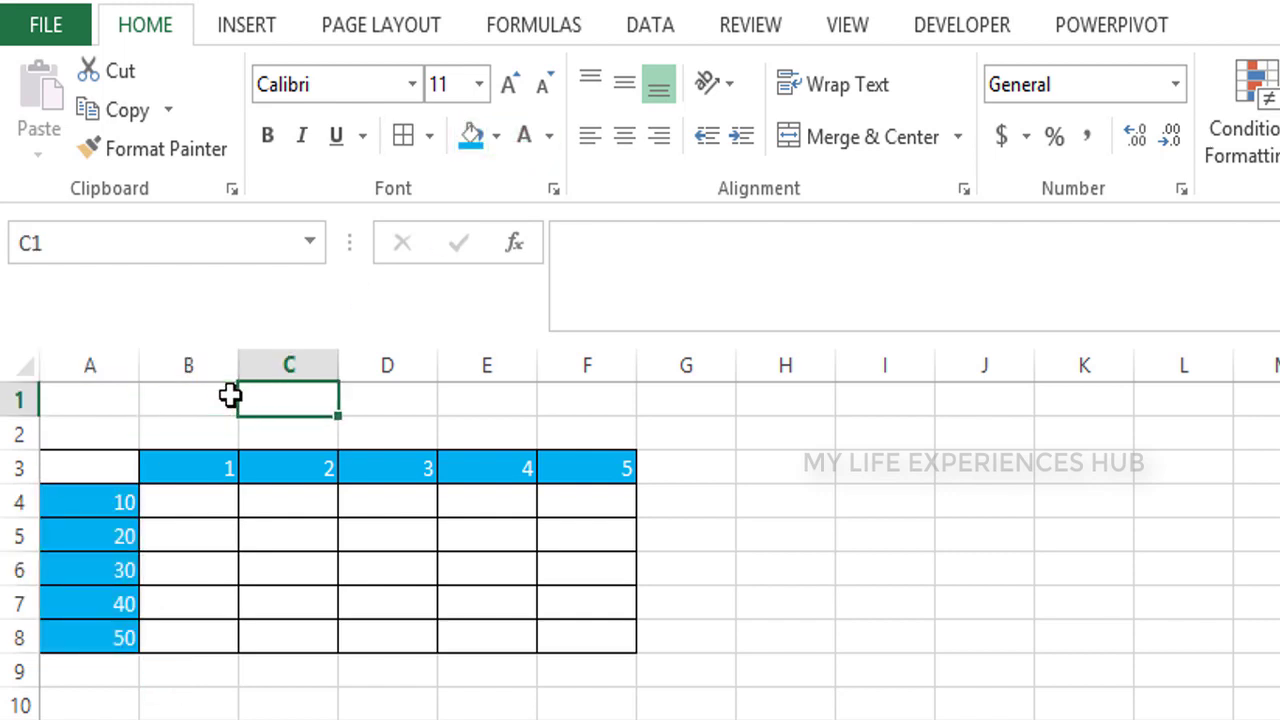
{"action": "type", "text": "Mi"}
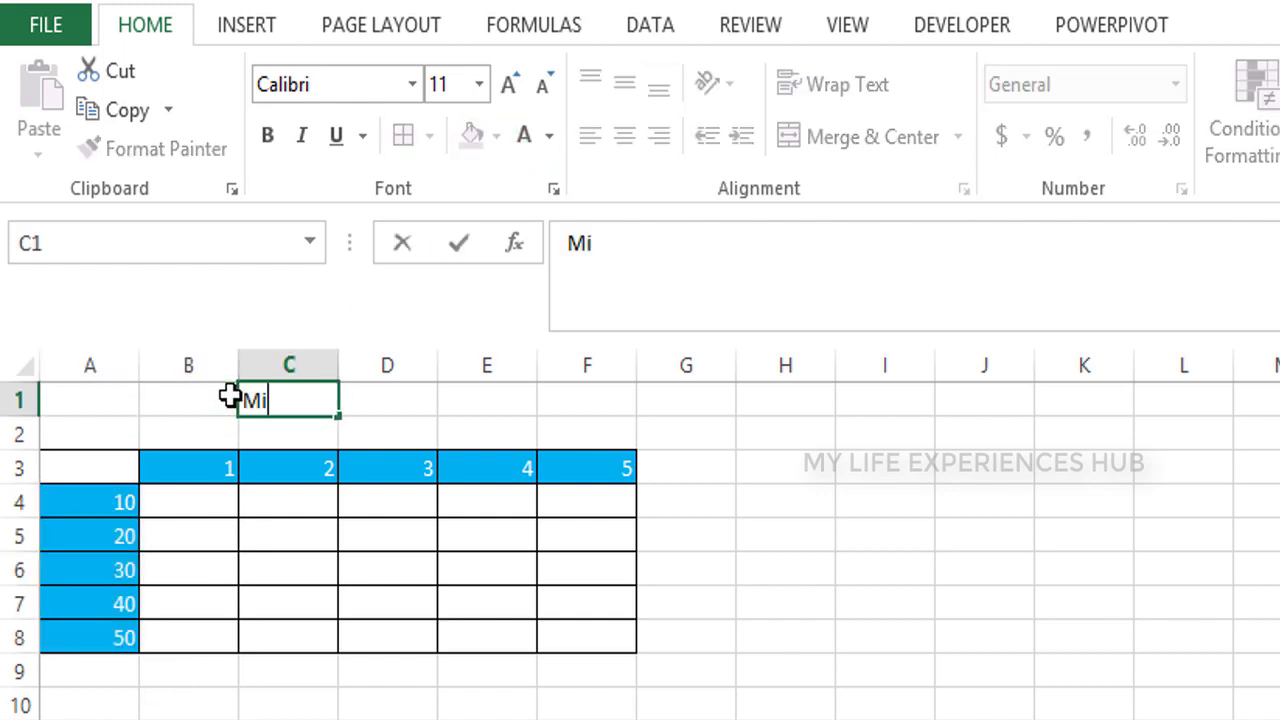
{"action": "type", "text": "xe"}
{"action": "key", "text": "BackSpace"}
{"action": "type", "text": "xed"}
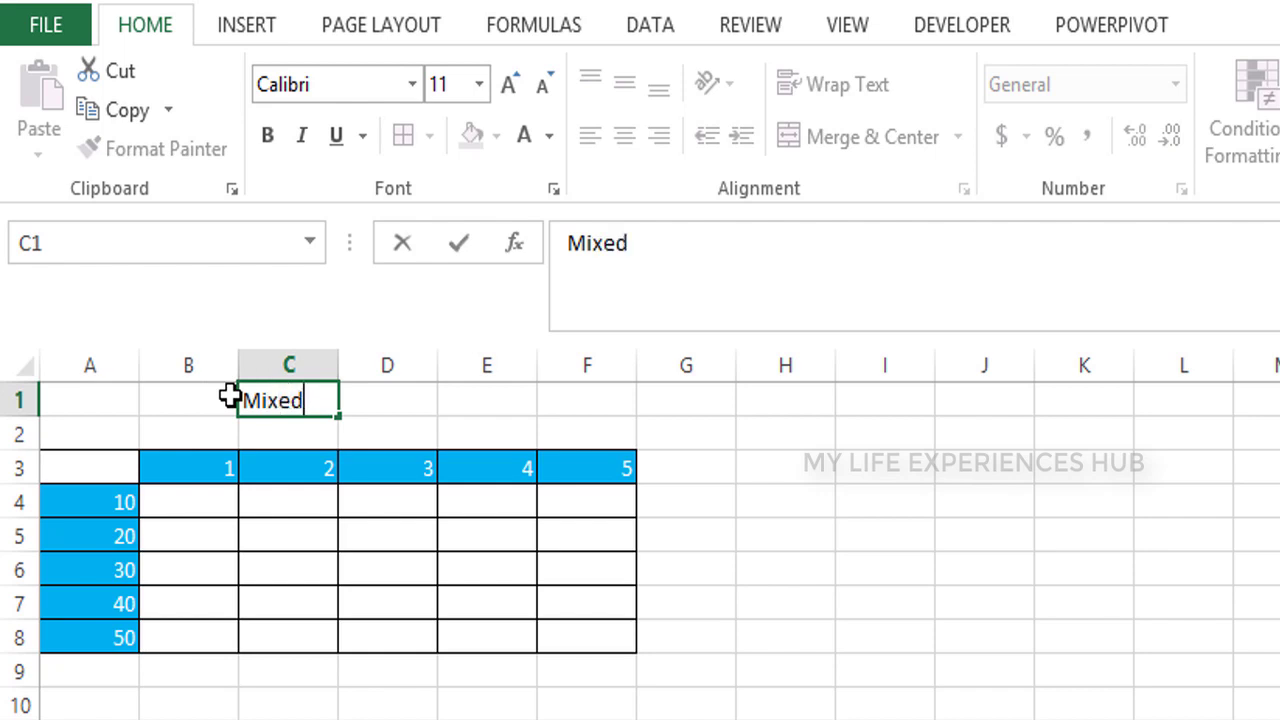
{"action": "type", "text": " Refere"}
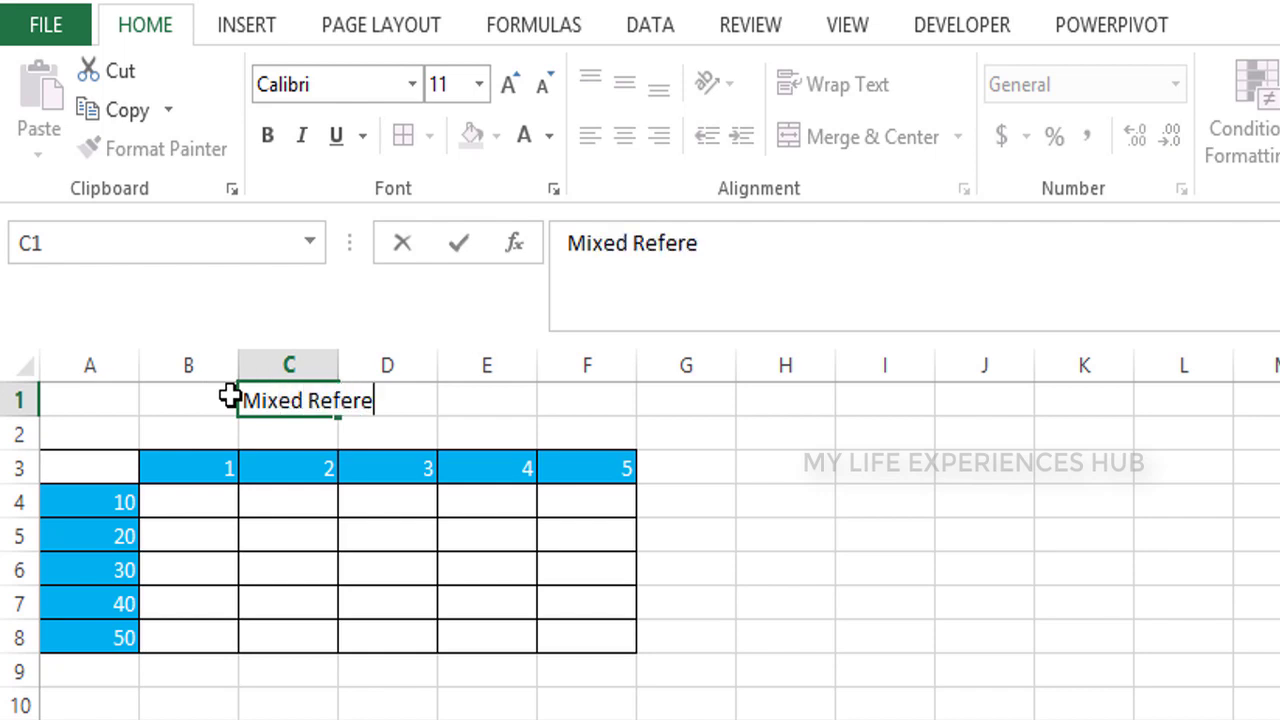
{"action": "type", "text": "nce"}
{"action": "key", "text": "Return"}
Merge & Center the title across C1:D1 with blue fill and bold white text
{"action": "key", "text": "Up"}
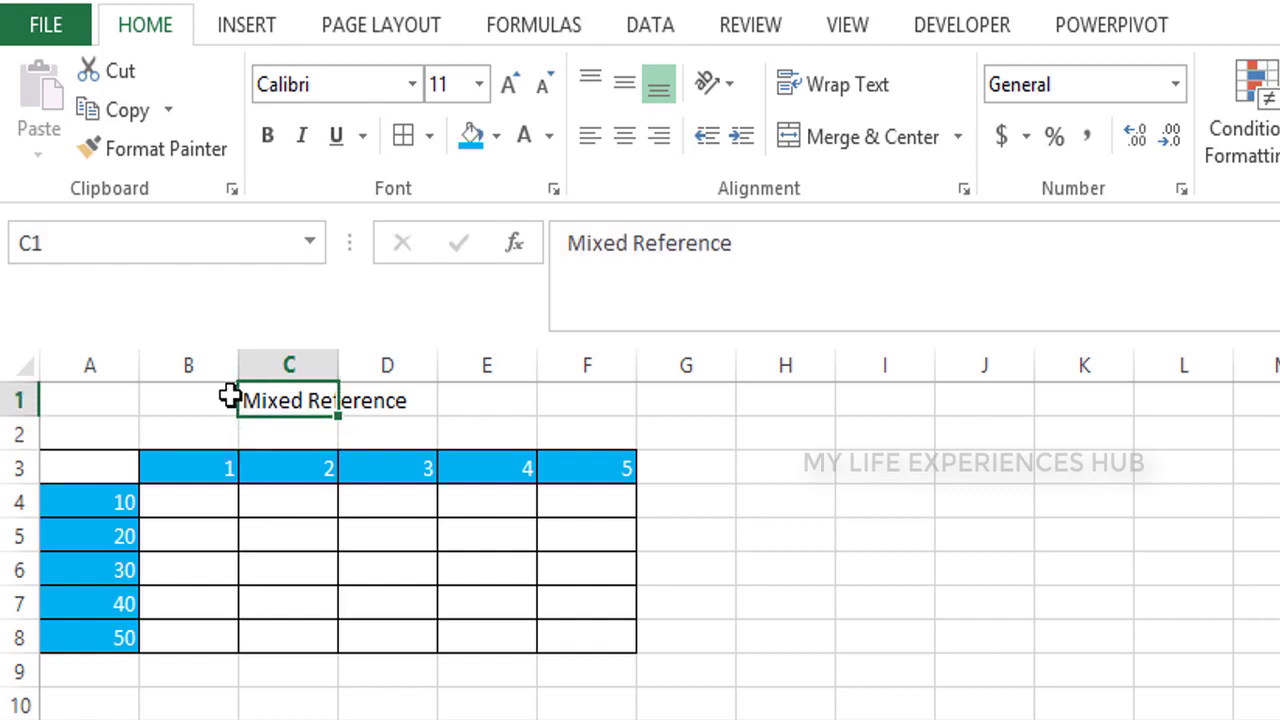
{"action": "key", "text": "shift+Right"}
{"action": "key", "text": "alt+h"}
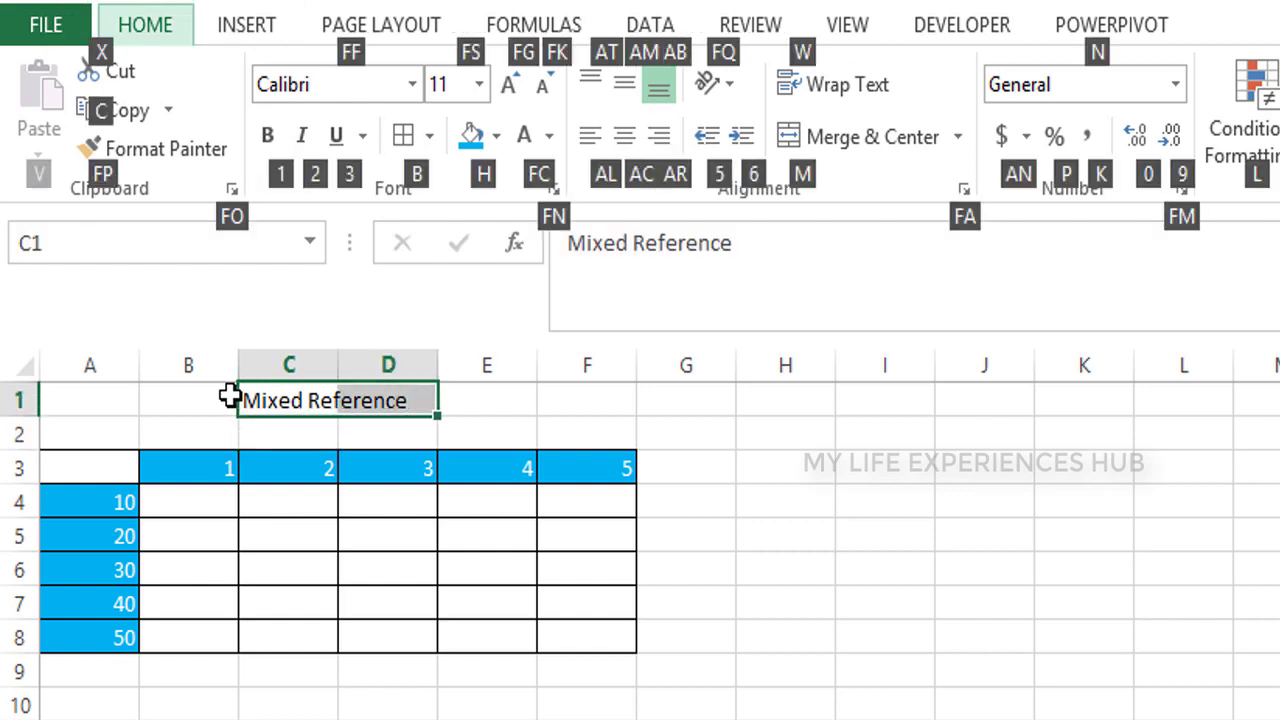
{"action": "key", "text": "m"}
{"action": "key", "text": "c"}
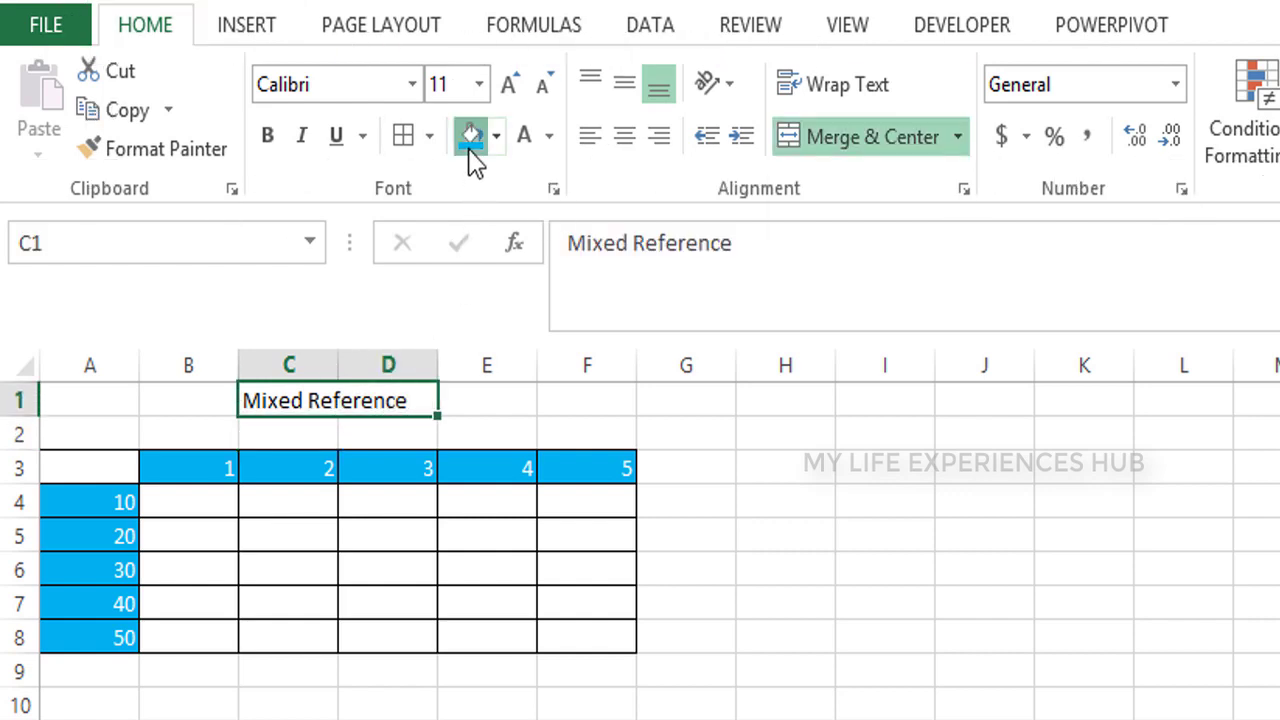
{"action": "left_click", "coordinate": [471, 140]}
{"action": "left_click", "coordinate": [522, 142]}
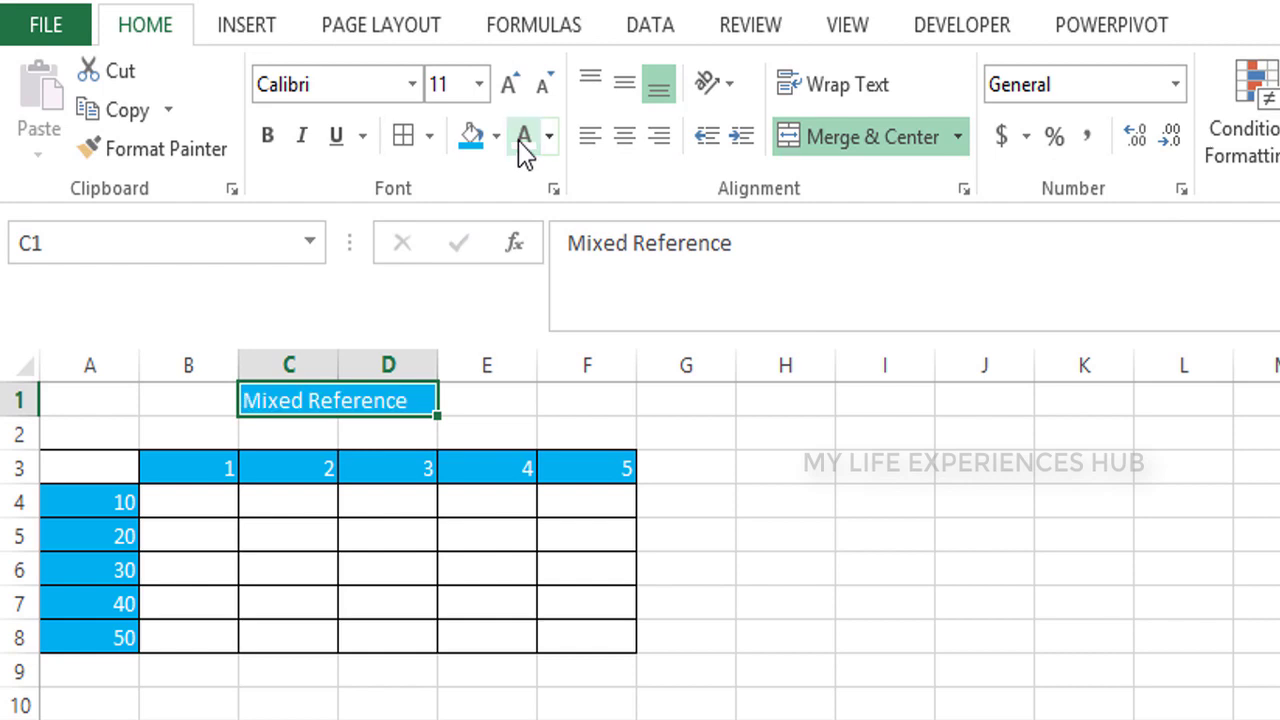
{"action": "key", "text": "ctrl+b"}
{"action": "key", "text": "Down"}
{"action": "key", "text": "Down"}
{"action": "key", "text": "Down"}
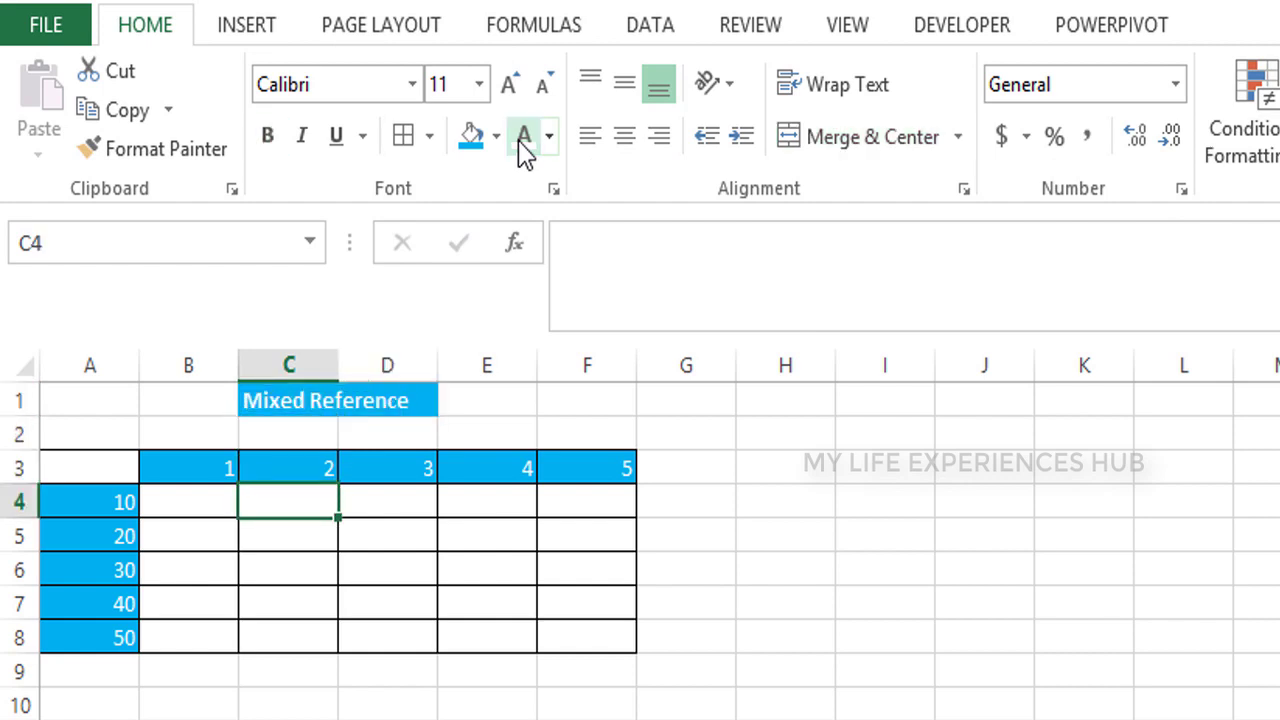
Enter the formula =A4*B3 in cell B4
{"action": "key", "text": "Left"}
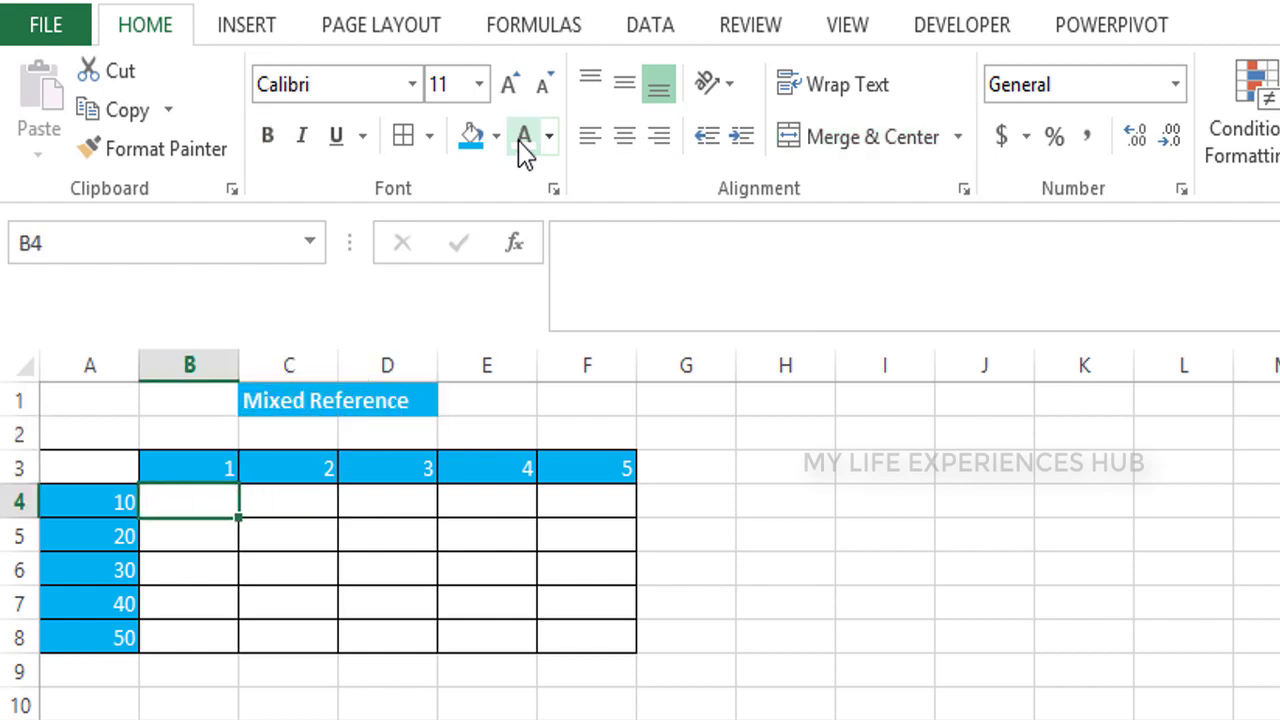
{"action": "type", "text": "="}
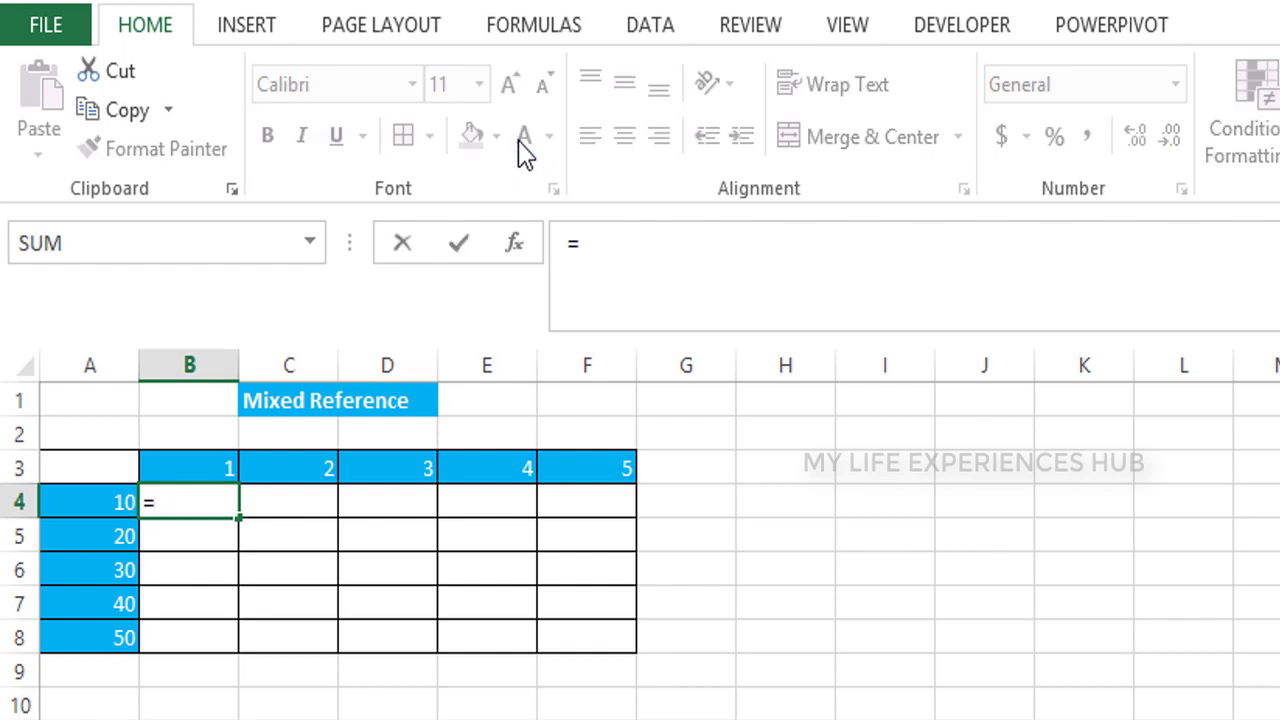
{"action": "key", "text": "Left"}
{"action": "key", "text": "Up"}
{"action": "key", "text": "Down"}
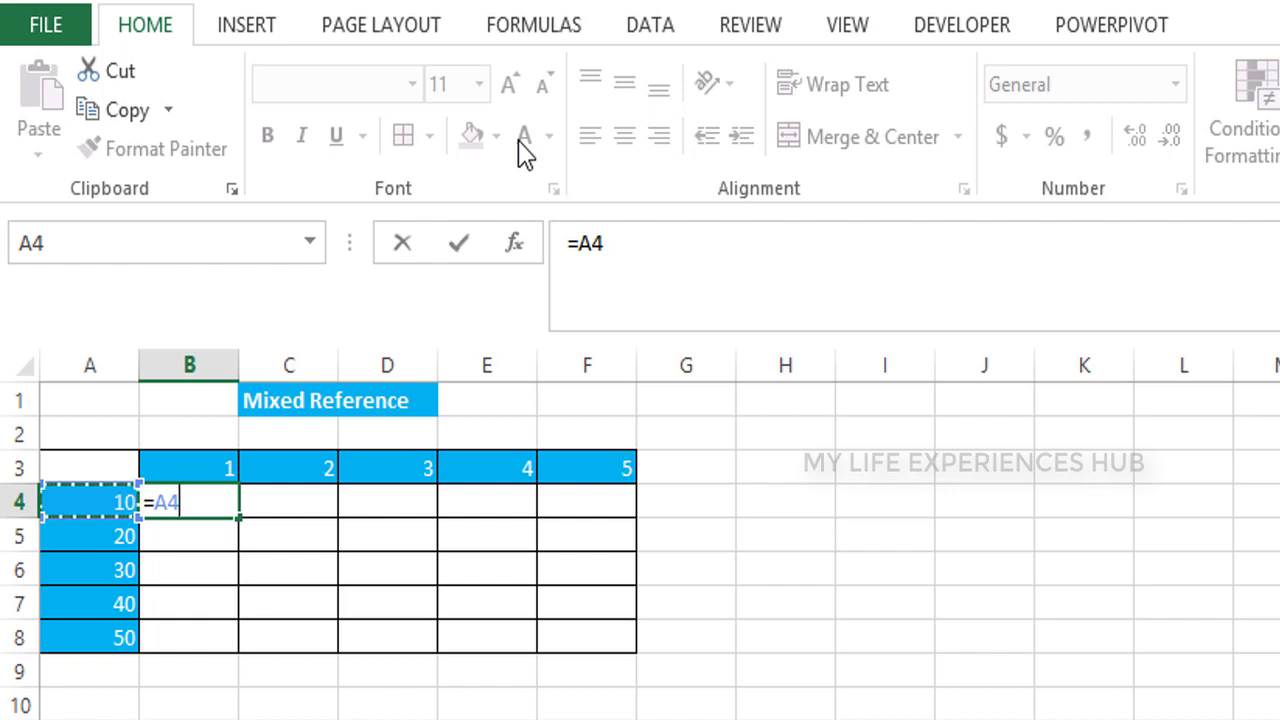
{"action": "type", "text": "*"}
{"action": "key", "text": "Up"}
{"action": "key", "text": "Return"}
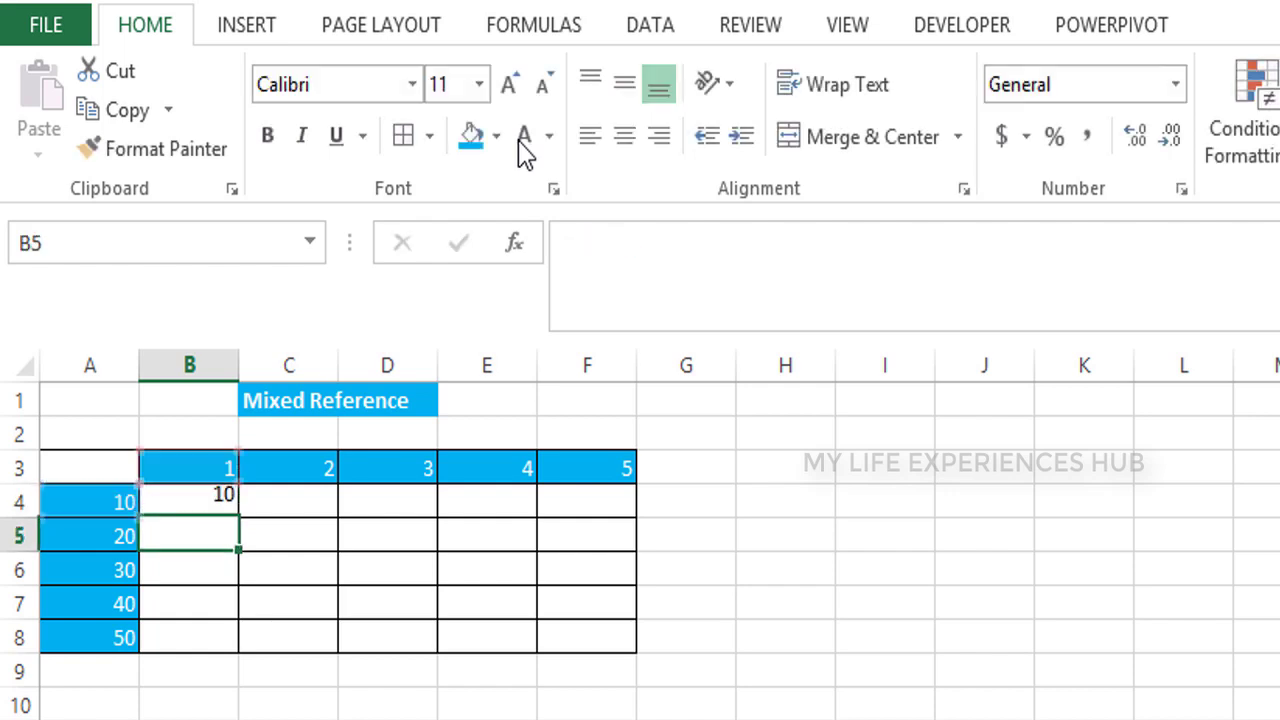
{"action": "key", "text": "Up"}
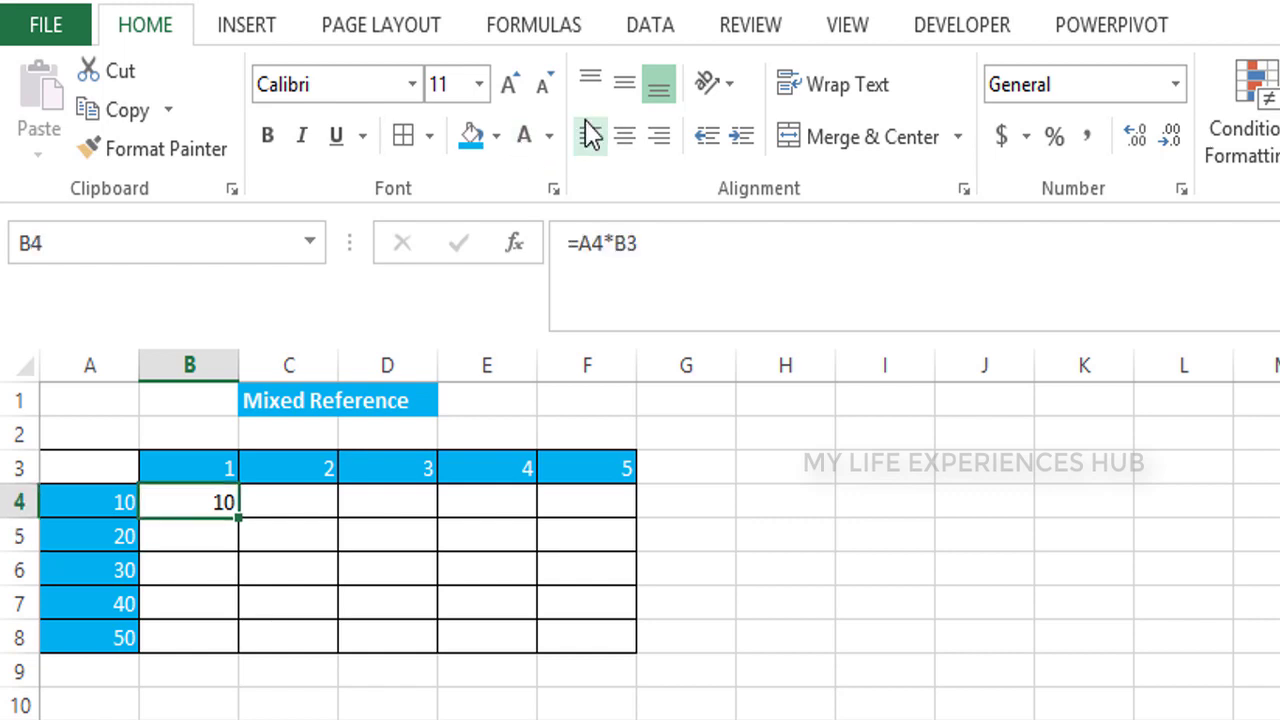
Fill the B4 formula through B4:F8 and AutoFit columns C and D
{"action": "left_click_drag", "start_coordinate": [237, 517], "coordinate": [237, 637]}
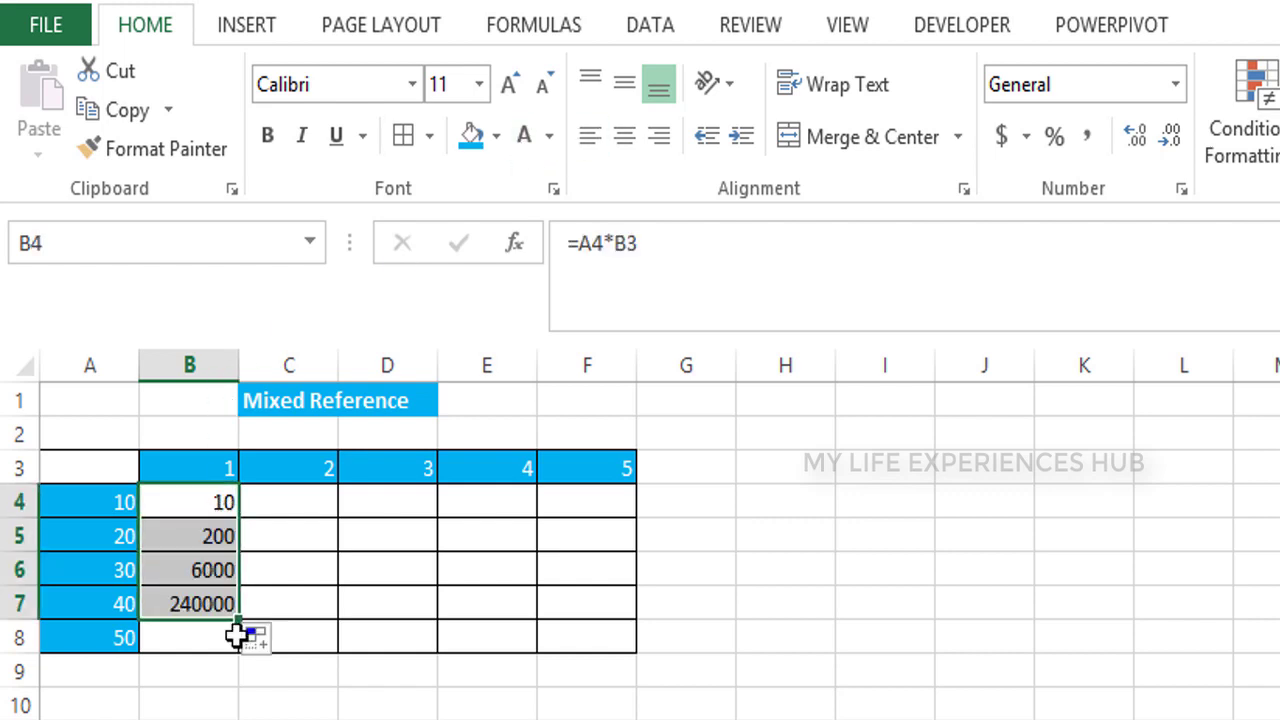
{"action": "mouse_move", "coordinate": [240, 620]}
{"action": "left_mouse_down"}
{"action": "mouse_move", "coordinate": [240, 655]}
{"action": "mouse_move", "coordinate": [469, 637]}
{"action": "mouse_move", "coordinate": [594, 655]}
{"action": "left_mouse_up"}
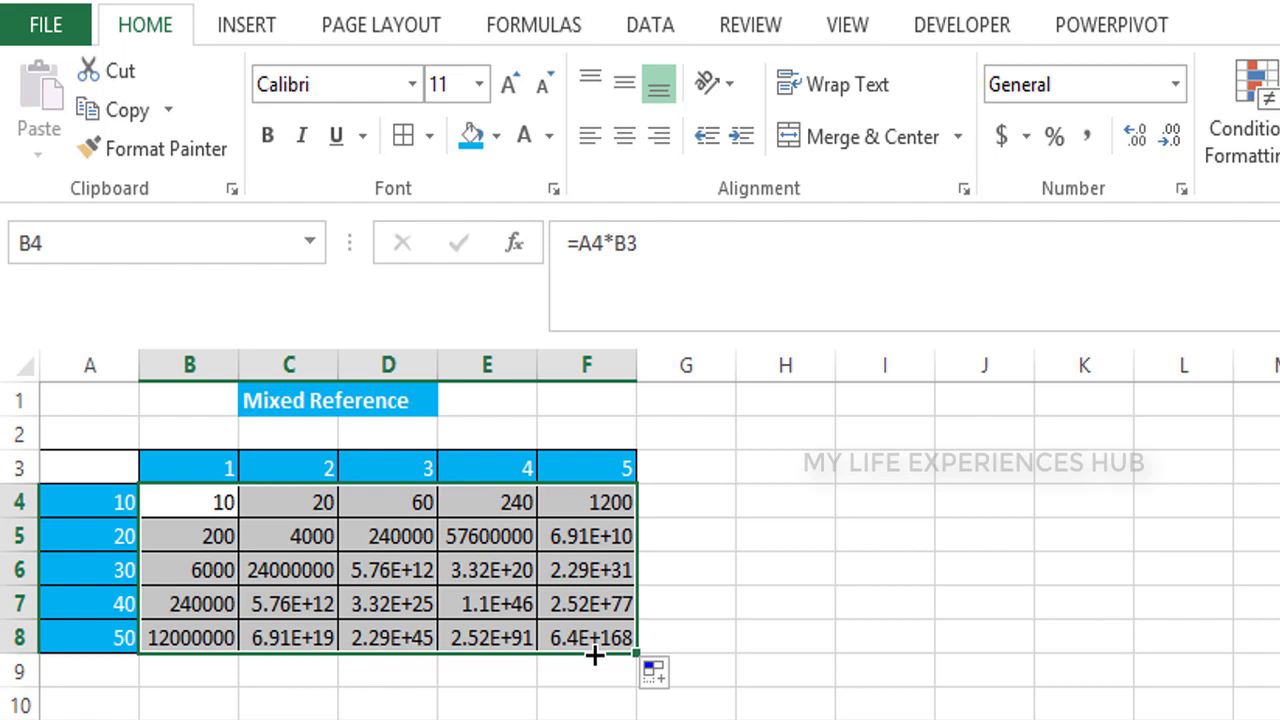
{"action": "double_click", "coordinate": [441, 361]}
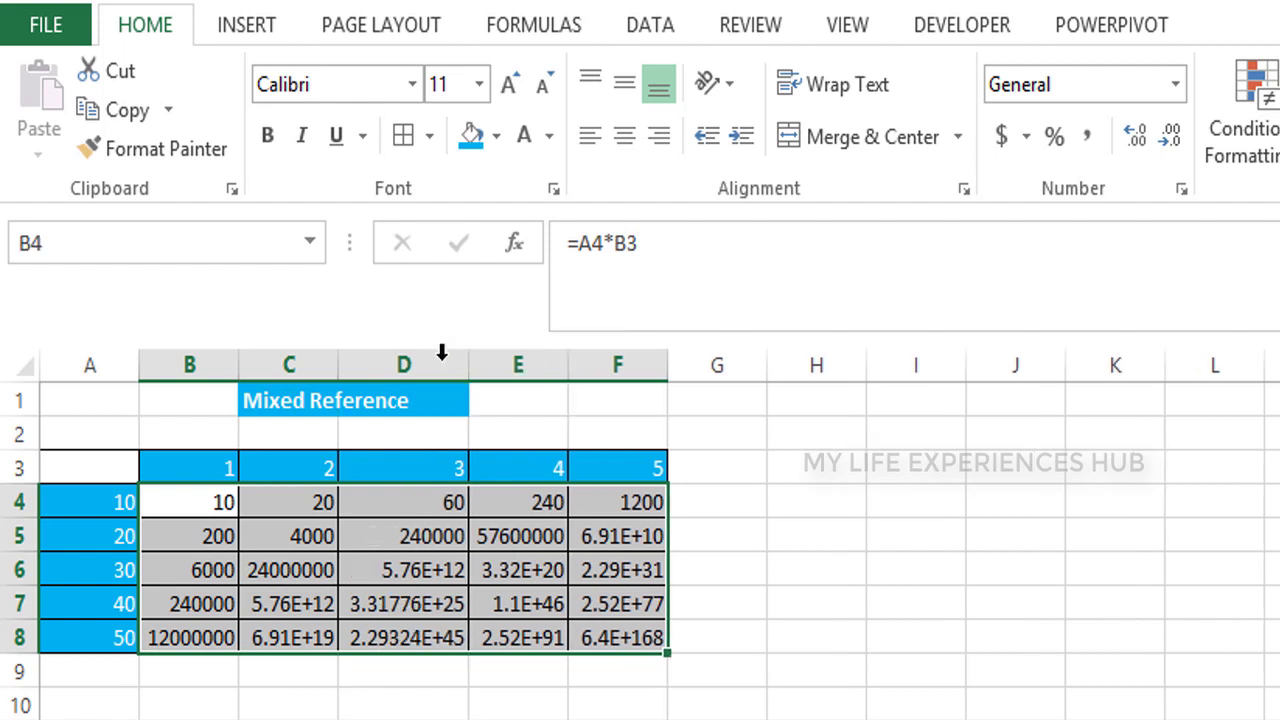
{"action": "double_click", "coordinate": [337, 361]}
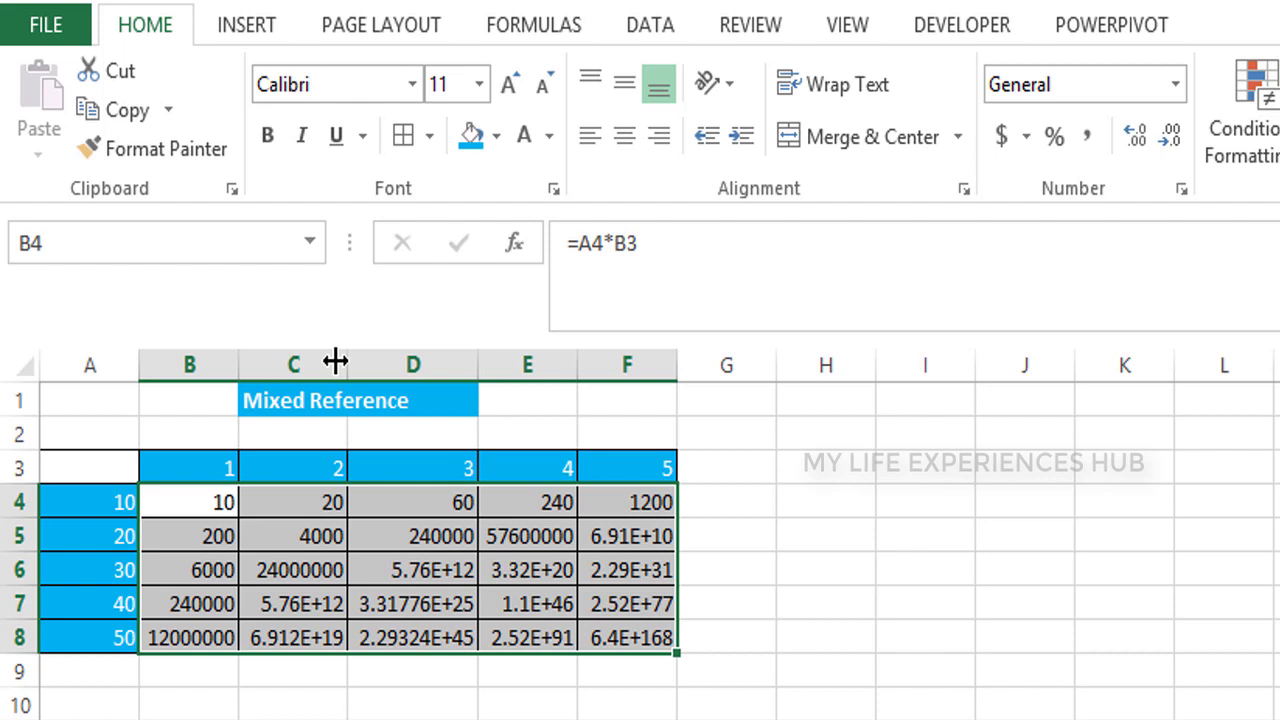
{"action": "left_click", "coordinate": [778, 532]}
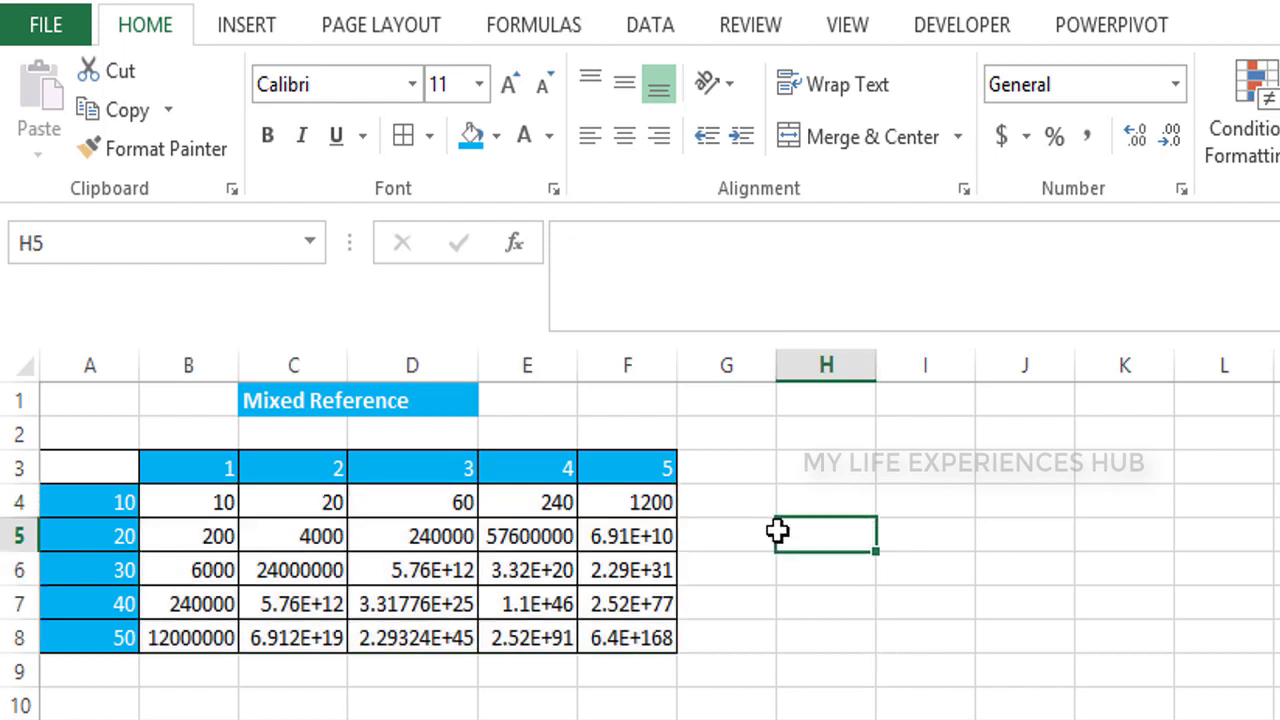
Insert a WordArt label reading 'wrong' and move it beside the grid
{"action": "left_click", "coordinate": [257, 40]}
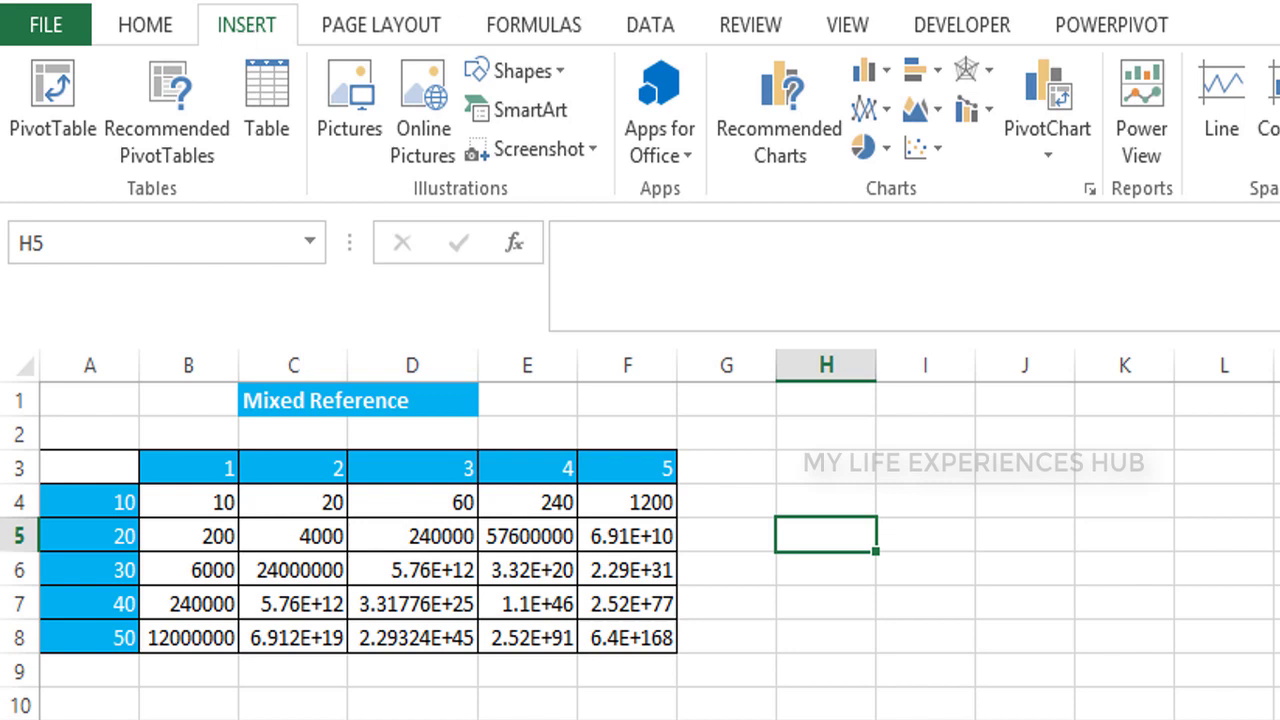
{"action": "left_click_drag", "start_coordinate": [731, 677], "coordinate": [1279, 719]}
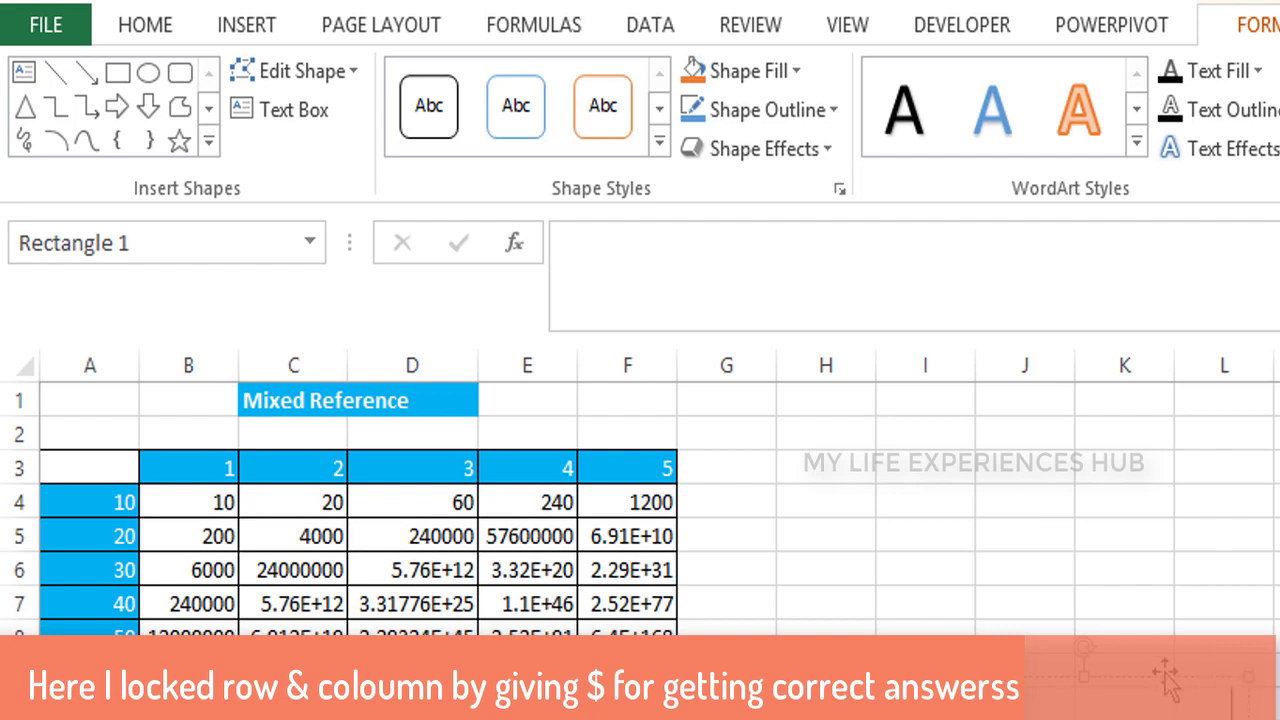
{"action": "left_click_drag", "start_coordinate": [1100, 567], "coordinate": [1083, 462]}
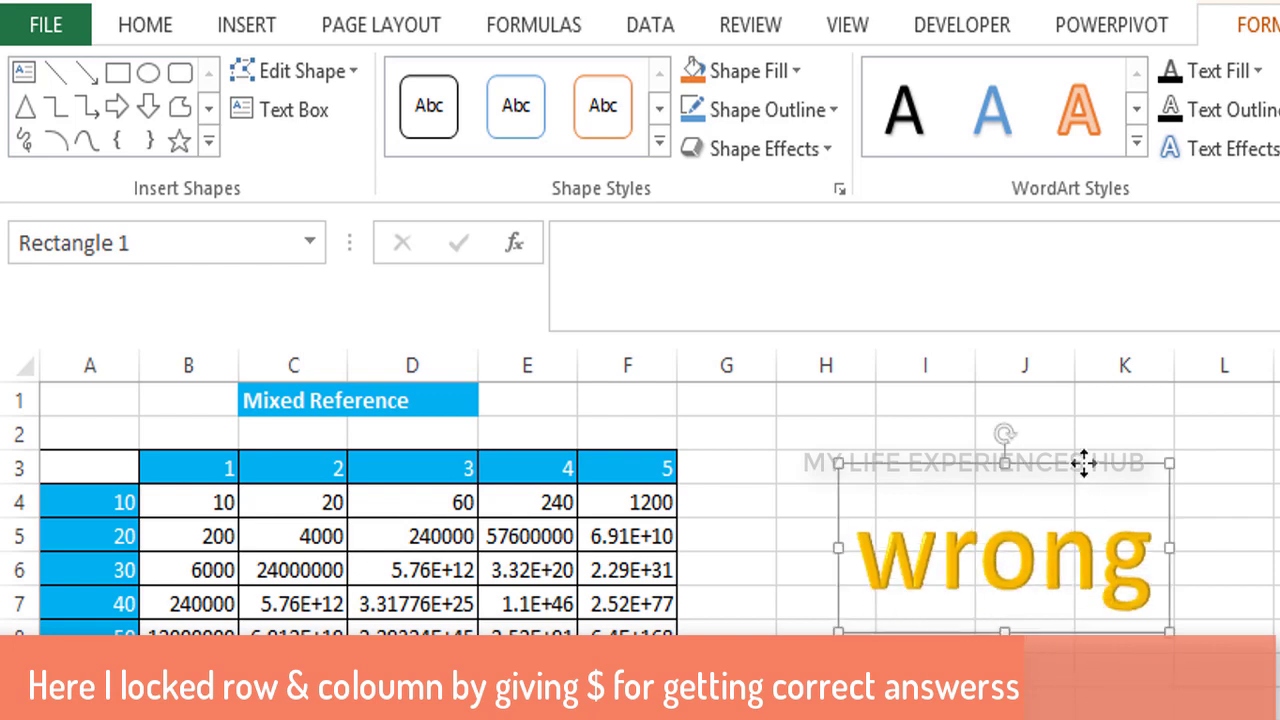
{"action": "key", "text": "Escape"}
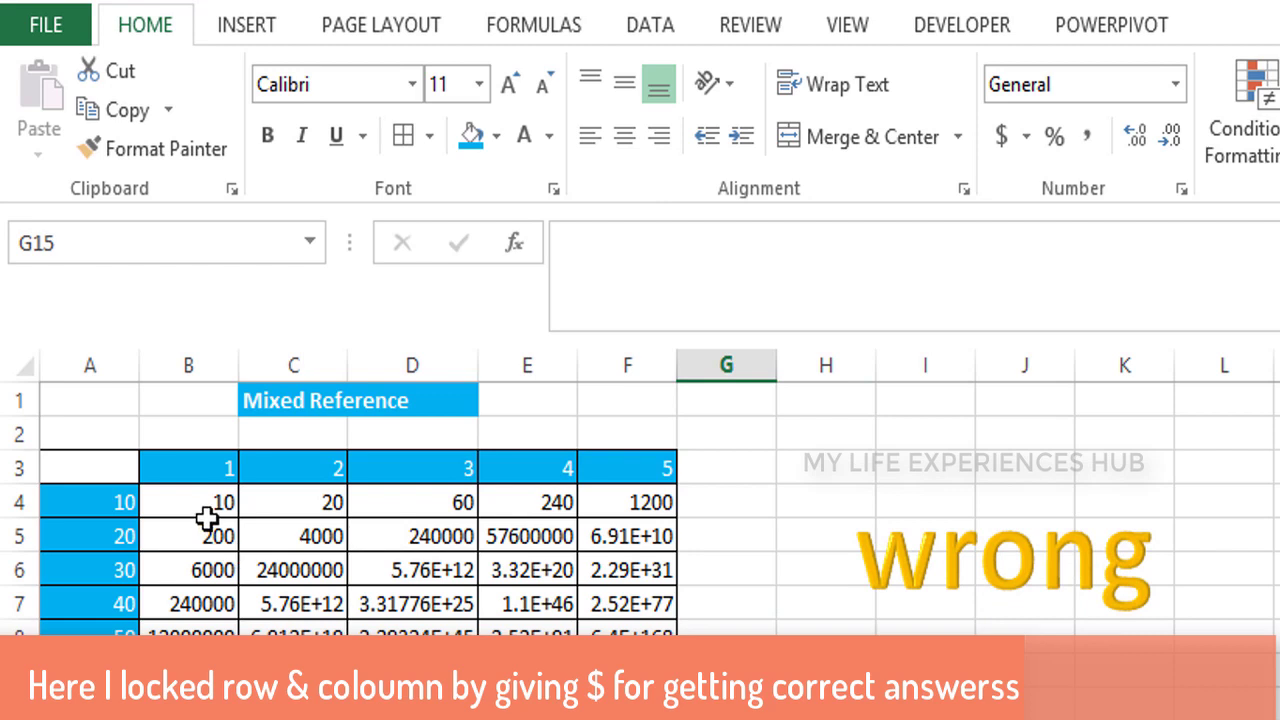
Clear the incorrect products from B4:F8
{"action": "left_click", "coordinate": [205, 517]}
{"action": "left_click", "coordinate": [206, 516]}
{"action": "key", "text": "shift+Right"}
{"action": "key", "text": "shift+Right"}
{"action": "key", "text": "shift+Right"}
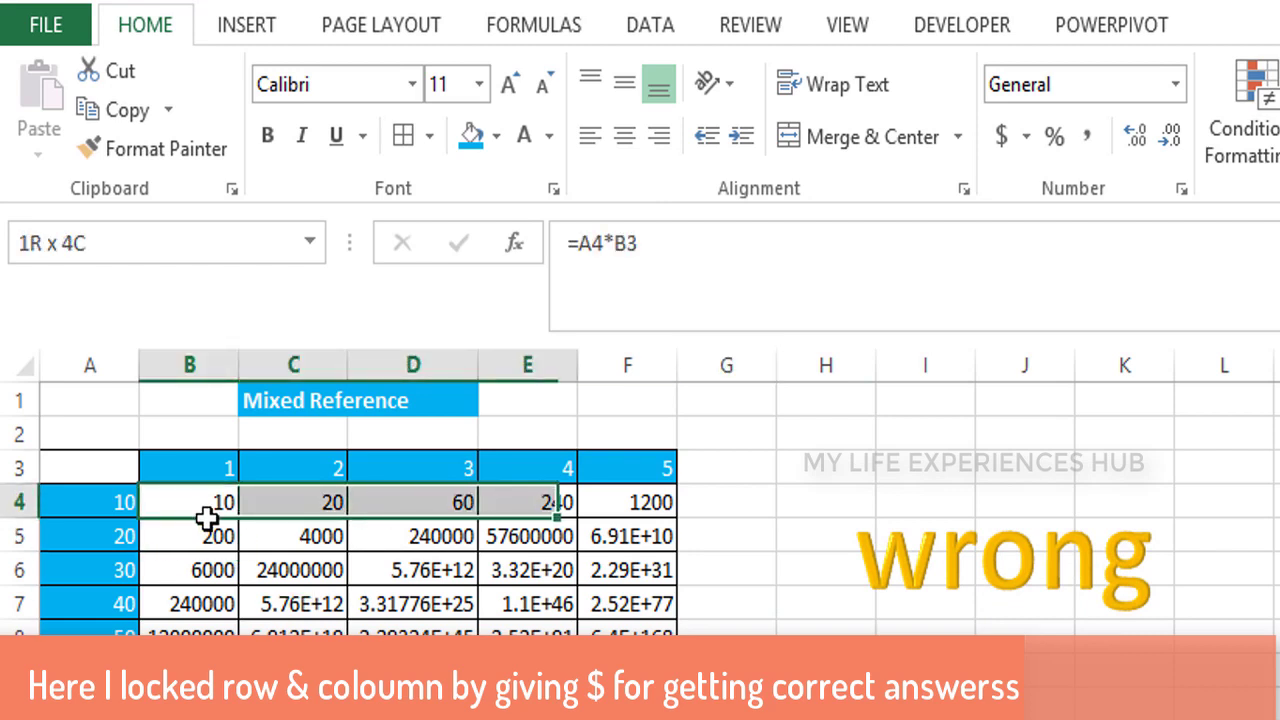
{"action": "key", "text": "shift+Right"}
{"action": "key", "text": "shift+Down"}
{"action": "key", "text": "shift+Down"}
{"action": "key", "text": "shift+Down"}
{"action": "key", "text": "shift+Down"}
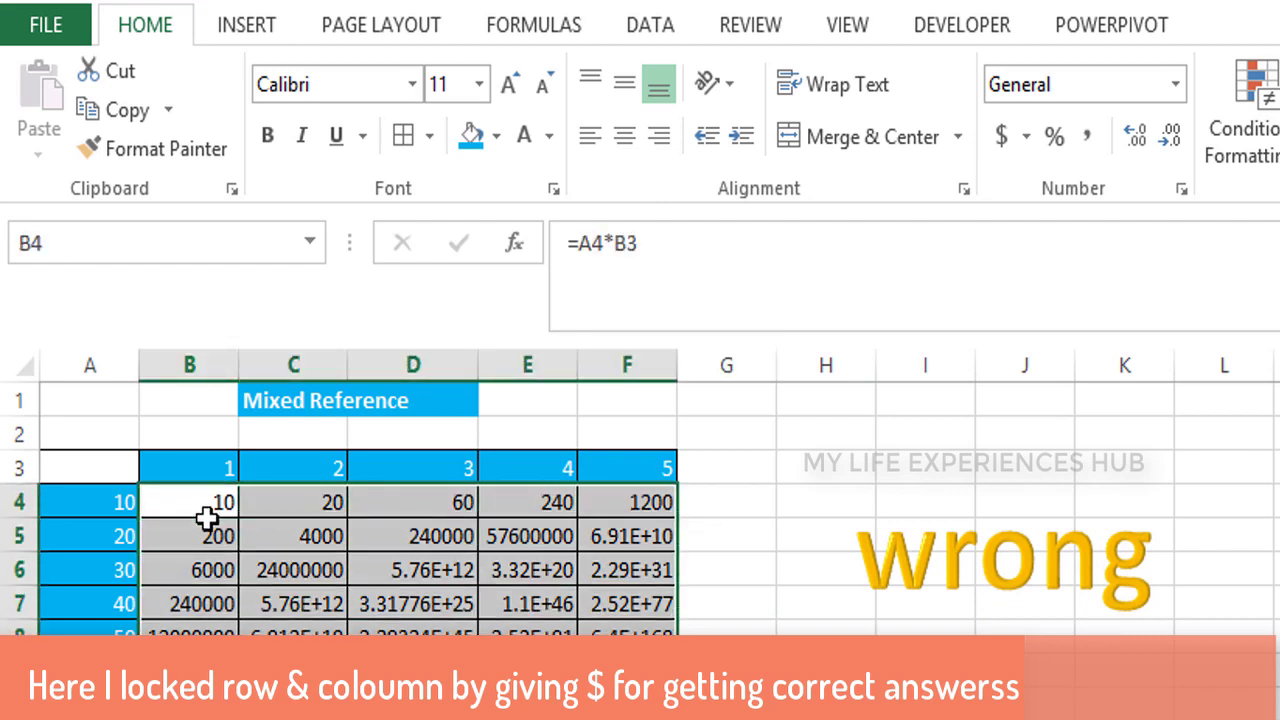
{"action": "key", "text": "Delete"}
{"action": "left_click", "coordinate": [205, 519]}
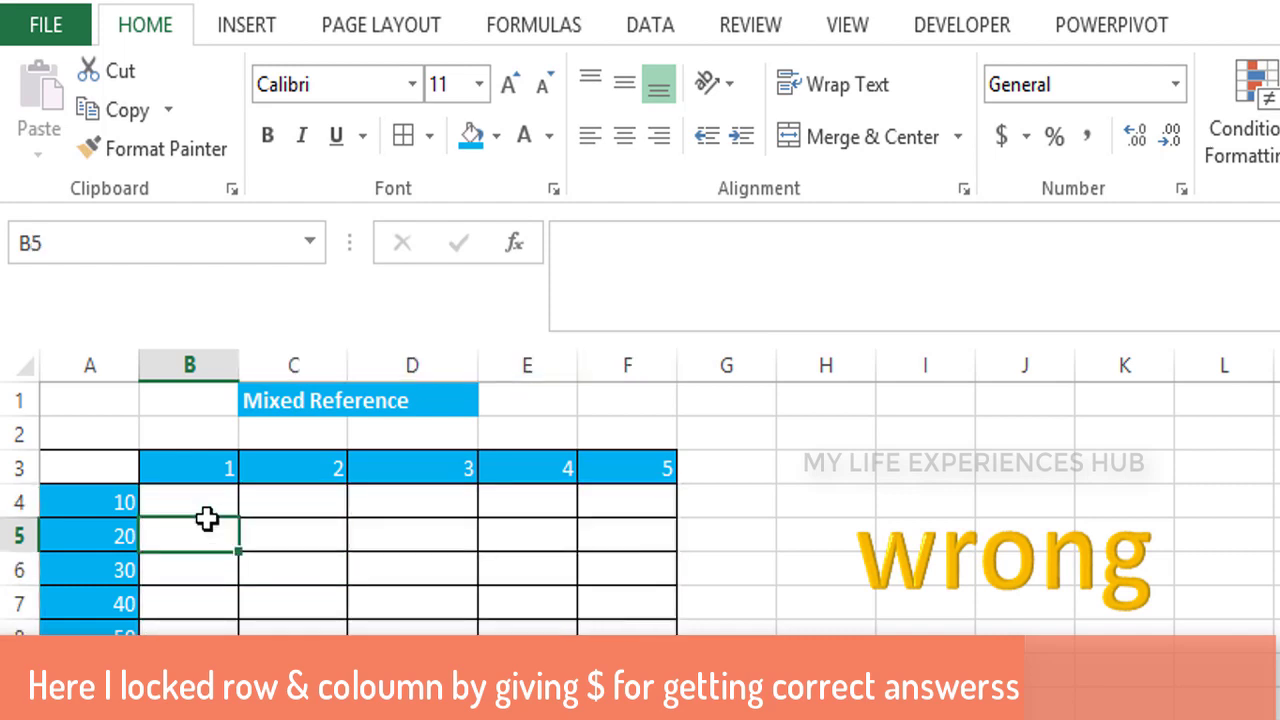
Enter =$A4*B$3 in B4, using F4 to set the $ locks
{"action": "left_click", "coordinate": [221, 503]}
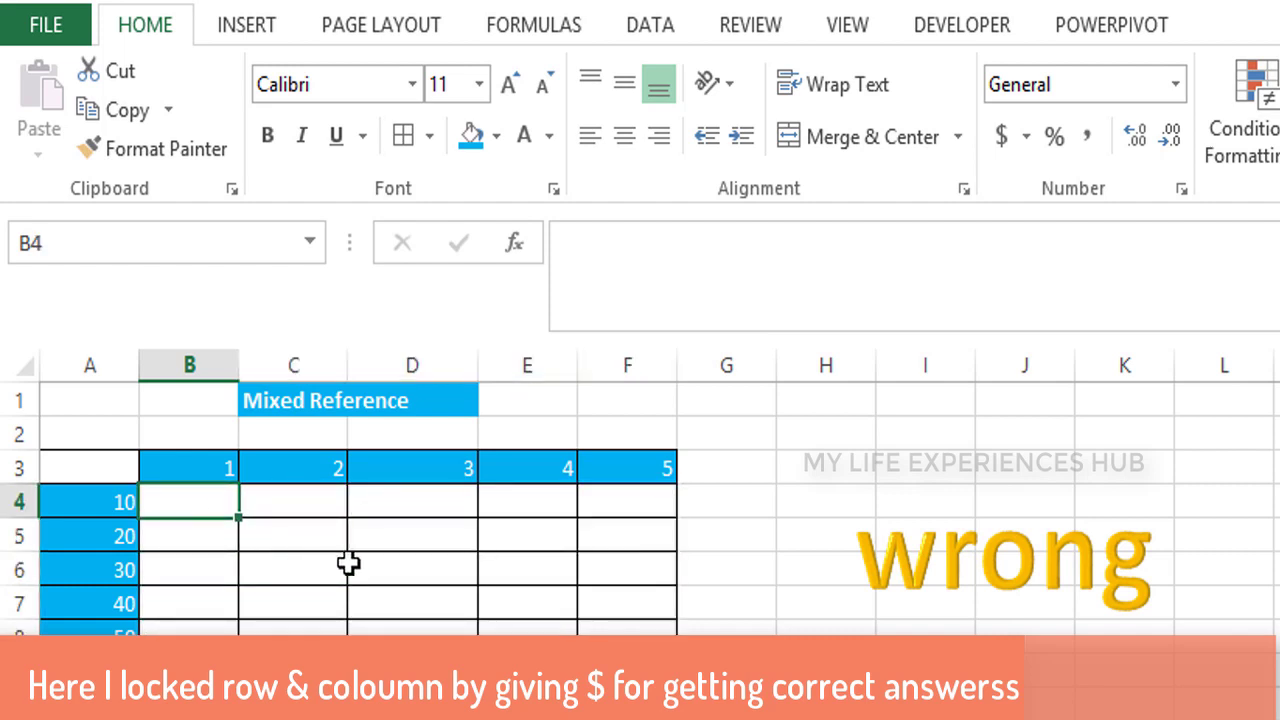
{"action": "type", "text": "="}
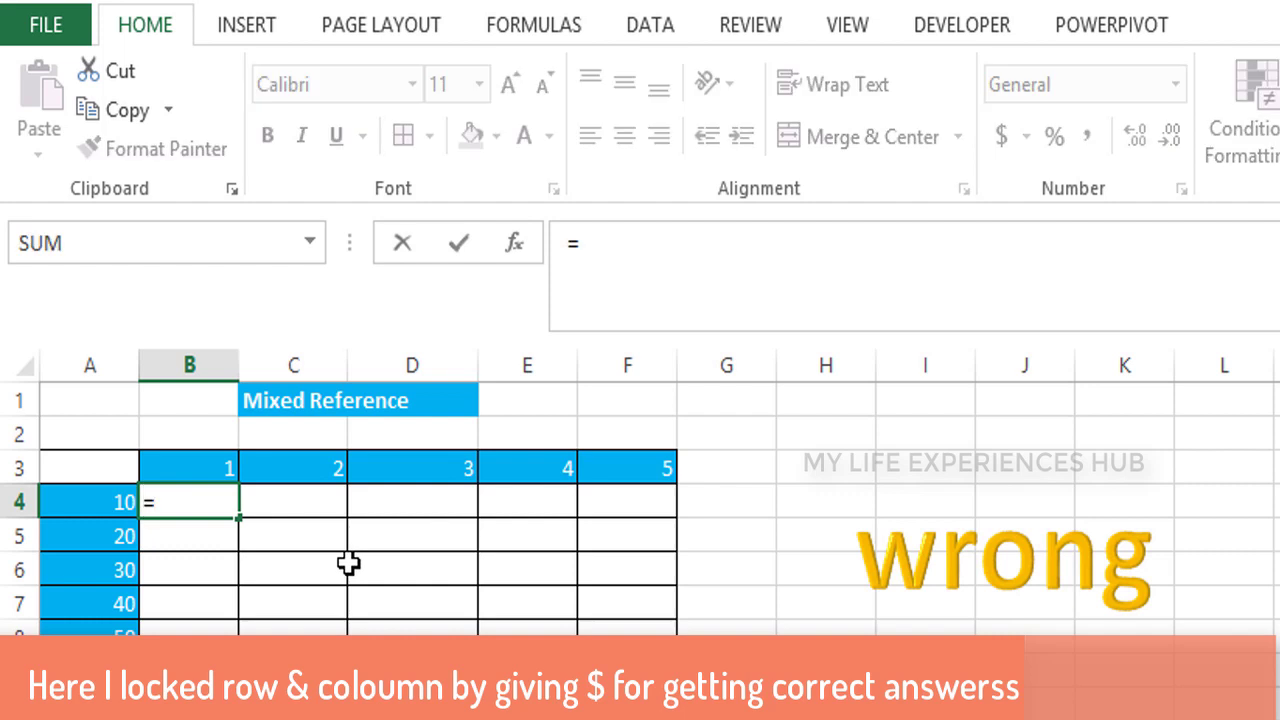
{"action": "key", "text": "Left"}
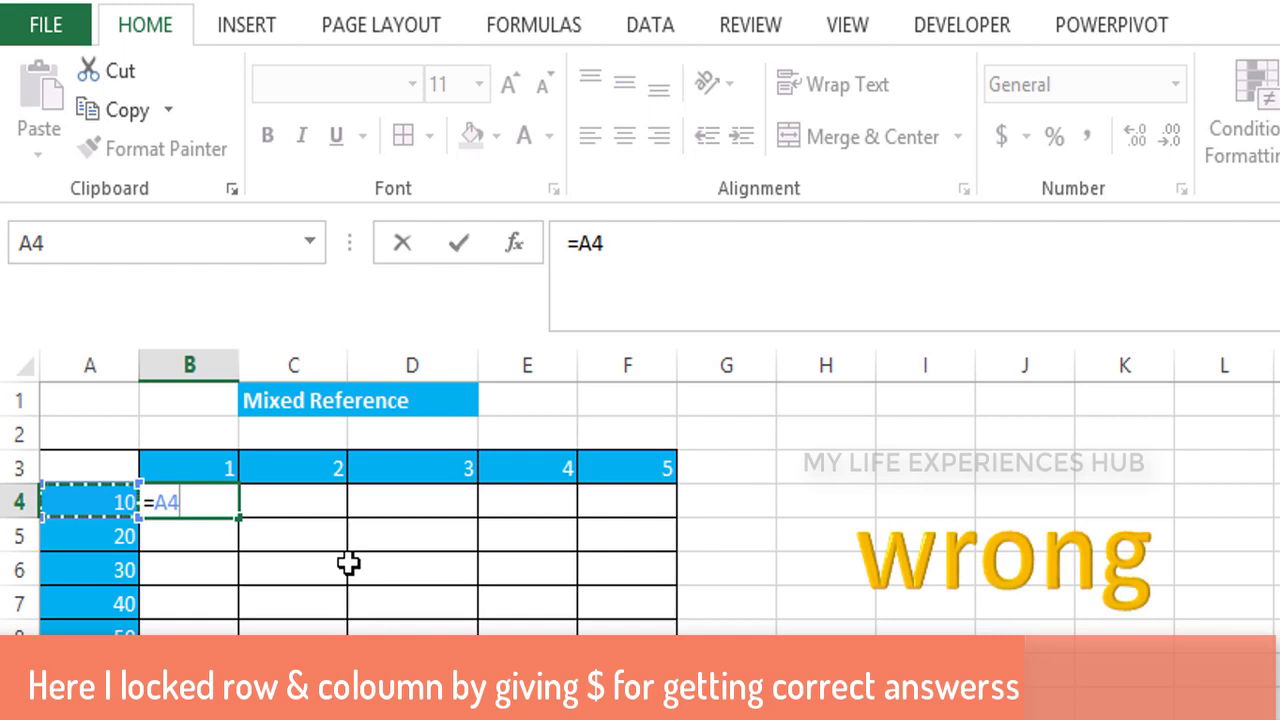
{"action": "key", "text": "F4"}
{"action": "key", "text": "F4"}
{"action": "key", "text": "F4"}
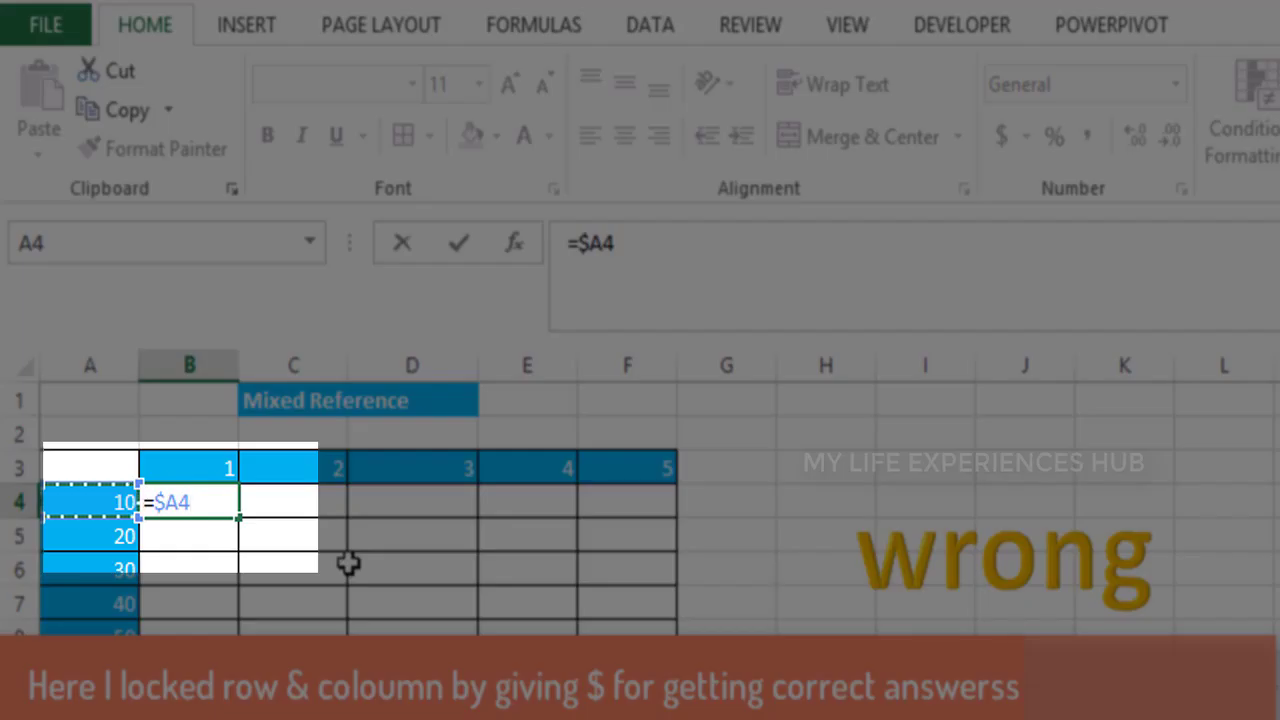
{"action": "type", "text": "*"}
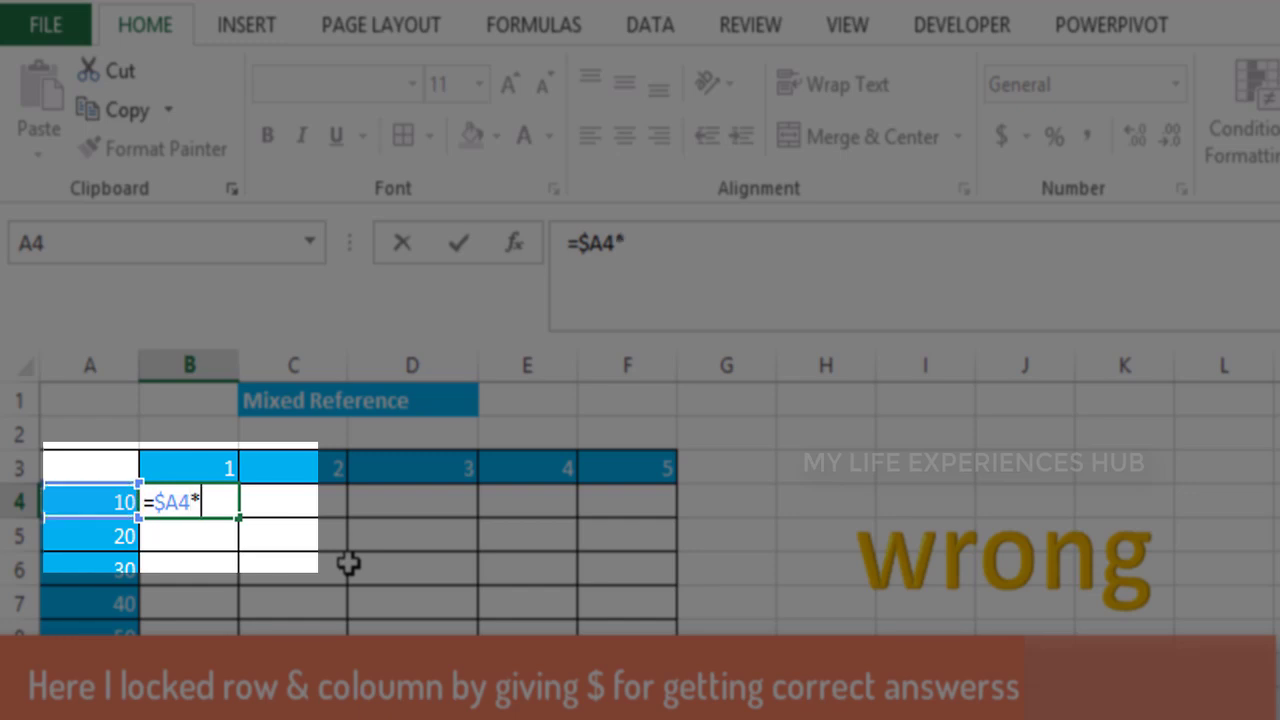
{"action": "key", "text": "Up"}
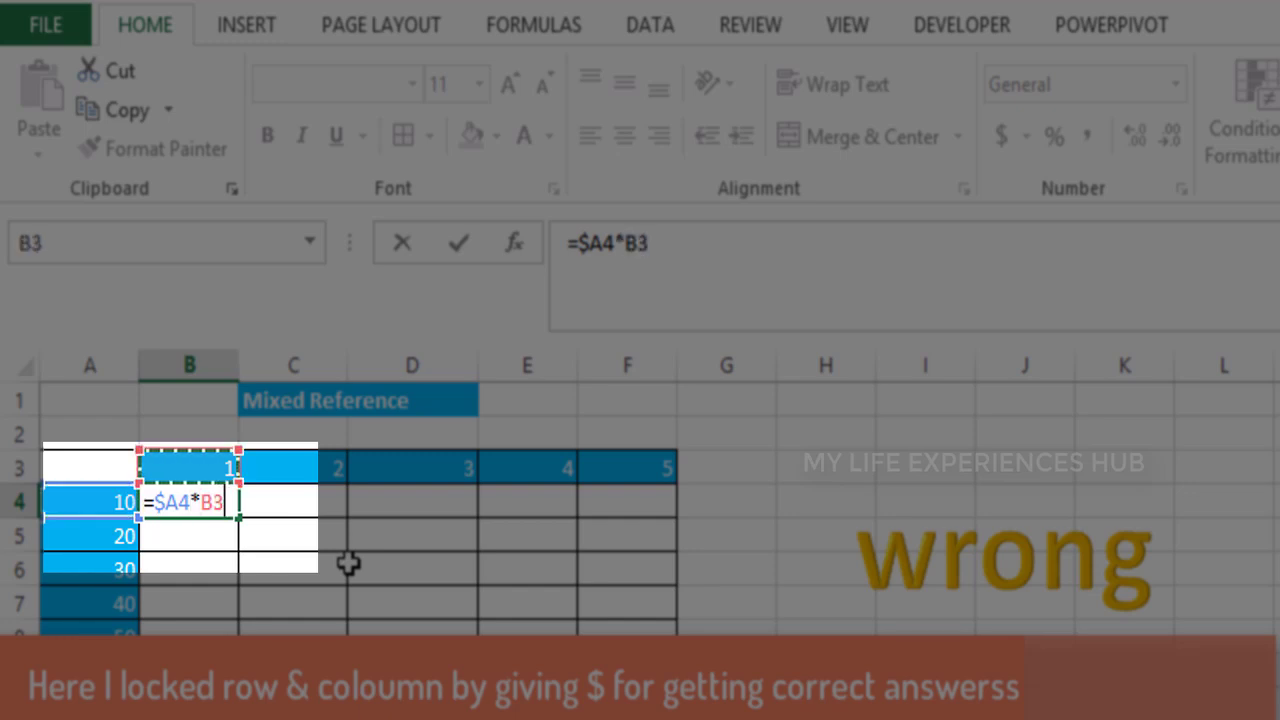
{"action": "key", "text": "F4"}
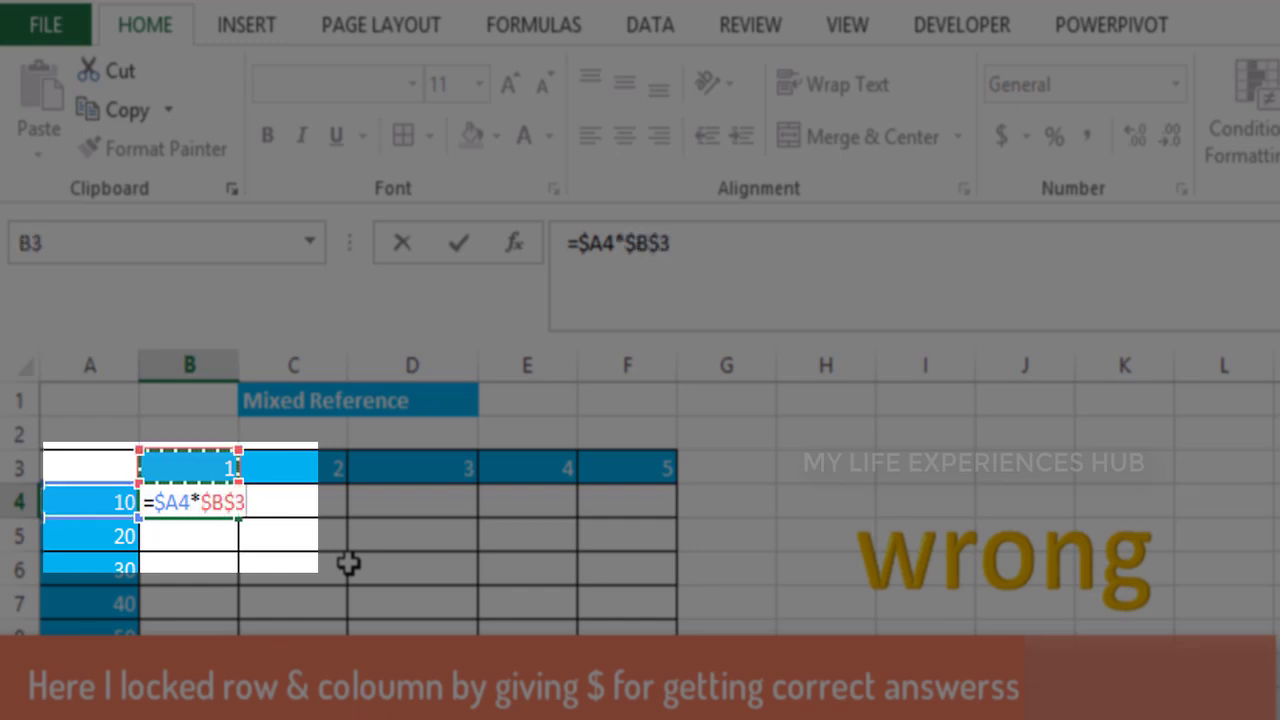
{"action": "key", "text": "F4"}
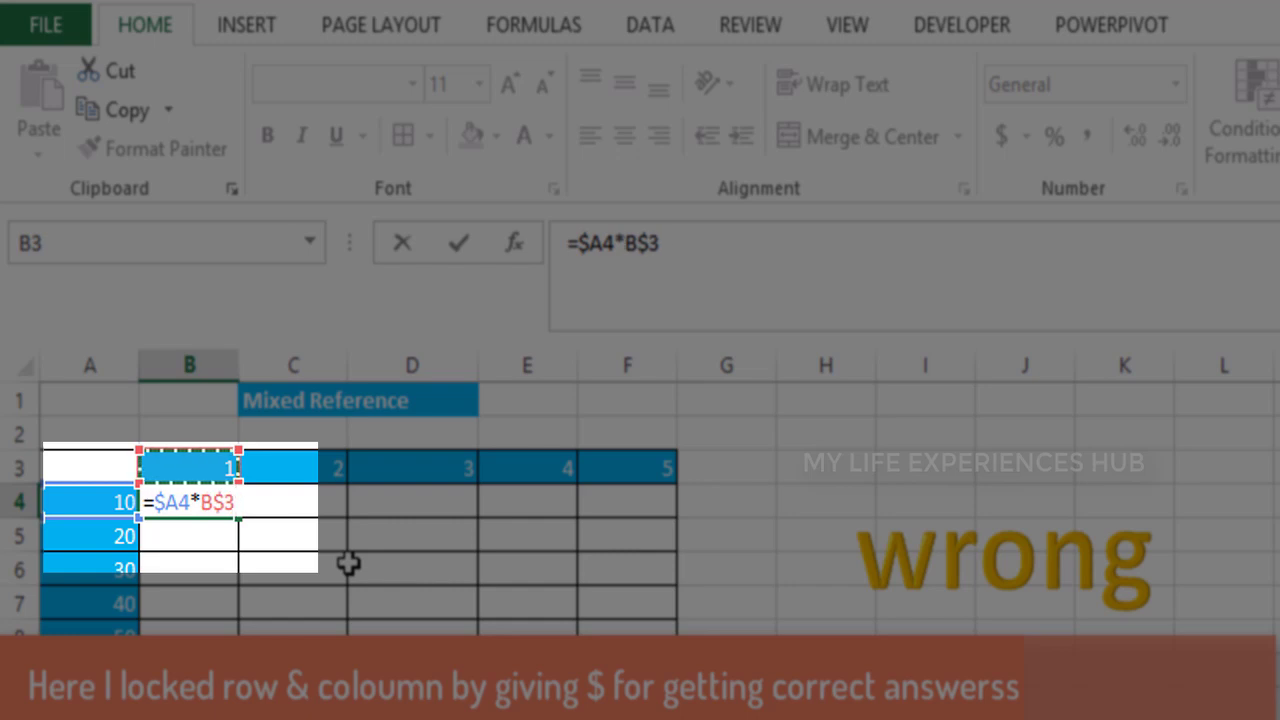
{"action": "key", "text": "Return"}
{"action": "key", "text": "Up"}
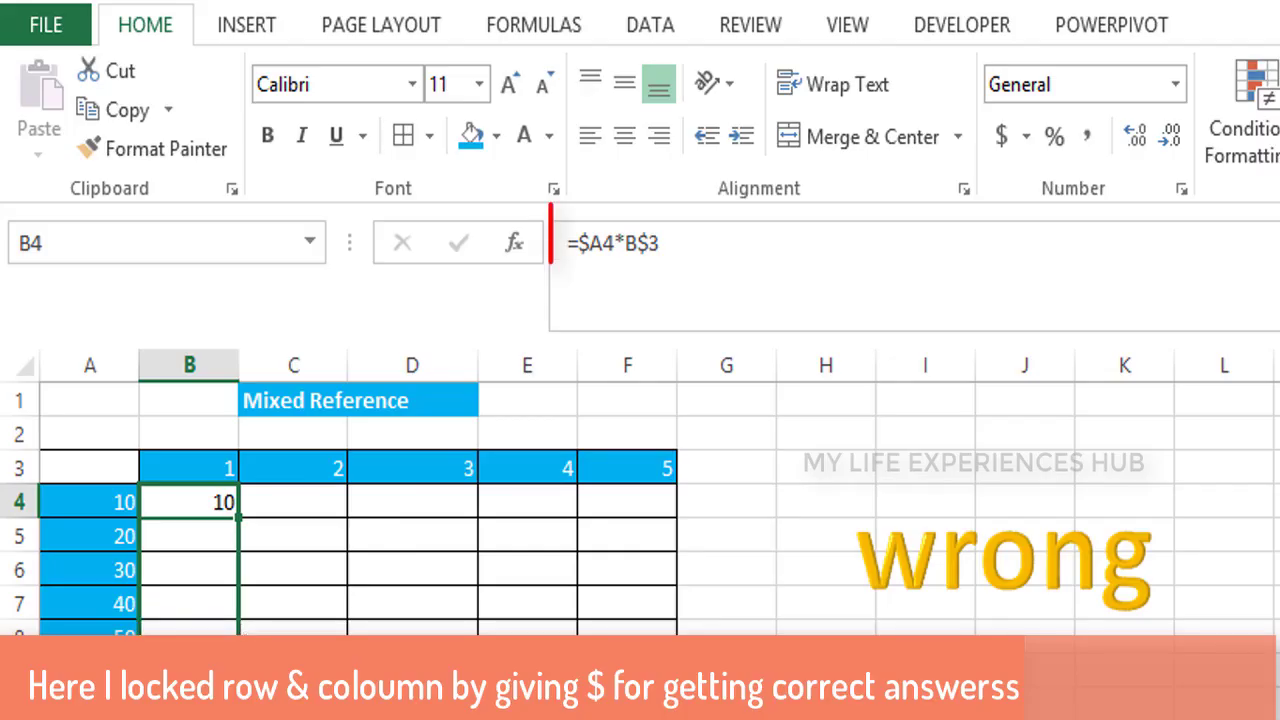
Fill =$A4*B$3 across B4:F8 and change the WordArt text from 'wrong' to 'correct'
{"action": "mouse_move", "coordinate": [238, 512]}
{"action": "left_mouse_down"}
{"action": "mouse_move", "coordinate": [238, 630]}
{"action": "mouse_move", "coordinate": [676, 630]}
{"action": "left_mouse_up"}
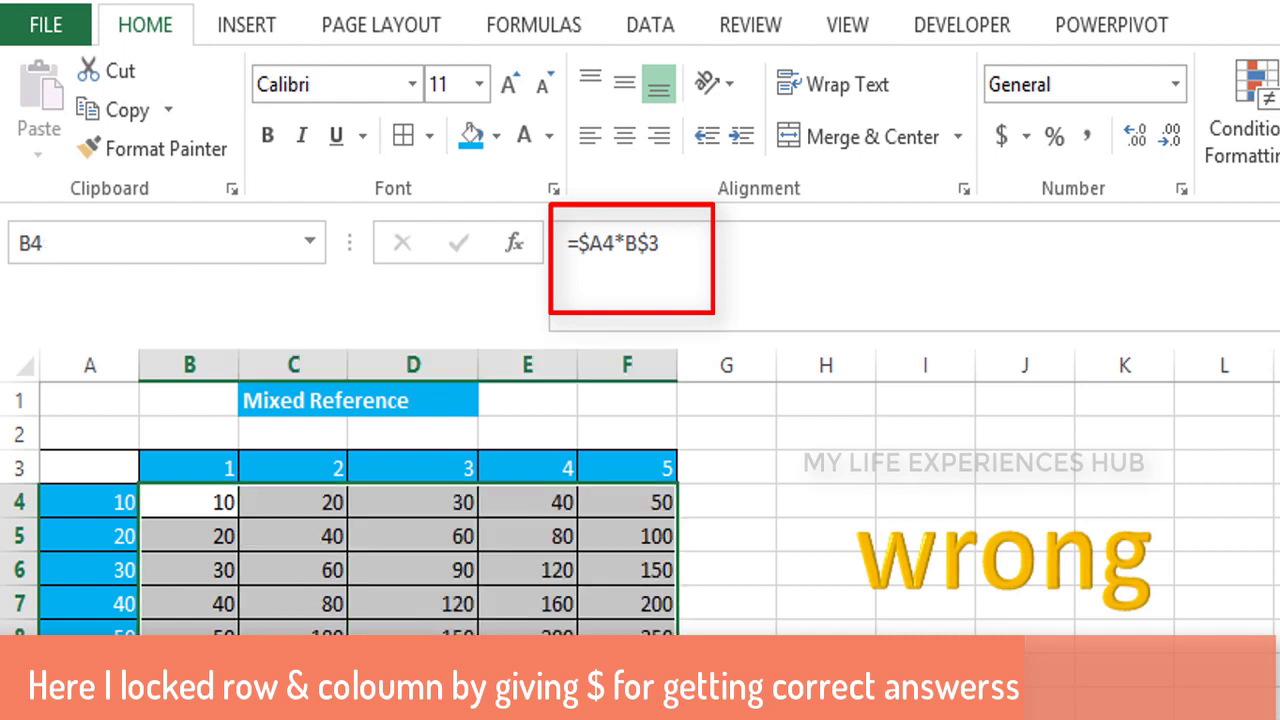
{"action": "left_click", "coordinate": [726, 712]}
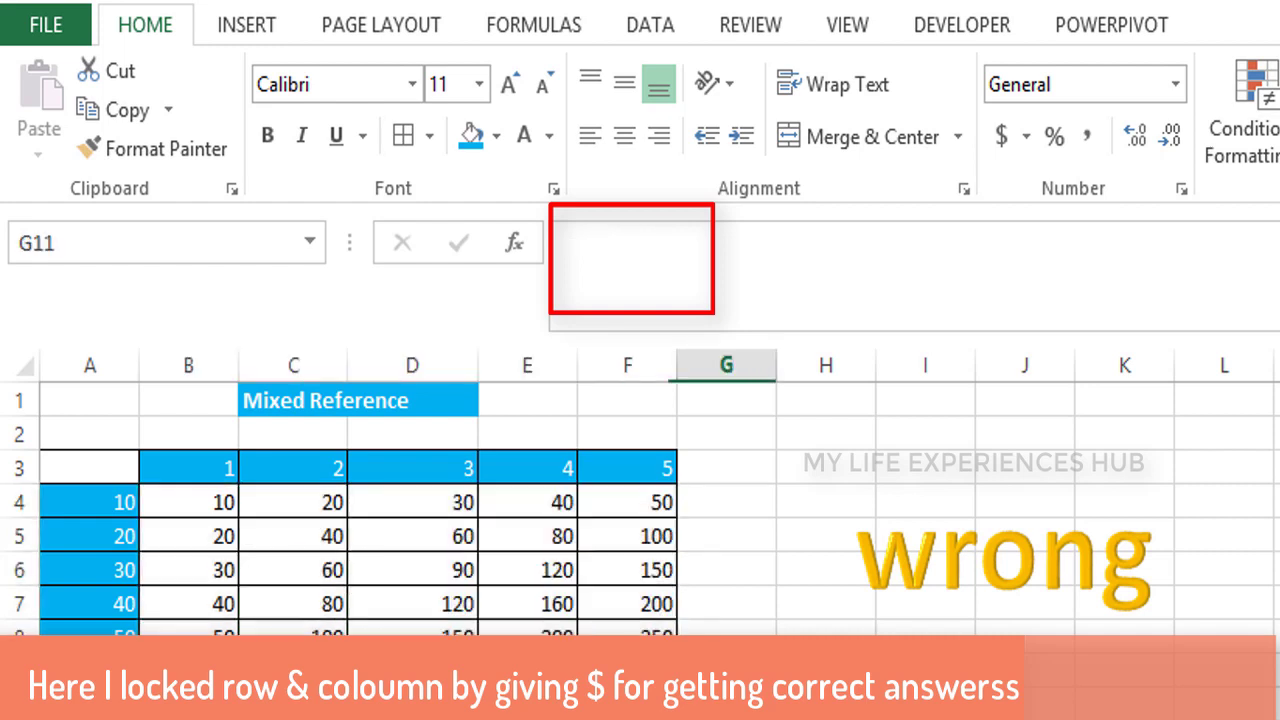
{"action": "left_click", "coordinate": [1104, 556]}
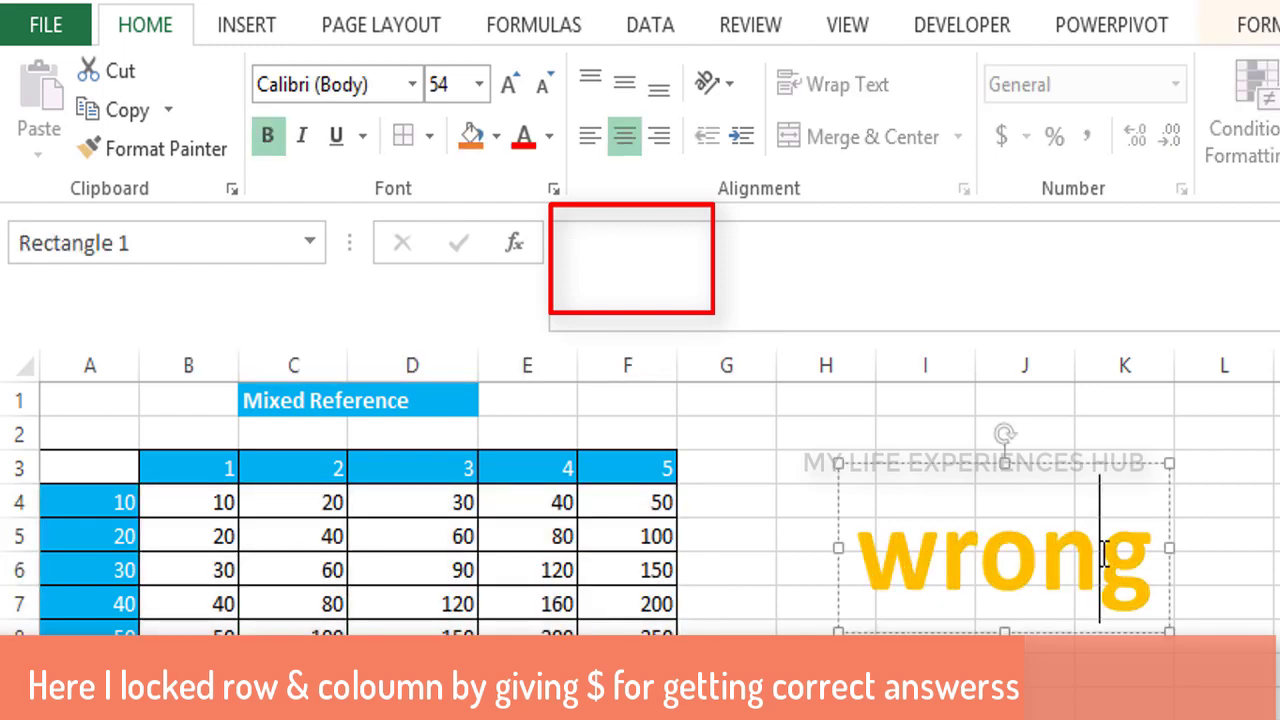
{"action": "double_click", "coordinate": [1104, 556]}
{"action": "type", "text": "cor"}
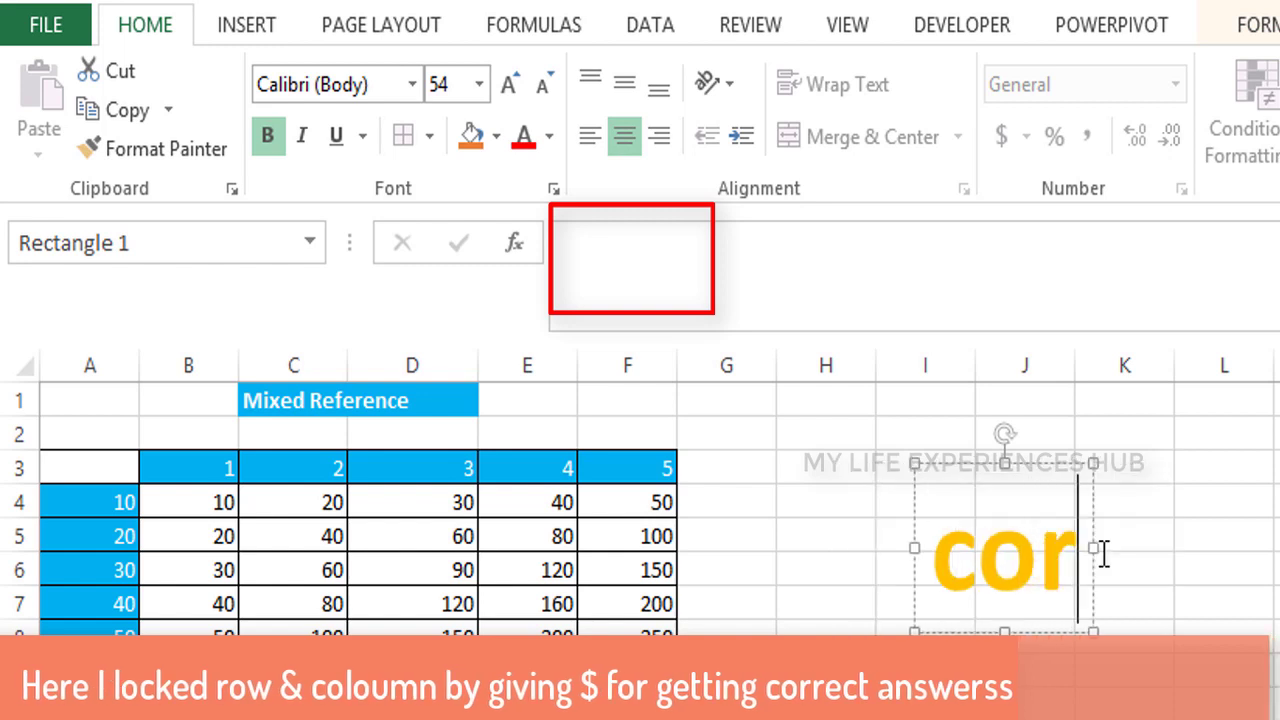
{"action": "type", "text": "ren"}
{"action": "key", "text": "BackSpace"}
{"action": "type", "text": "ct"}
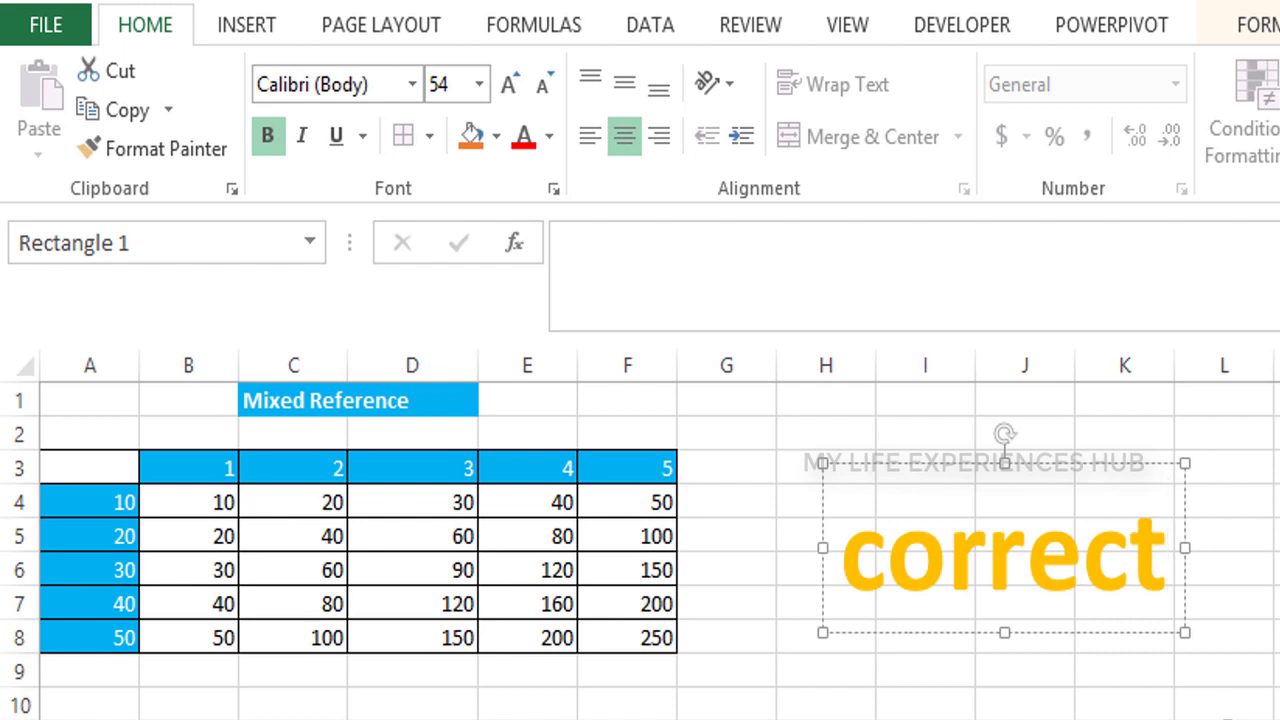
{"action": "key", "text": "Escape"}
{"action": "key", "text": "Escape"}
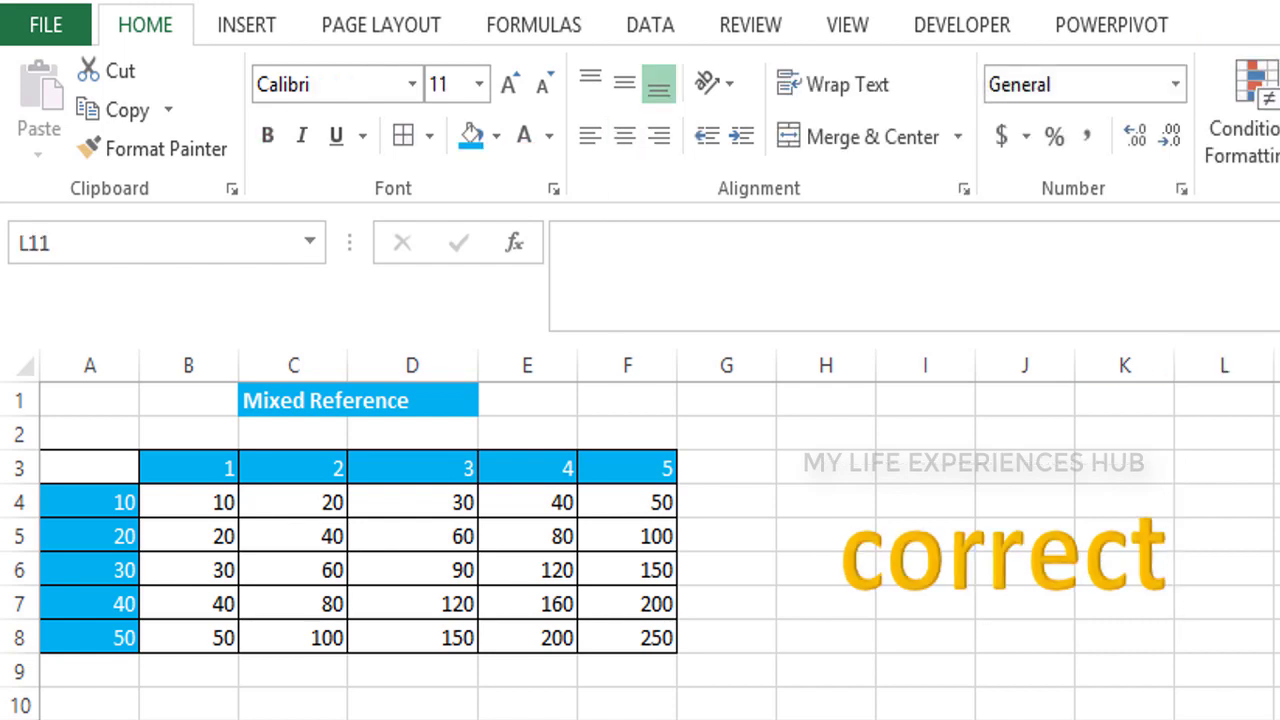